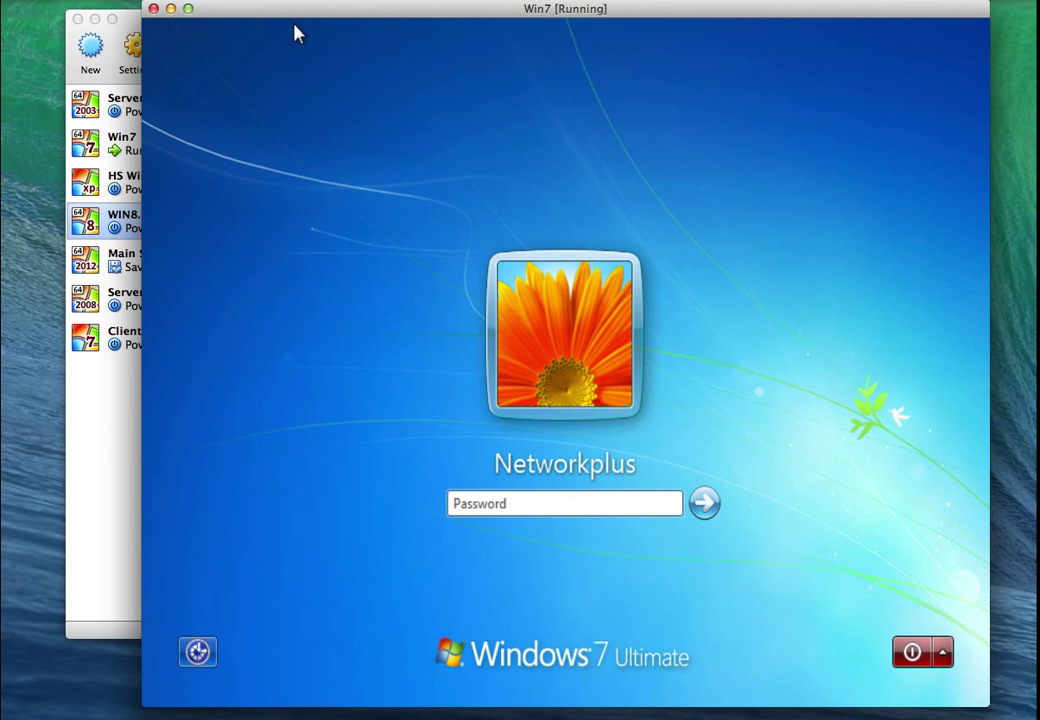
Turn off Scaled Mode for the Win7 VM and enlarge its window.
{"action": "left_click", "coordinate": [225, 0]}
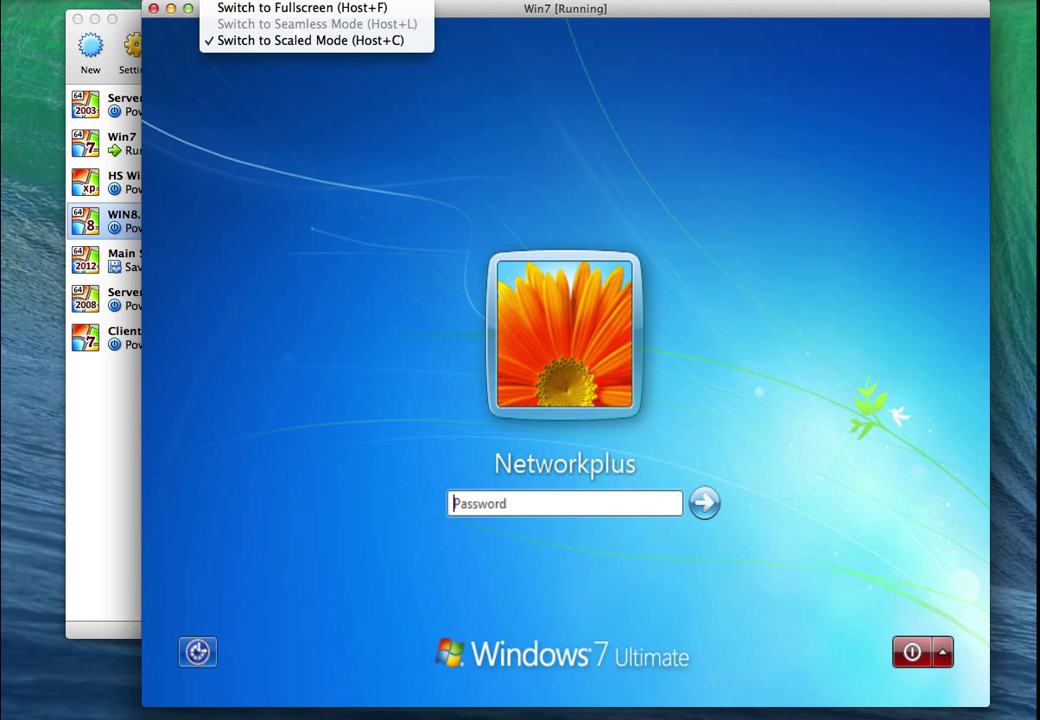
{"action": "left_click", "coordinate": [228, 40]}
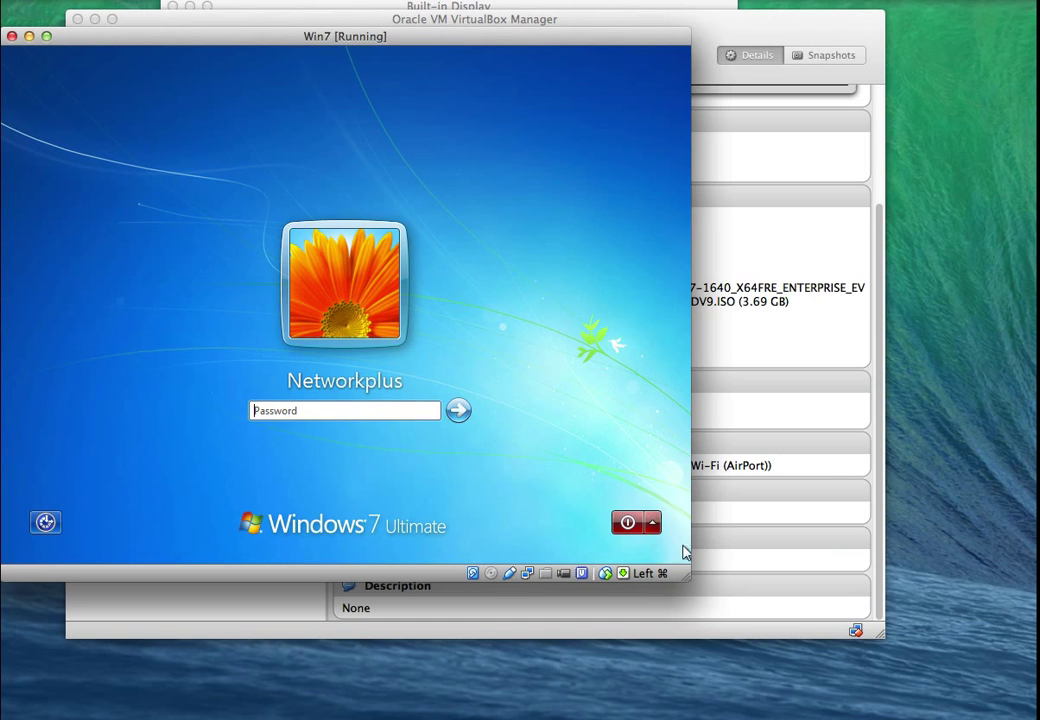
{"action": "left_click_drag", "start_coordinate": [688, 579], "coordinate": [1002, 648]}
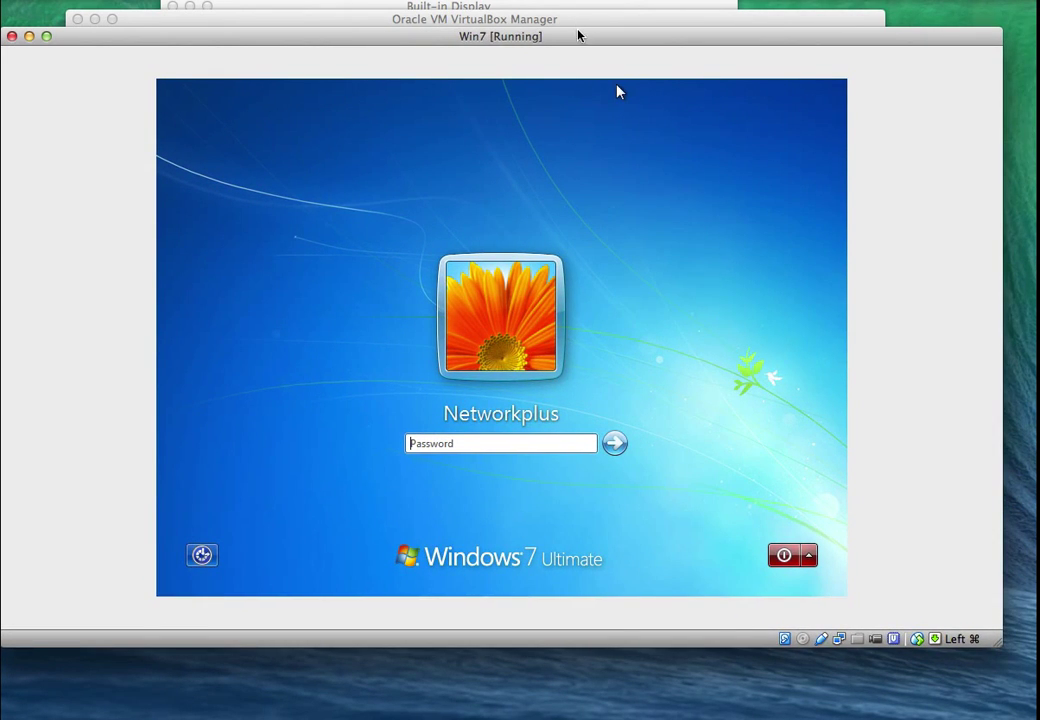
{"action": "left_click_drag", "start_coordinate": [578, 36], "coordinate": [585, 28]}
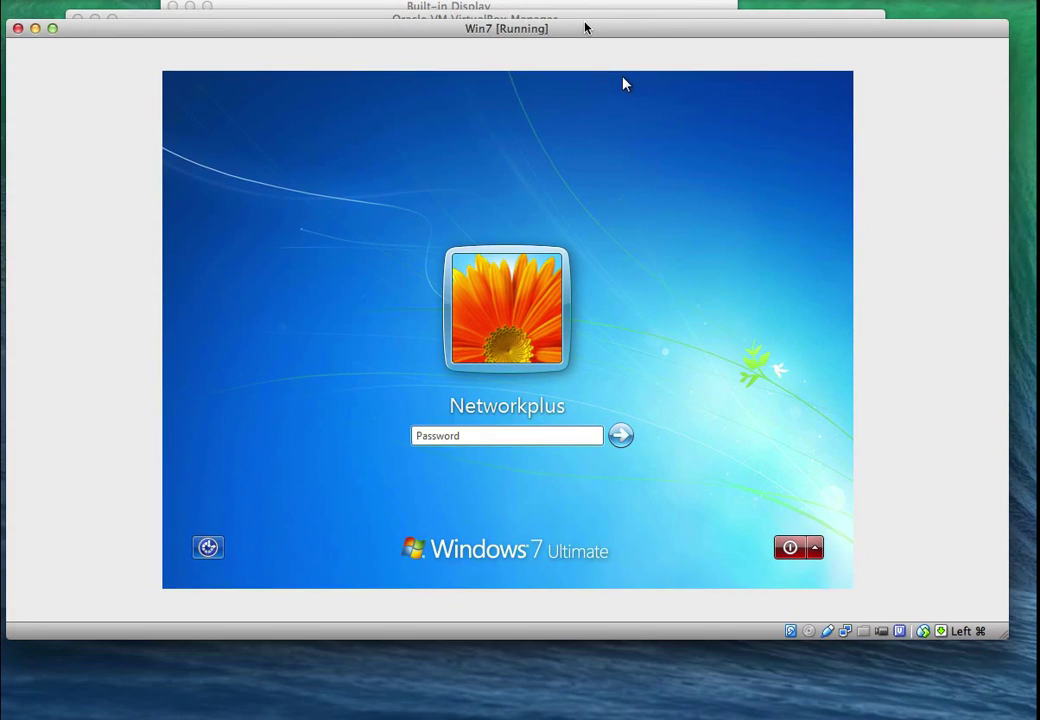
Log on to the existing Windows 7 account with its password.
{"action": "left_click", "coordinate": [471, 437]}
{"action": "type", "text": "•••••••"}
{"action": "key", "text": "Return"}
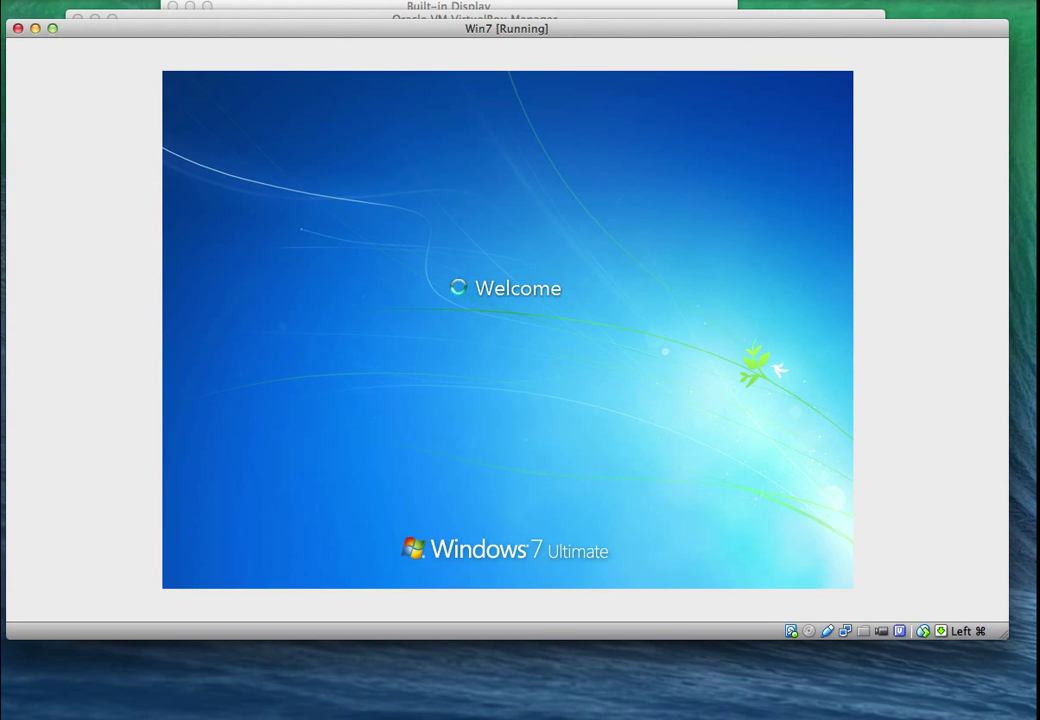
{"action": "left_click_drag", "start_coordinate": [5, 44], "coordinate": [25, 45]}
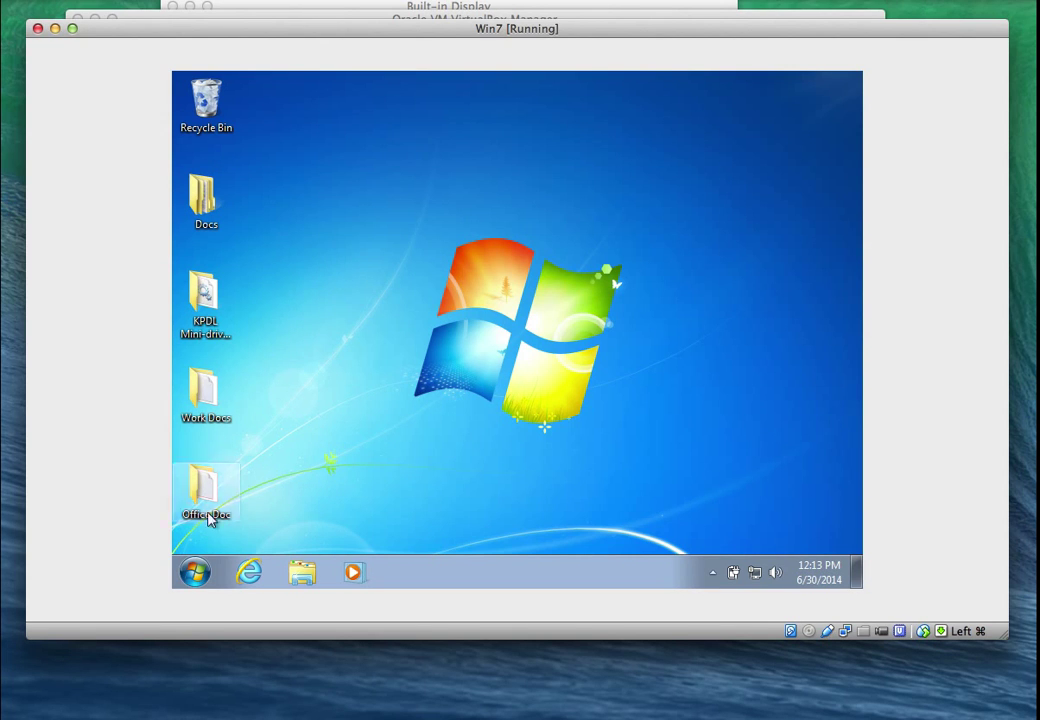
Launch Computer Management from the Start menu's Computer entry via Manage.
{"action": "left_click", "coordinate": [195, 572]}
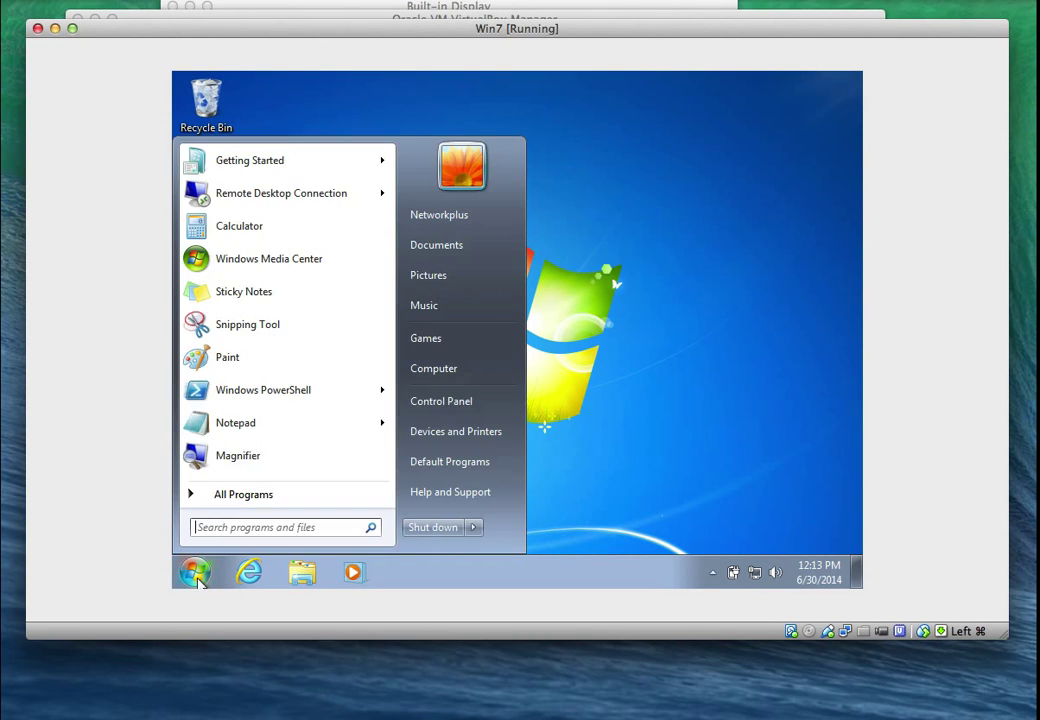
{"action": "right_click", "coordinate": [432, 378]}
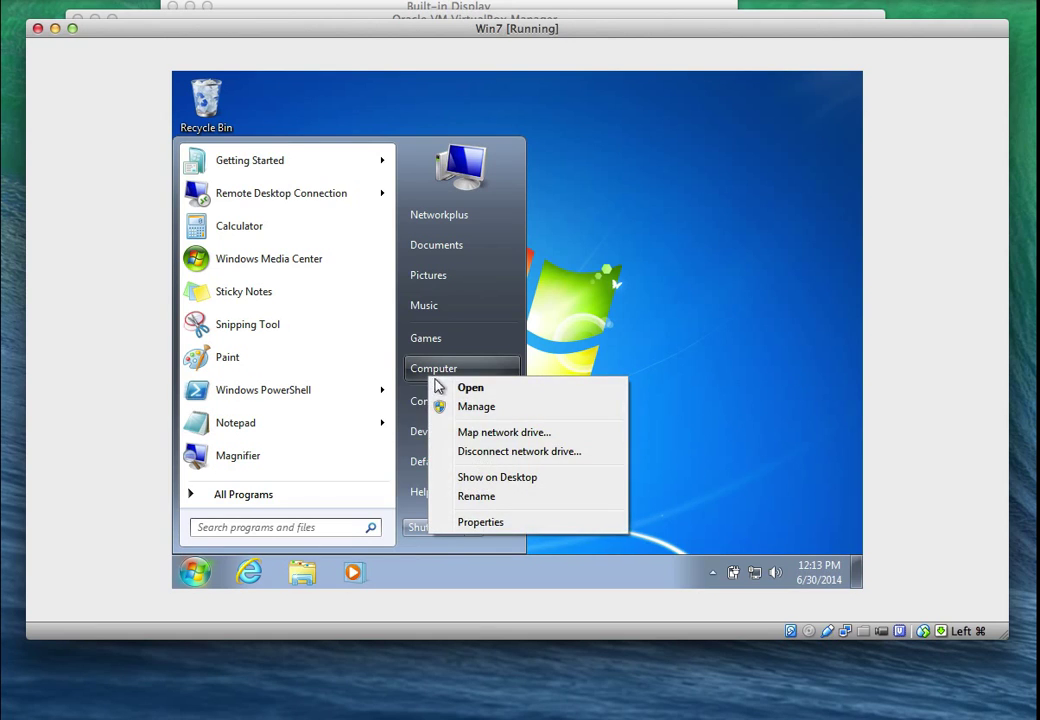
{"action": "left_click", "coordinate": [479, 408]}
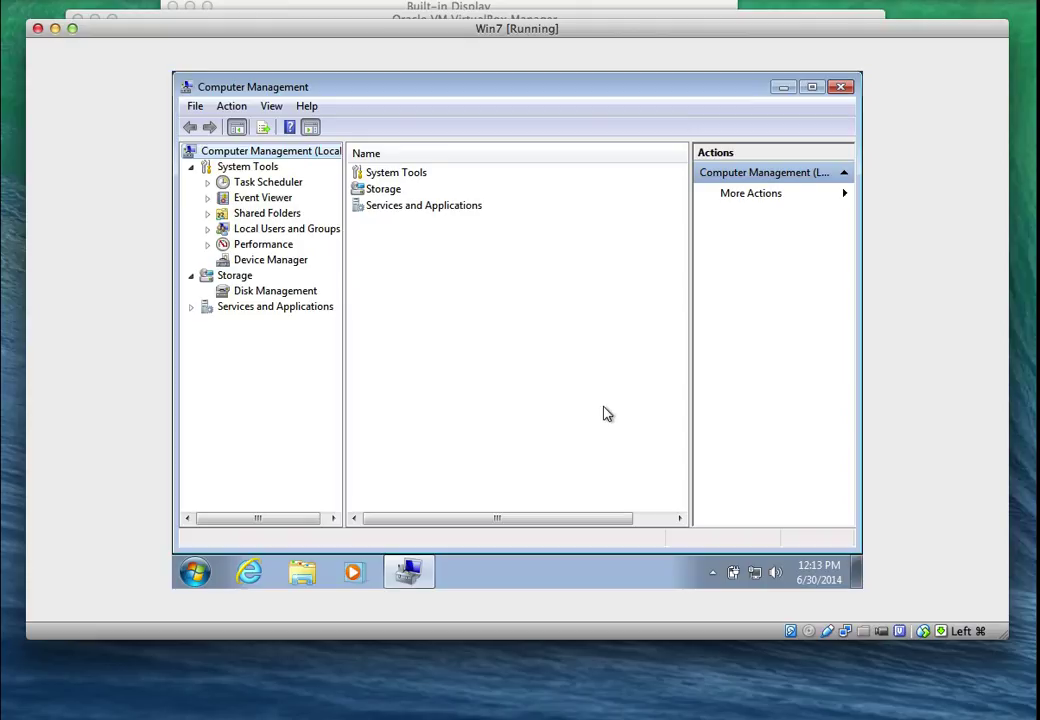
Start a new user under Local Users and Groups, entering the user name and description.
{"action": "left_click", "coordinate": [208, 229]}
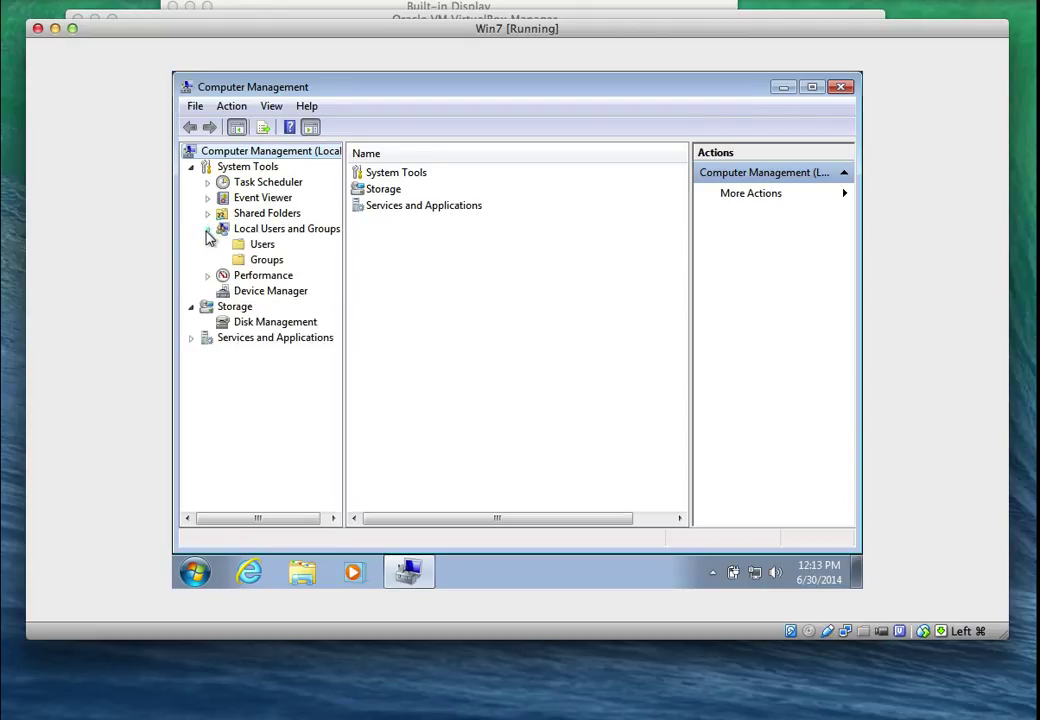
{"action": "left_click", "coordinate": [258, 246]}
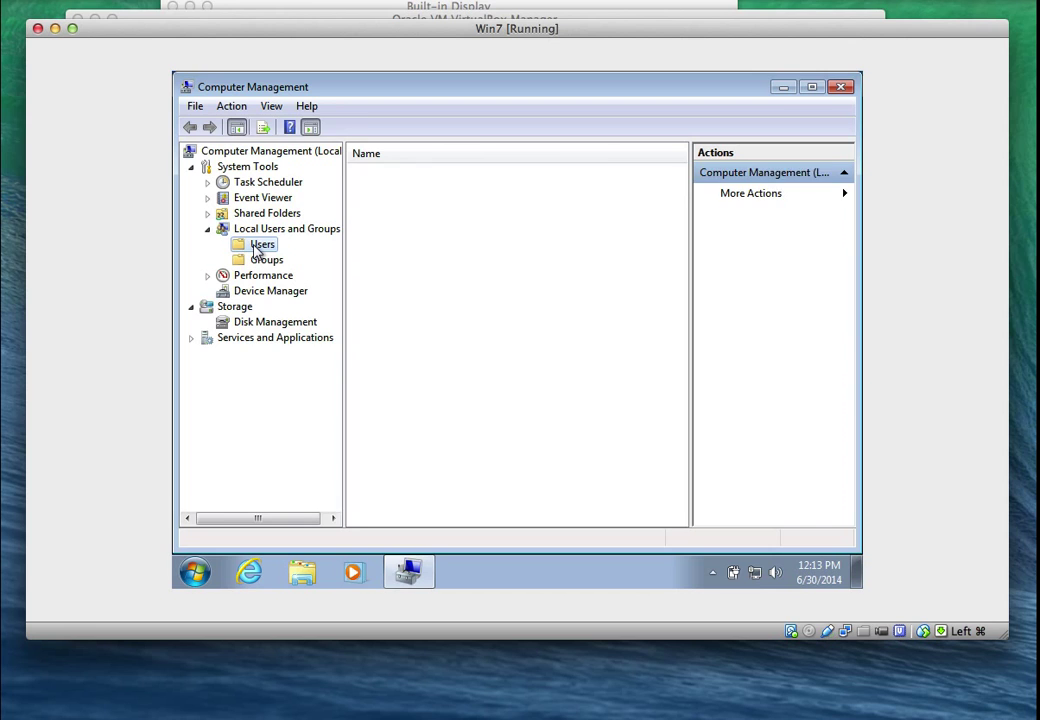
{"action": "right_click", "coordinate": [408, 257]}
{"action": "left_click", "coordinate": [443, 261]}
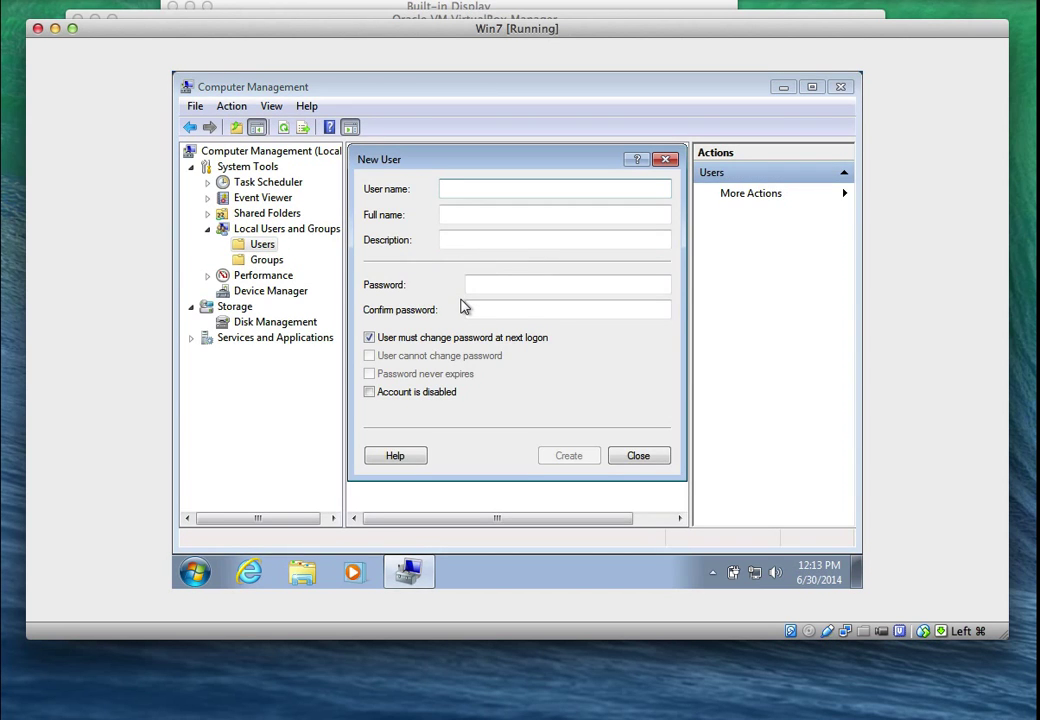
{"action": "key", "text": "Tab"}
{"action": "key", "text": "Tab"}
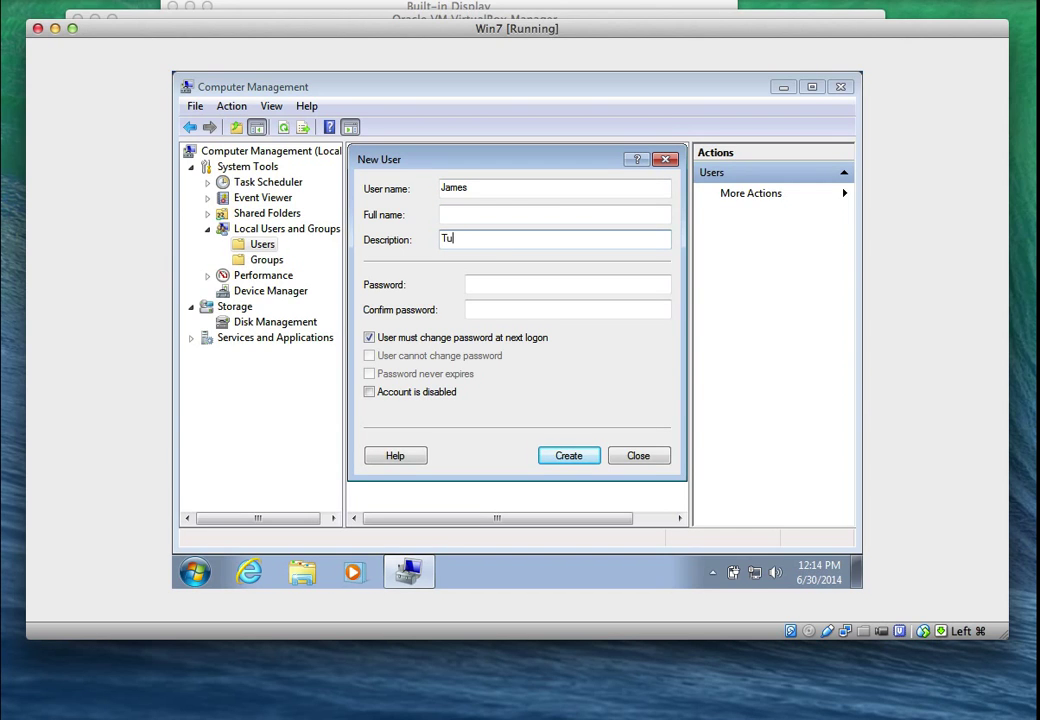
Set the user's password to never expire, create the account, and close Computer Management.
{"action": "left_click", "coordinate": [478, 285]}
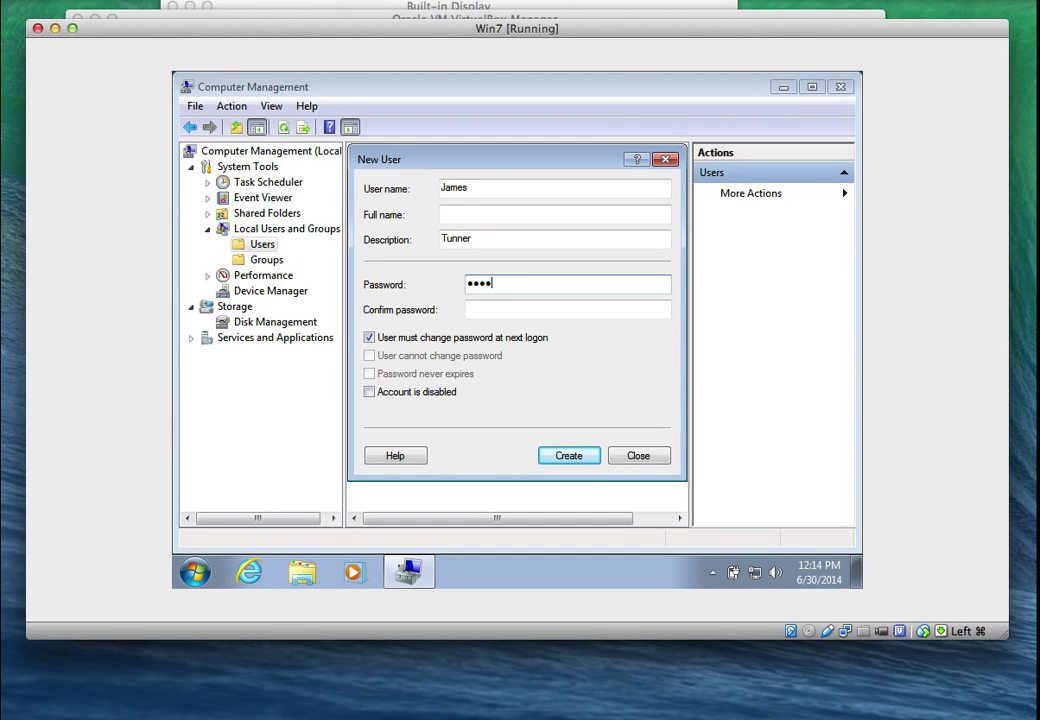
{"action": "key", "text": "Tab"}
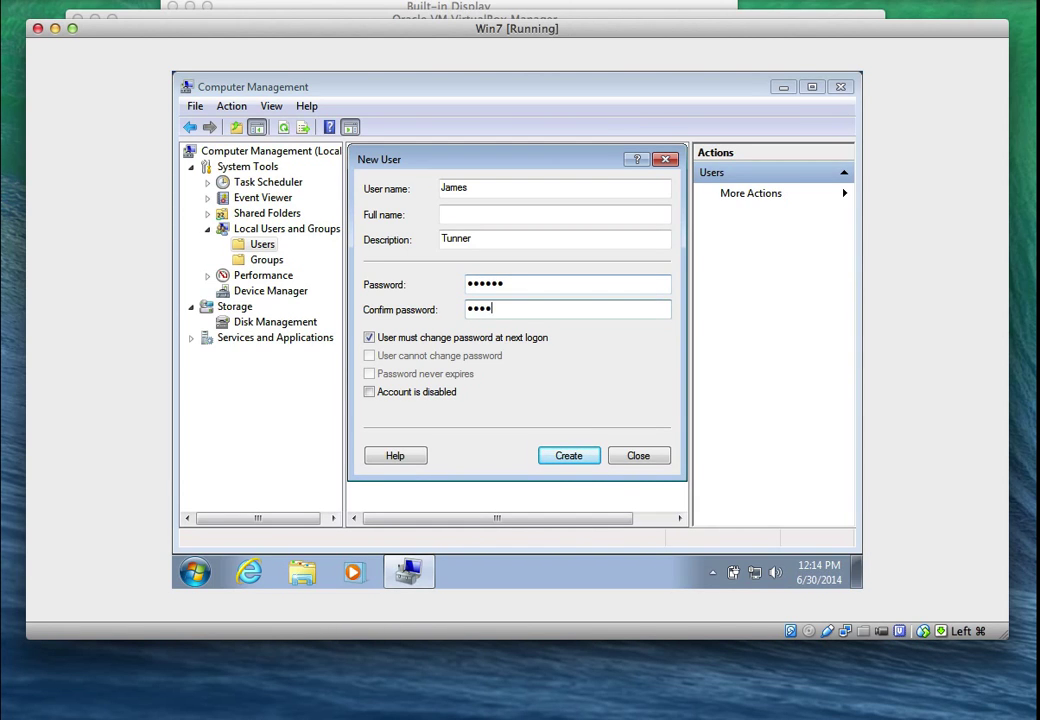
{"action": "left_click", "coordinate": [369, 337]}
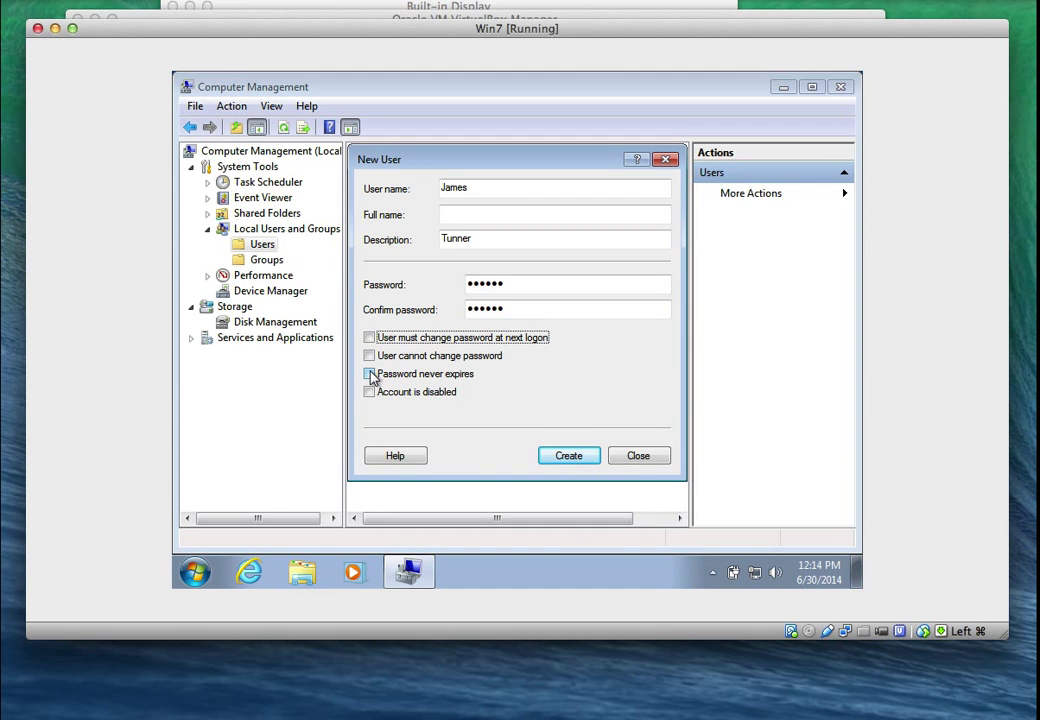
{"action": "left_click", "coordinate": [370, 374]}
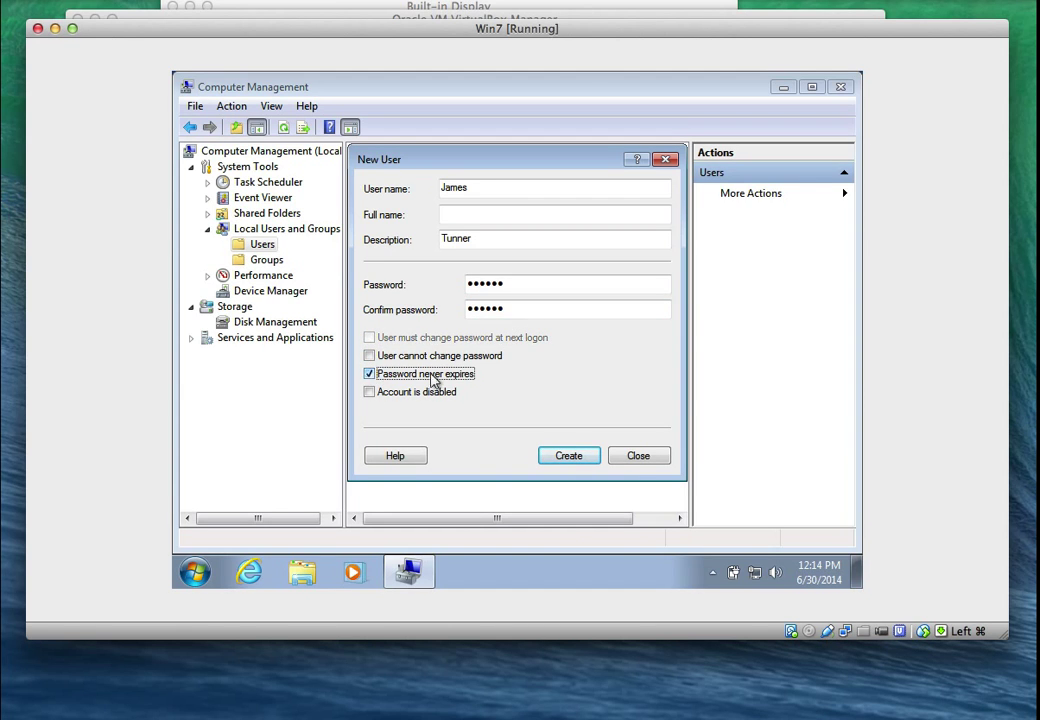
{"action": "left_click", "coordinate": [580, 459]}
{"action": "left_click", "coordinate": [640, 456]}
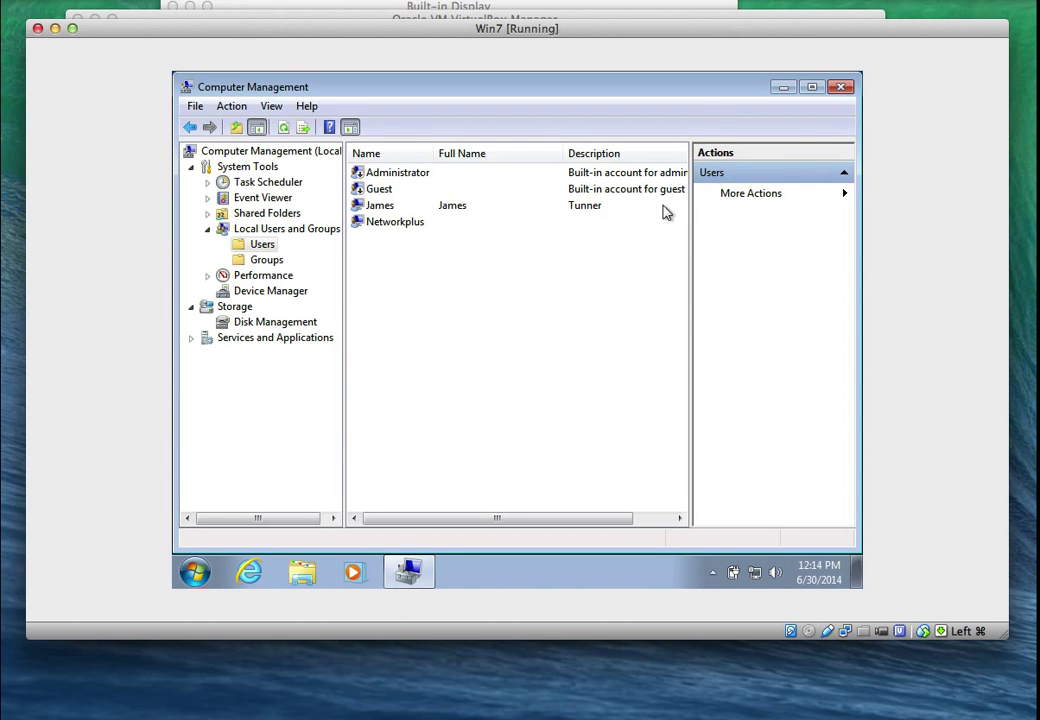
{"action": "left_click", "coordinate": [841, 89]}
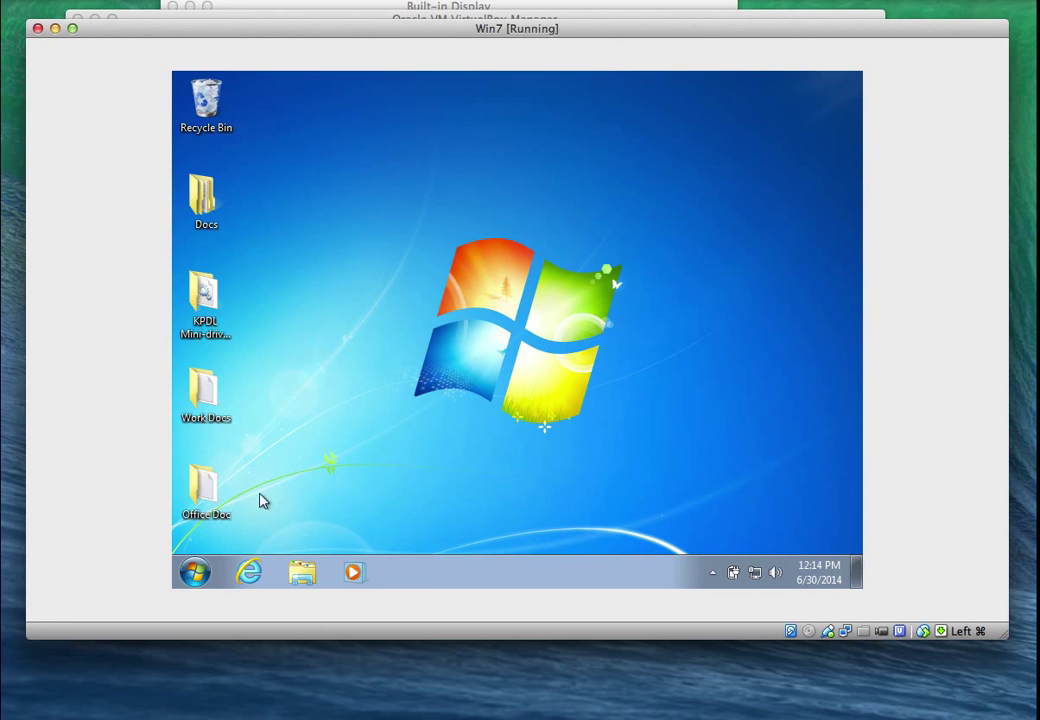
Switch user from the Start menu's shutdown options.
{"action": "left_click", "coordinate": [195, 572]}
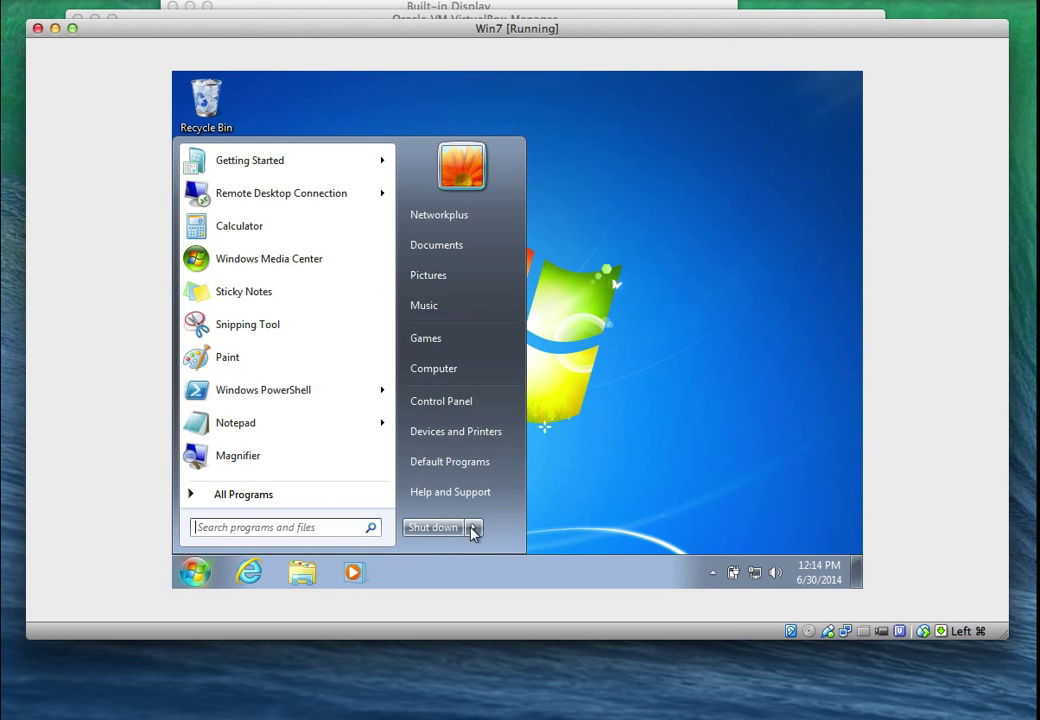
{"action": "left_click", "coordinate": [472, 527]}
{"action": "left_click", "coordinate": [526, 444]}
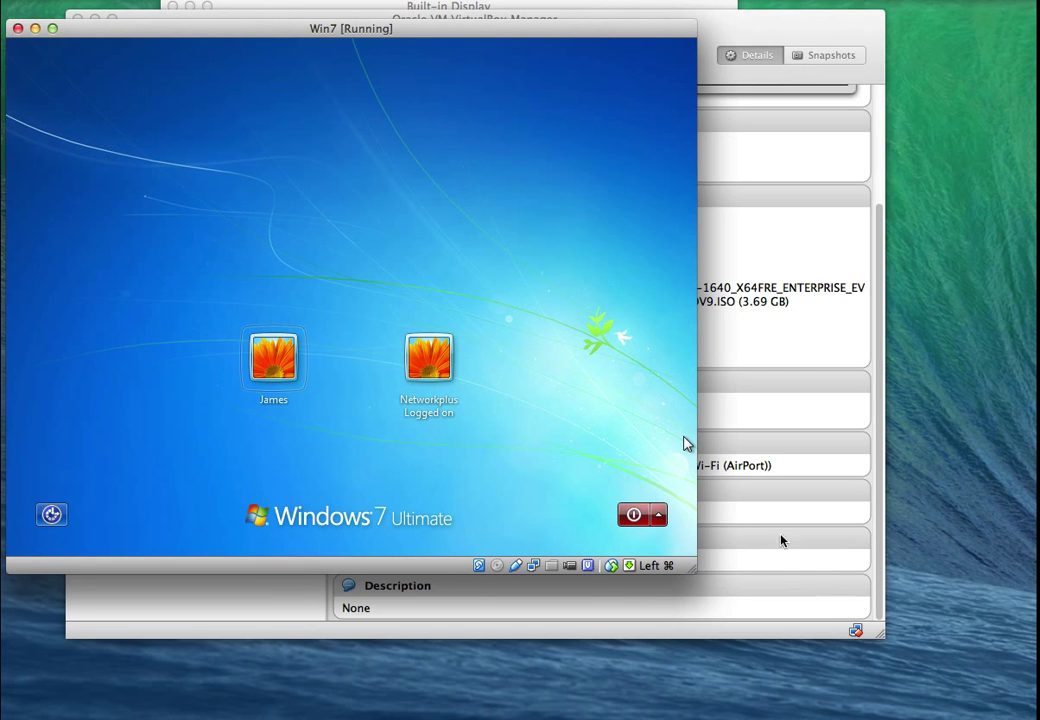
Shrink the VirtualBox Manager window and enlarge the Win7 machine window.
{"action": "left_click", "coordinate": [882, 637]}
{"action": "left_click_drag", "start_coordinate": [882, 637], "coordinate": [684, 502]}
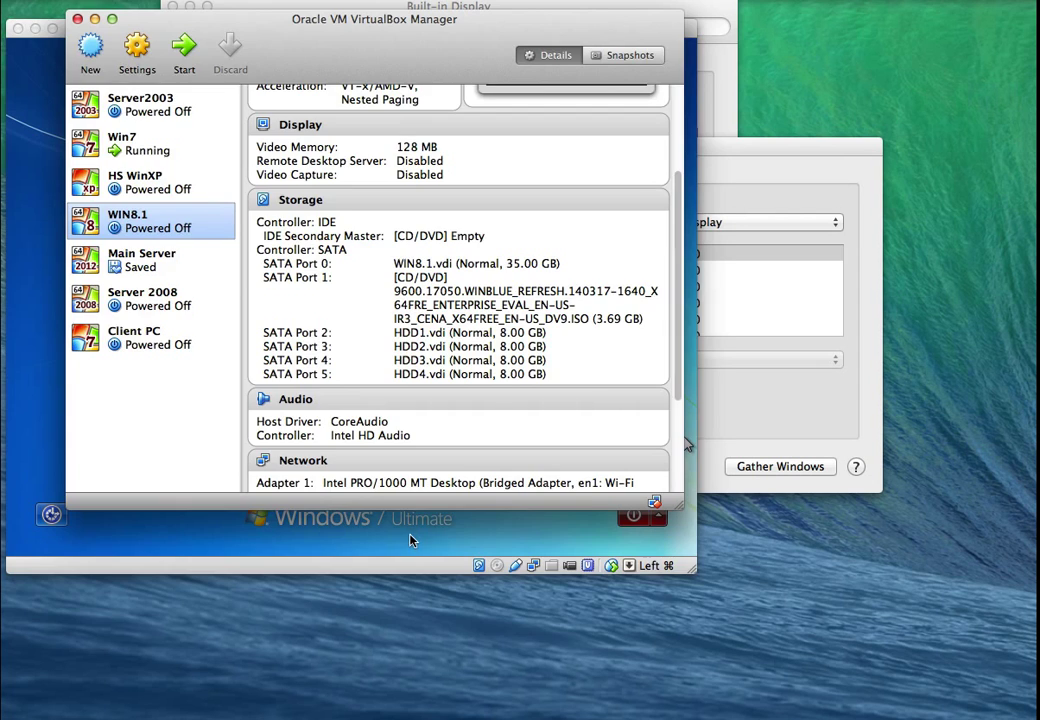
{"action": "left_click", "coordinate": [408, 540]}
{"action": "left_click_drag", "start_coordinate": [681, 570], "coordinate": [903, 648]}
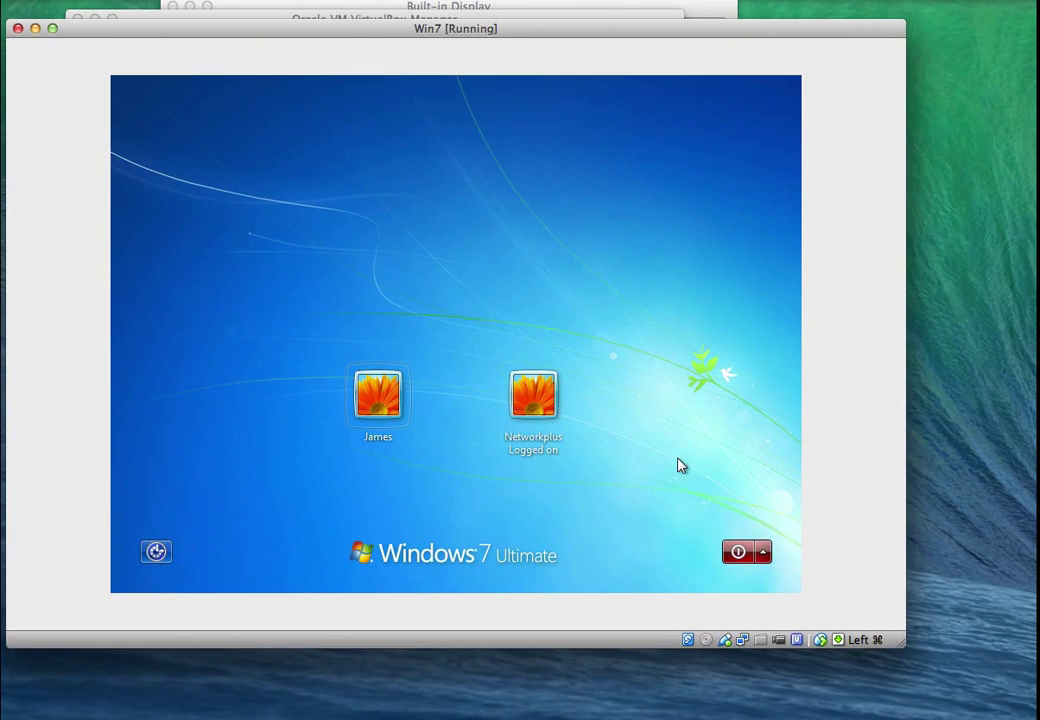
Sign in as the new user by choosing its tile and entering its password.
{"action": "left_click", "coordinate": [395, 401]}
{"action": "type", "text": "•••••"}
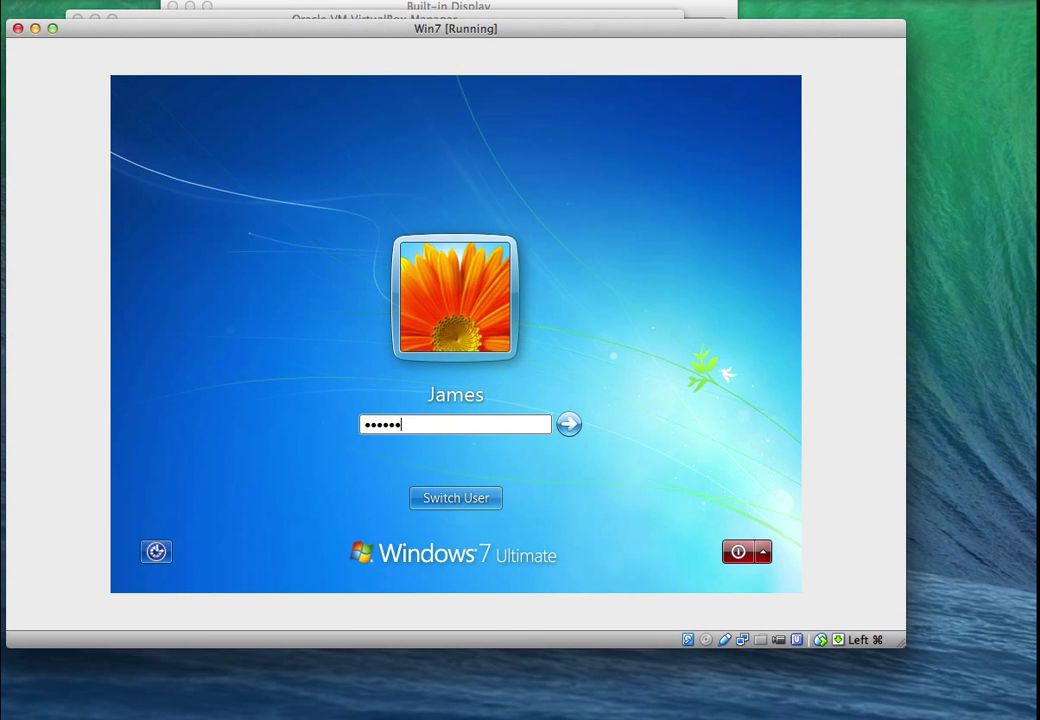
{"action": "key", "text": "Return"}
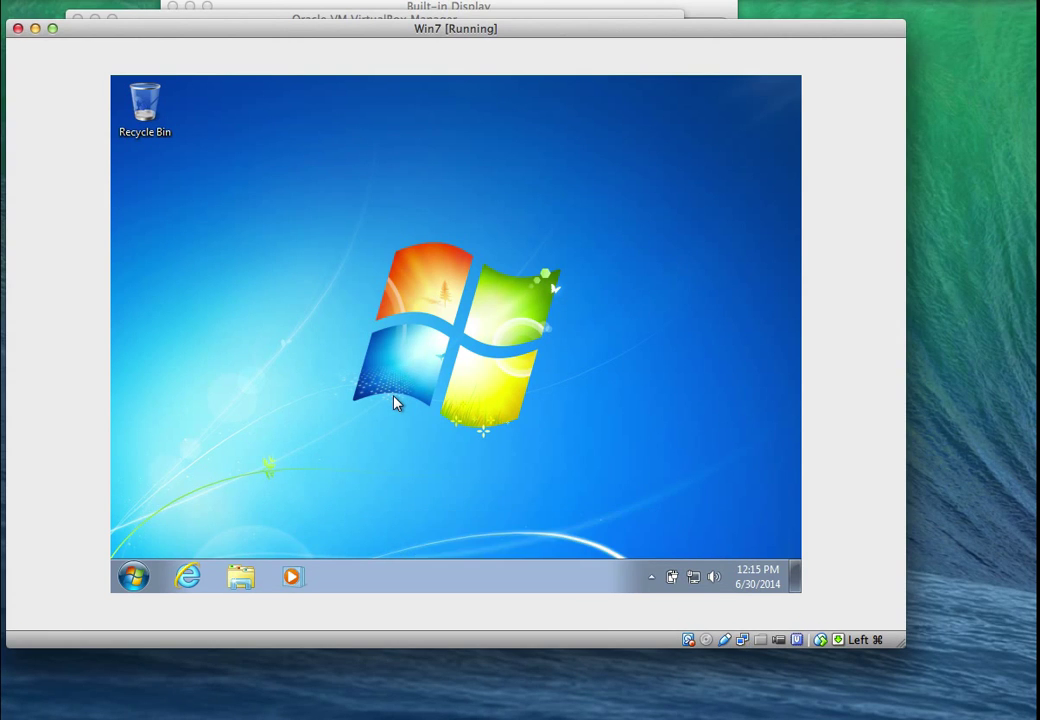
Create desktop folders named Monday and Today.
{"action": "left_click", "coordinate": [133, 574]}
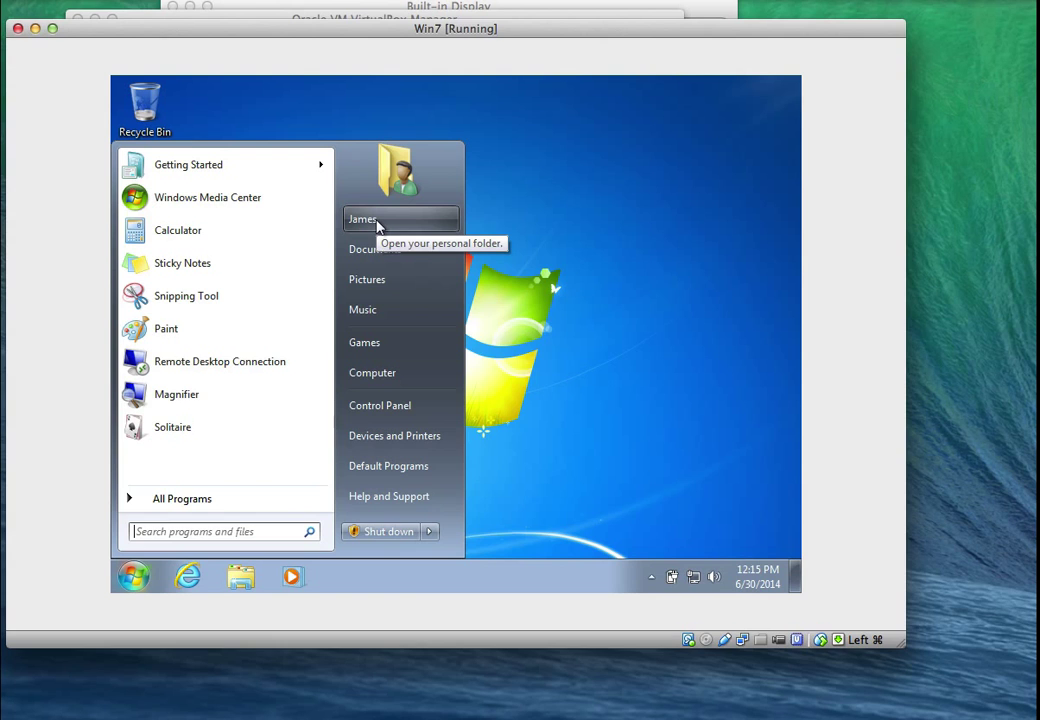
{"action": "left_click", "coordinate": [464, 222]}
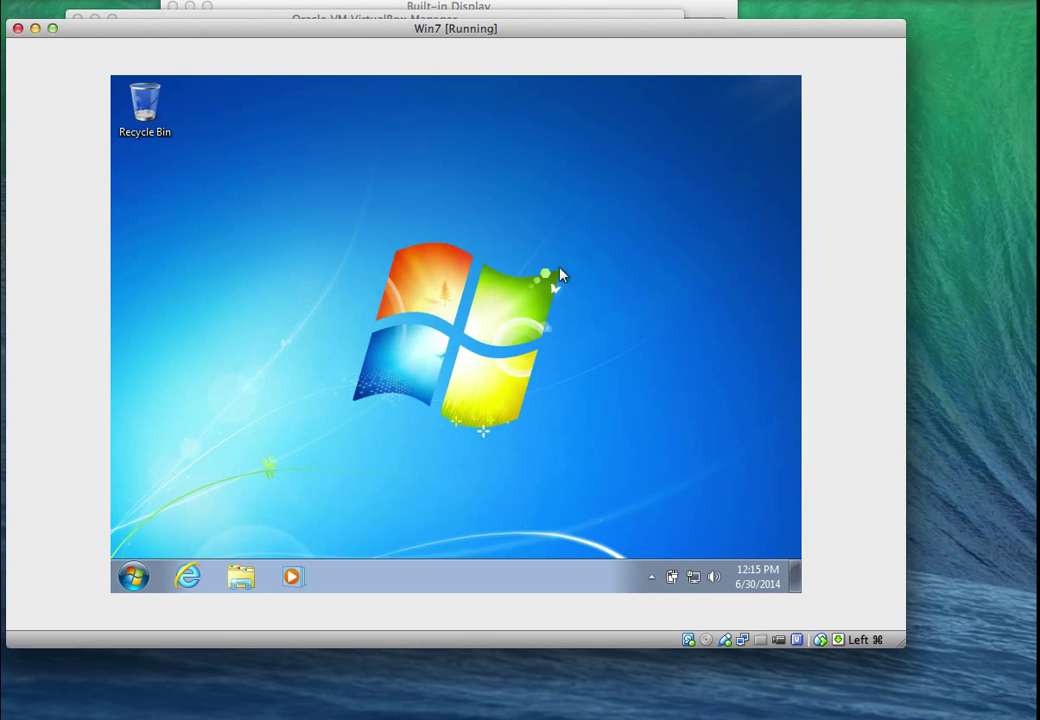
{"action": "right_click", "coordinate": [302, 205]}
{"action": "mouse_move", "coordinate": [410, 328]}
{"action": "left_click", "coordinate": [472, 322]}
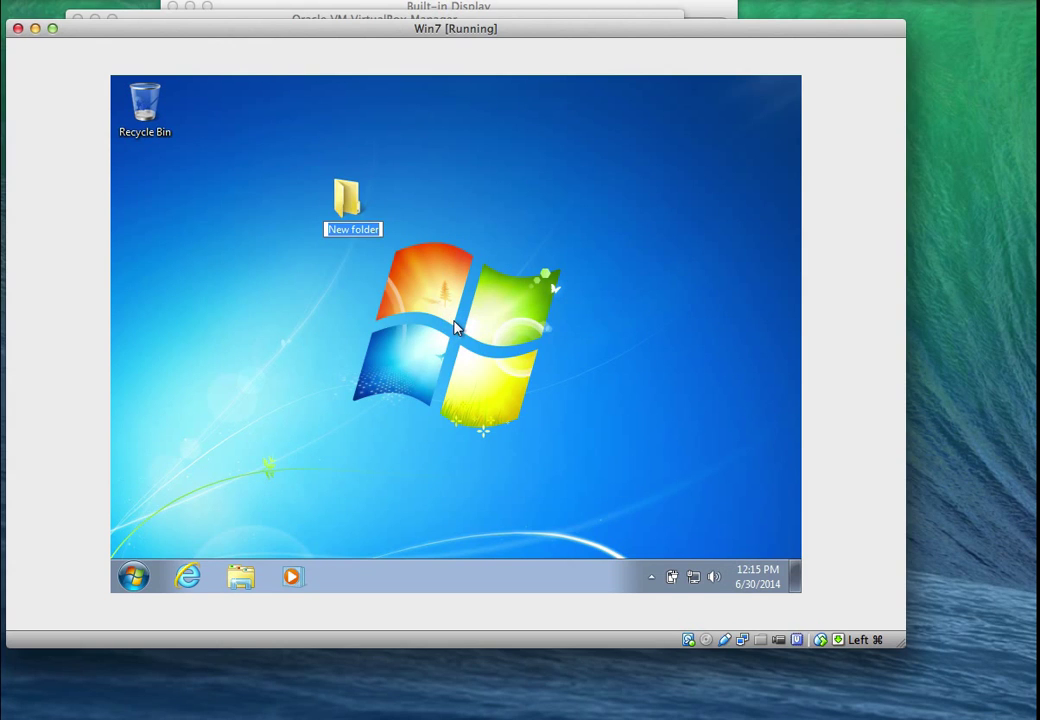
{"action": "type", "text": "Monday"}
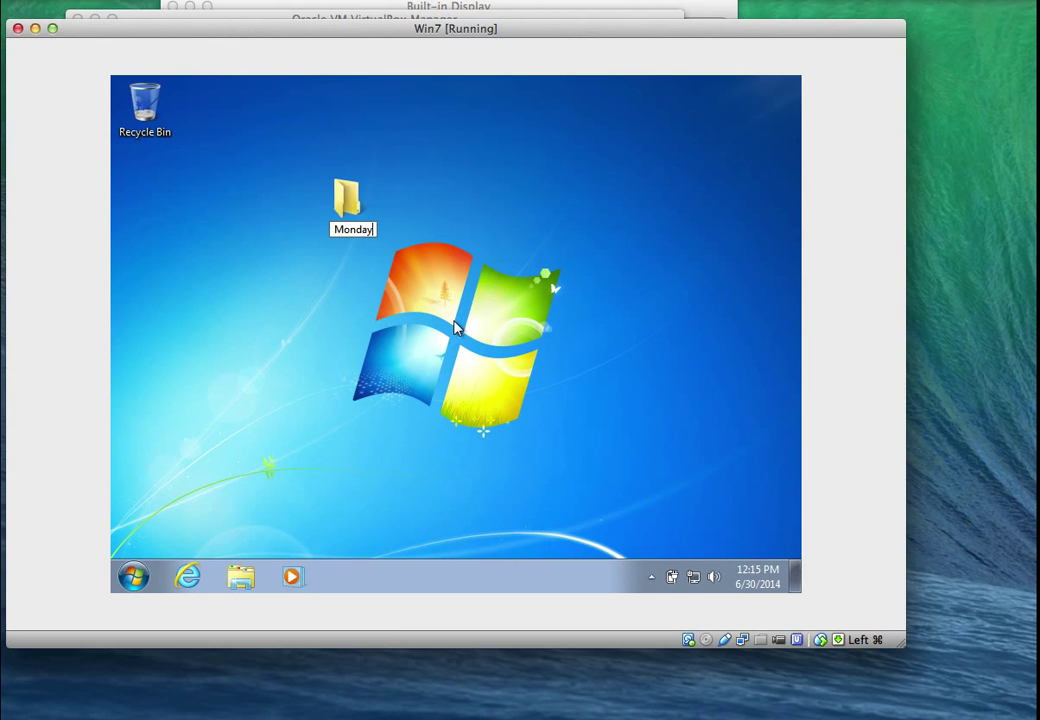
{"action": "key", "text": "Return"}
{"action": "right_click", "coordinate": [247, 291]}
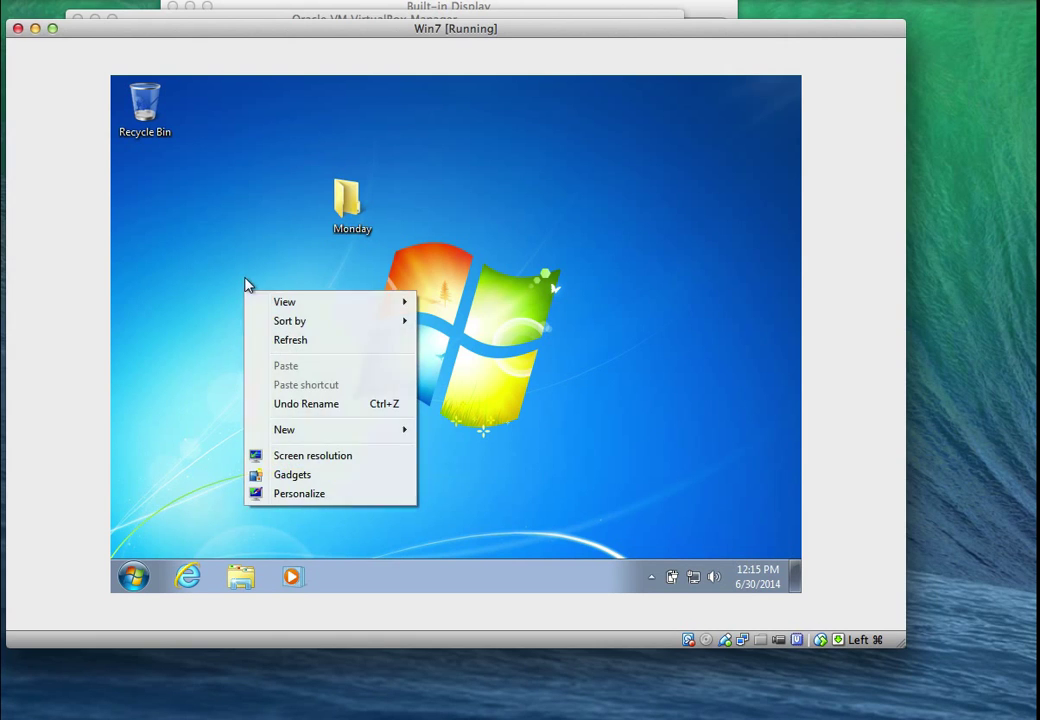
{"action": "mouse_move", "coordinate": [383, 430]}
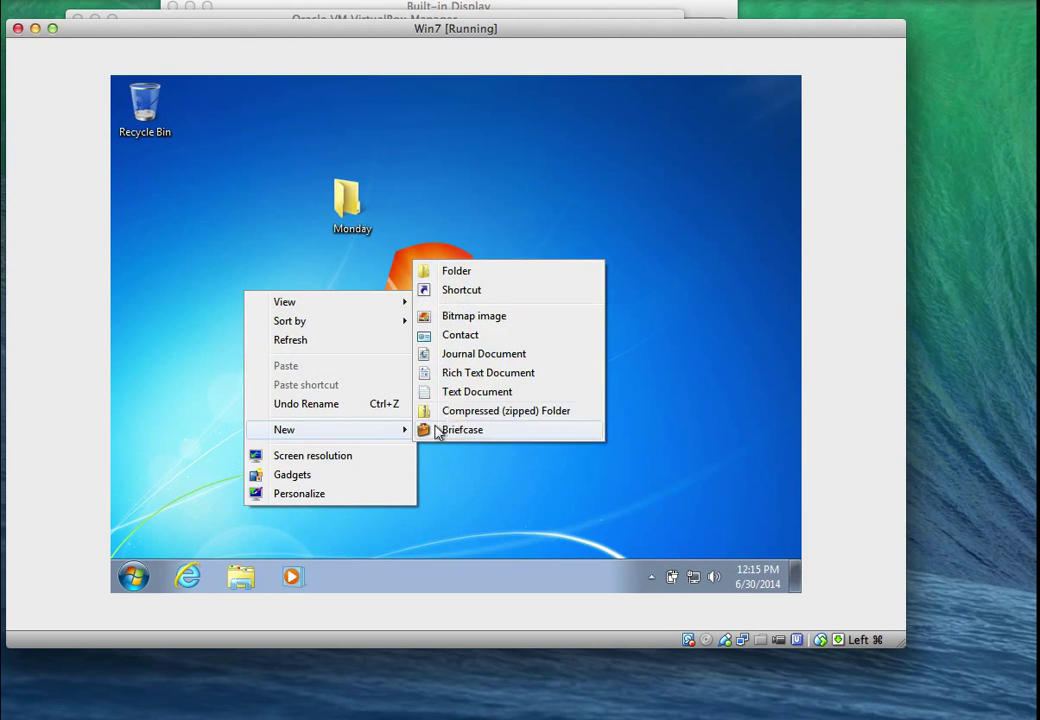
{"action": "left_click", "coordinate": [487, 272]}
{"action": "type", "text": "Today"}
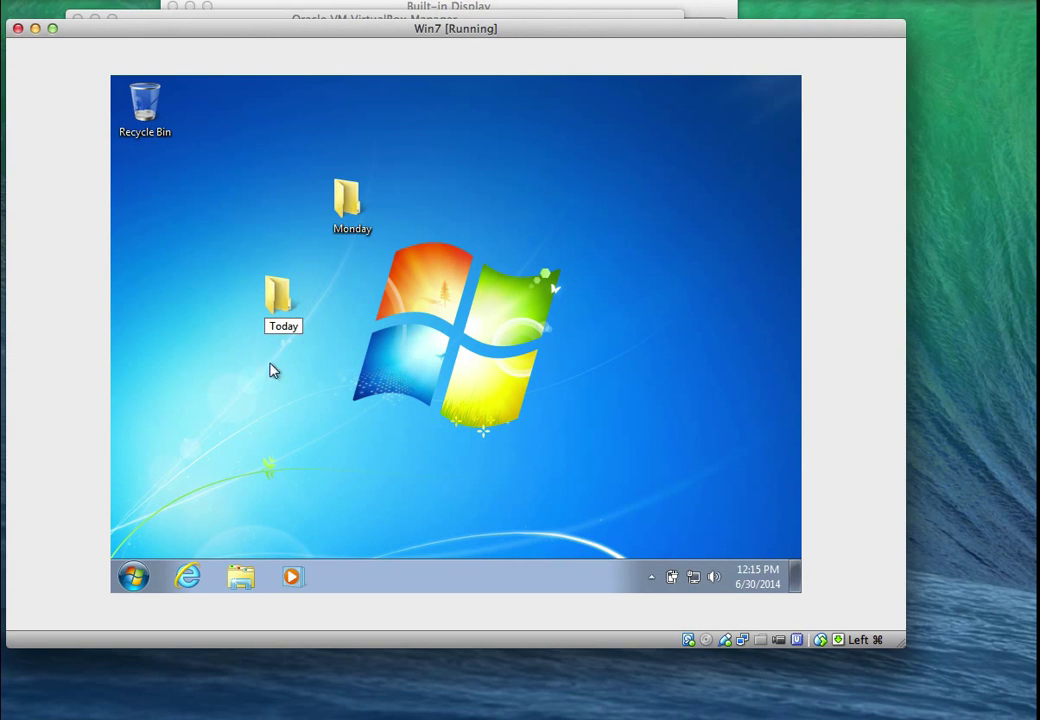
{"action": "key", "text": "Return"}
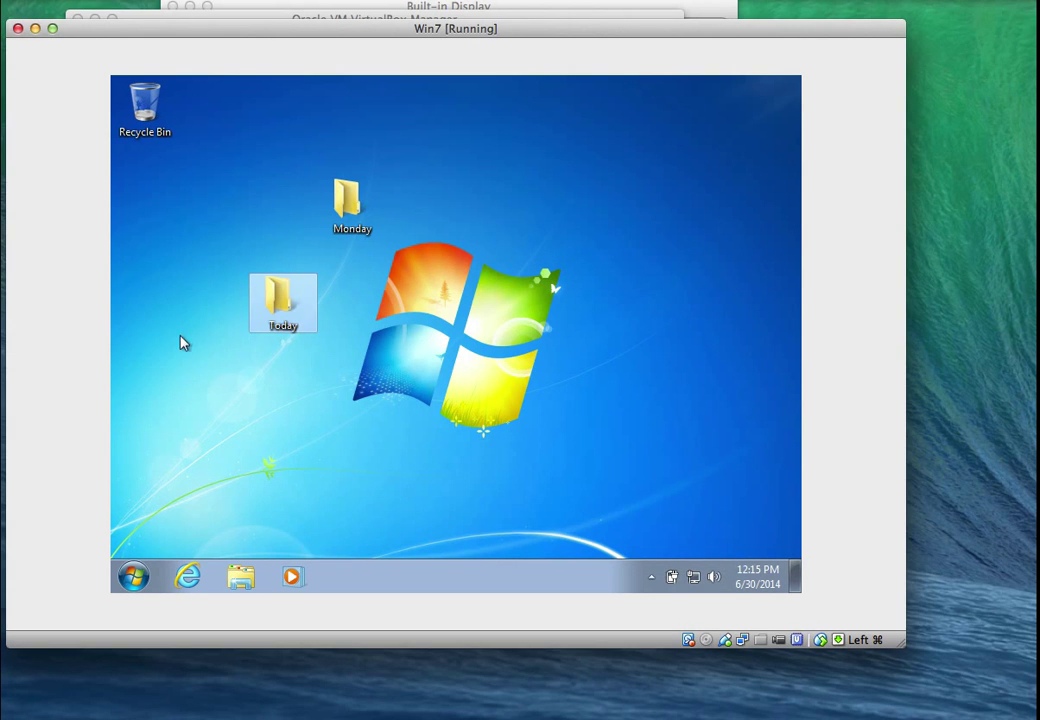
Create a third desktop folder named Sunday and open it.
{"action": "right_click", "coordinate": [181, 342]}
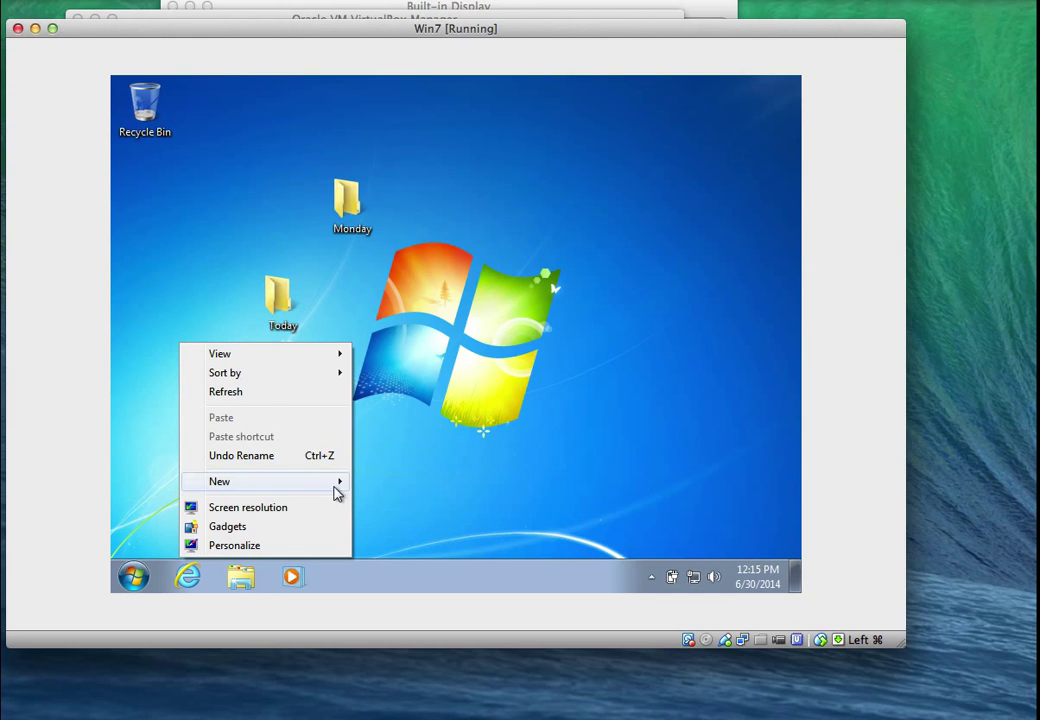
{"action": "mouse_move", "coordinate": [340, 483]}
{"action": "left_click", "coordinate": [400, 326]}
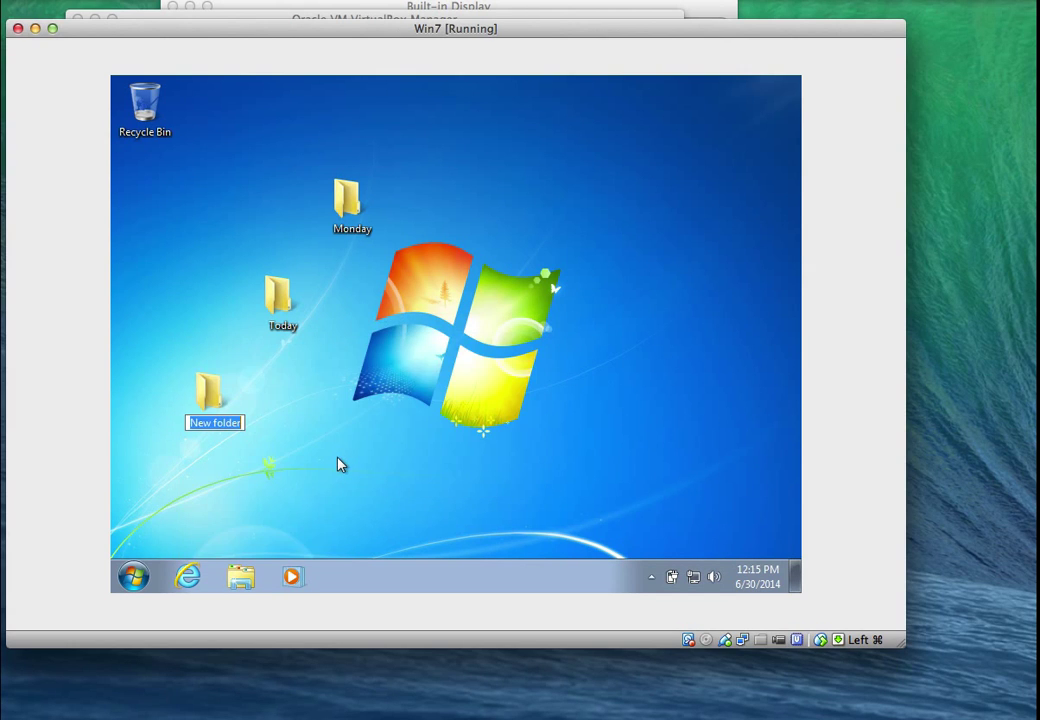
{"action": "type", "text": "Sunday"}
{"action": "key", "text": "Return"}
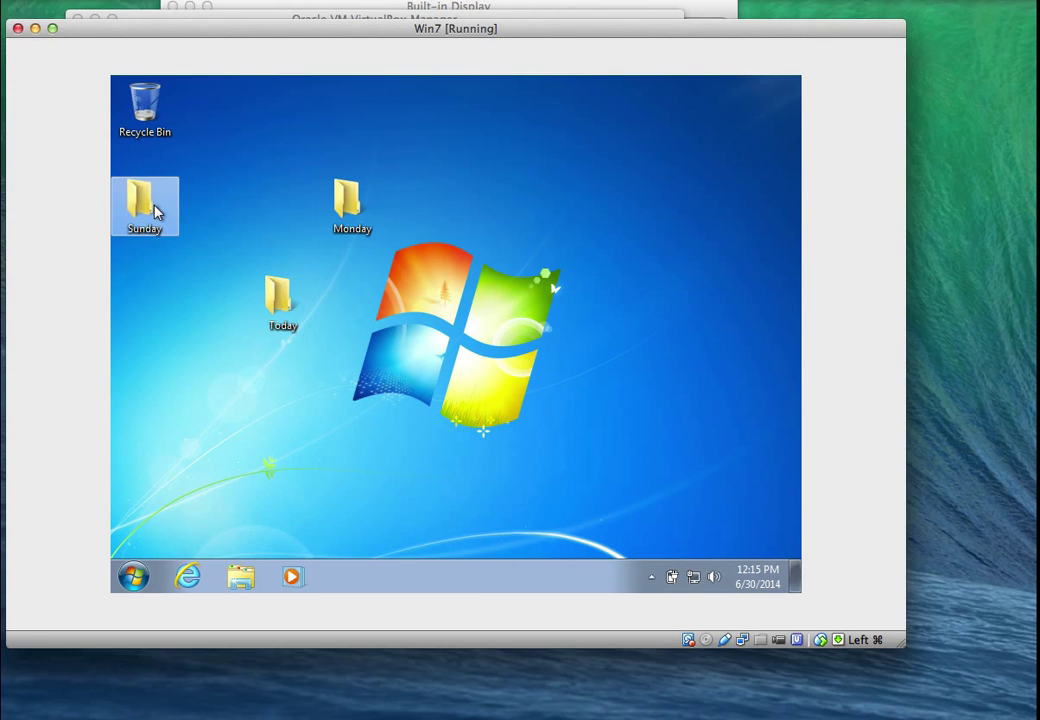
{"action": "key", "text": "super+e"}
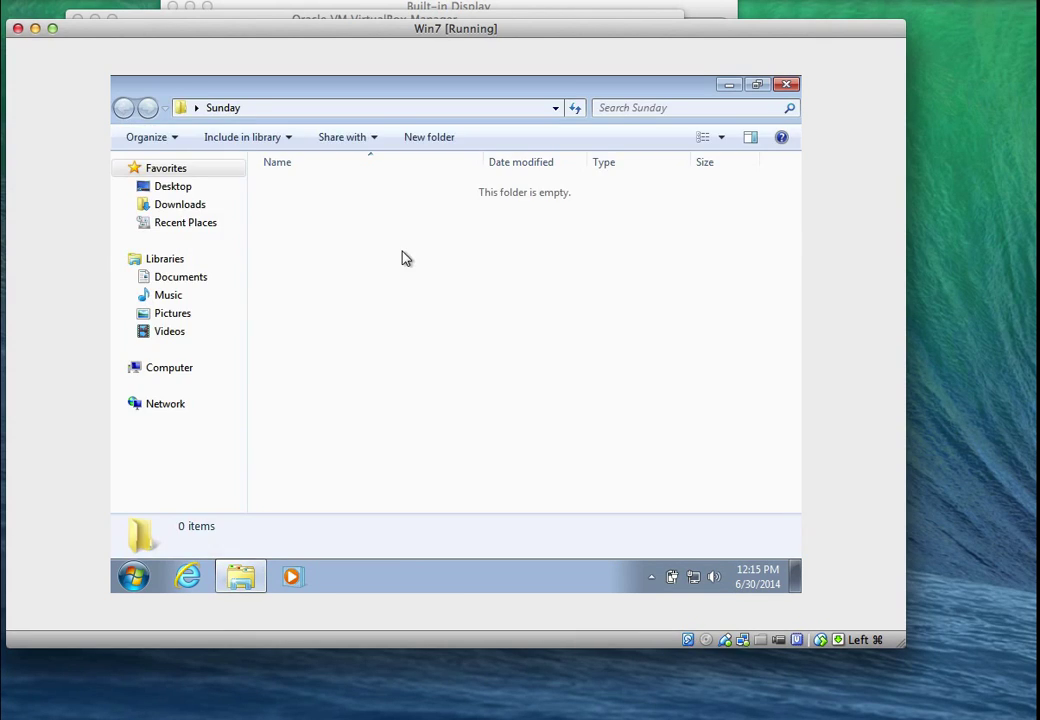
Add a New Bitmap Image with the default name to Sunday, then close the window.
{"action": "right_click", "coordinate": [404, 256]}
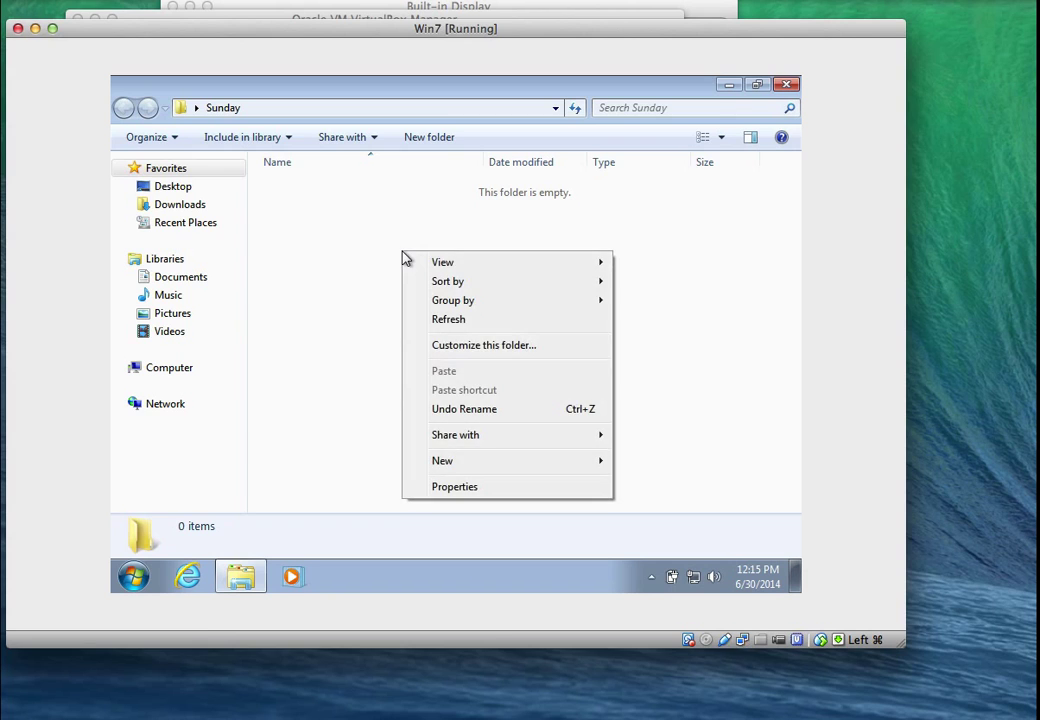
{"action": "mouse_move", "coordinate": [590, 463]}
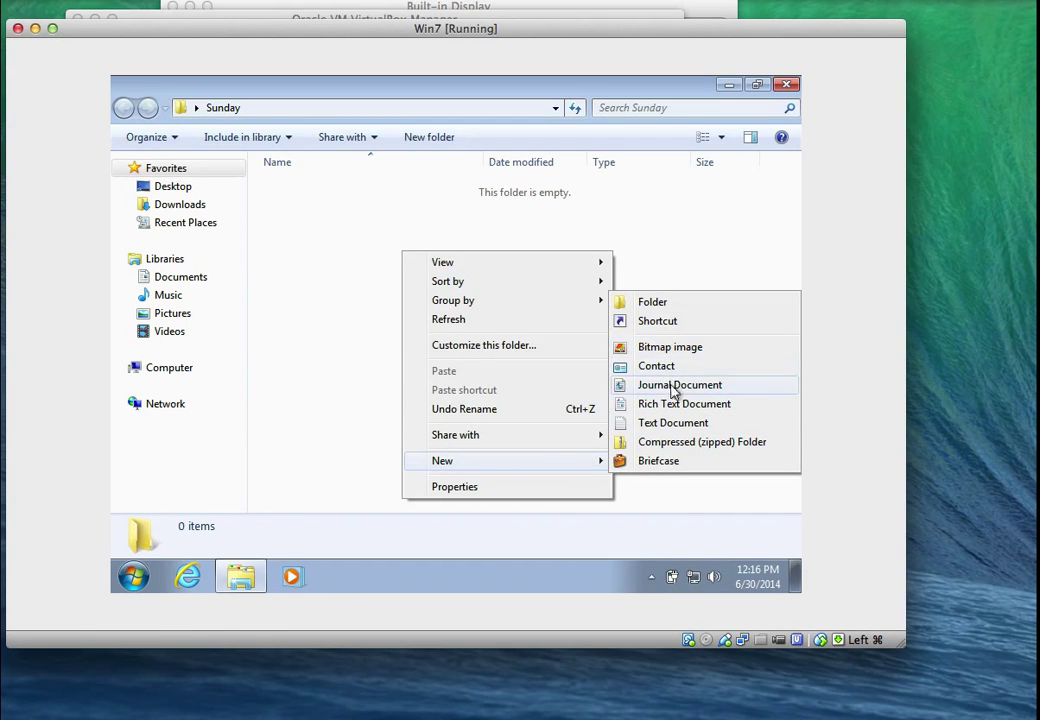
{"action": "left_click", "coordinate": [680, 345]}
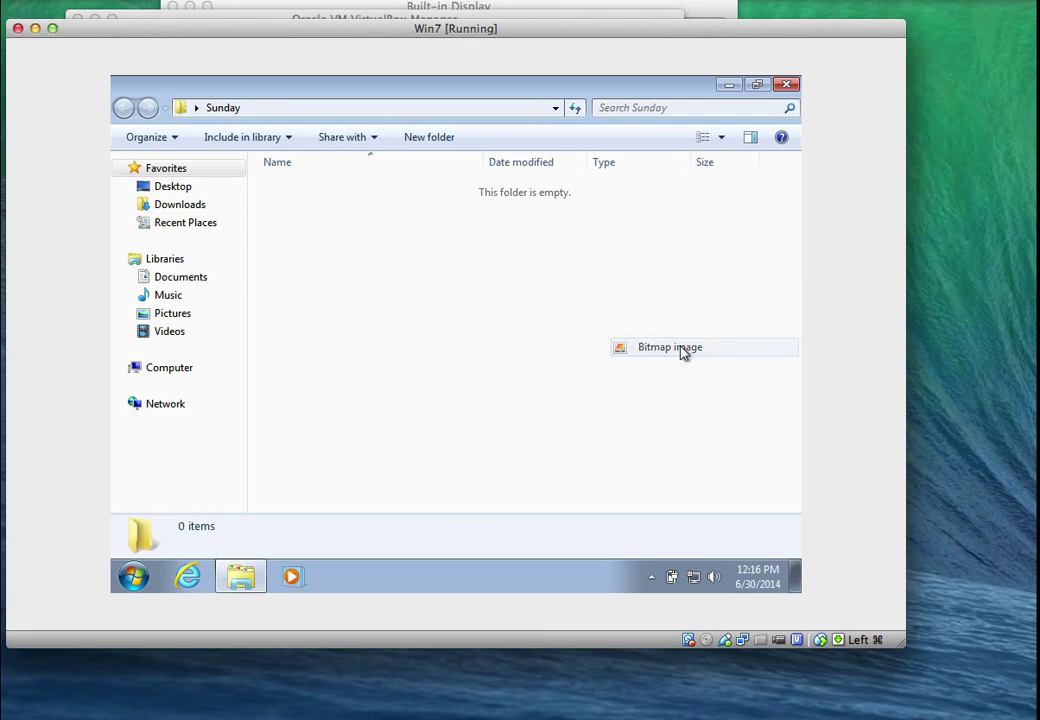
{"action": "left_click", "coordinate": [650, 218]}
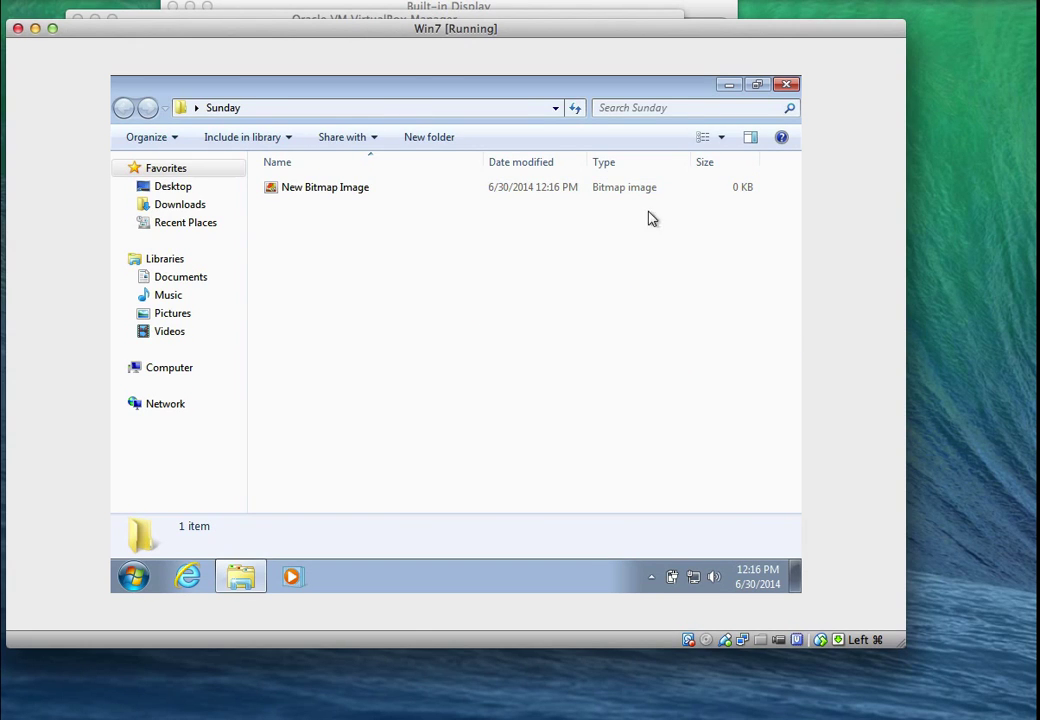
{"action": "left_click", "coordinate": [786, 85]}
Create a text document named Sample Products inside the Monday folder.
{"action": "left_click", "coordinate": [341, 218]}
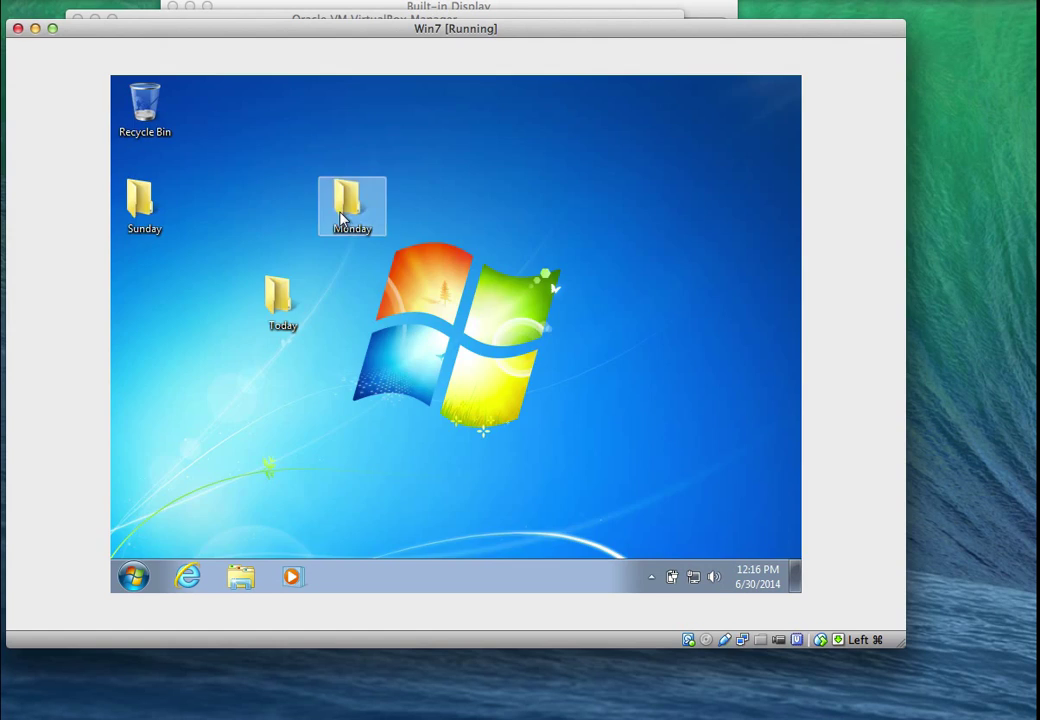
{"action": "double_click", "coordinate": [341, 218]}
{"action": "right_click", "coordinate": [398, 271]}
{"action": "mouse_move", "coordinate": [590, 477]}
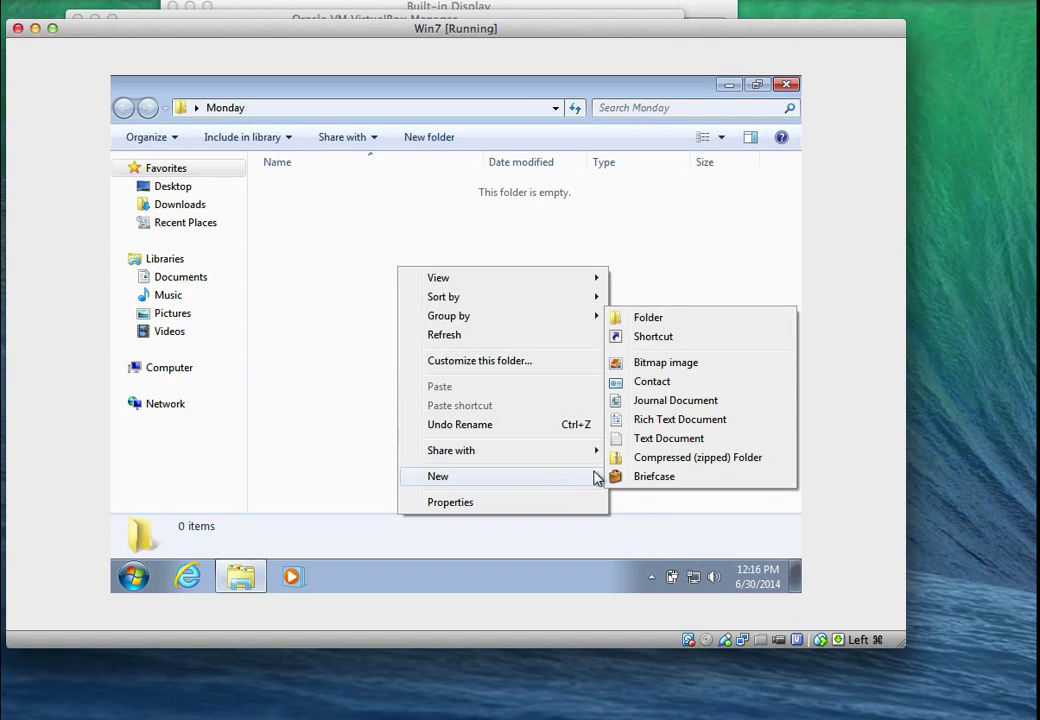
{"action": "left_click", "coordinate": [652, 441]}
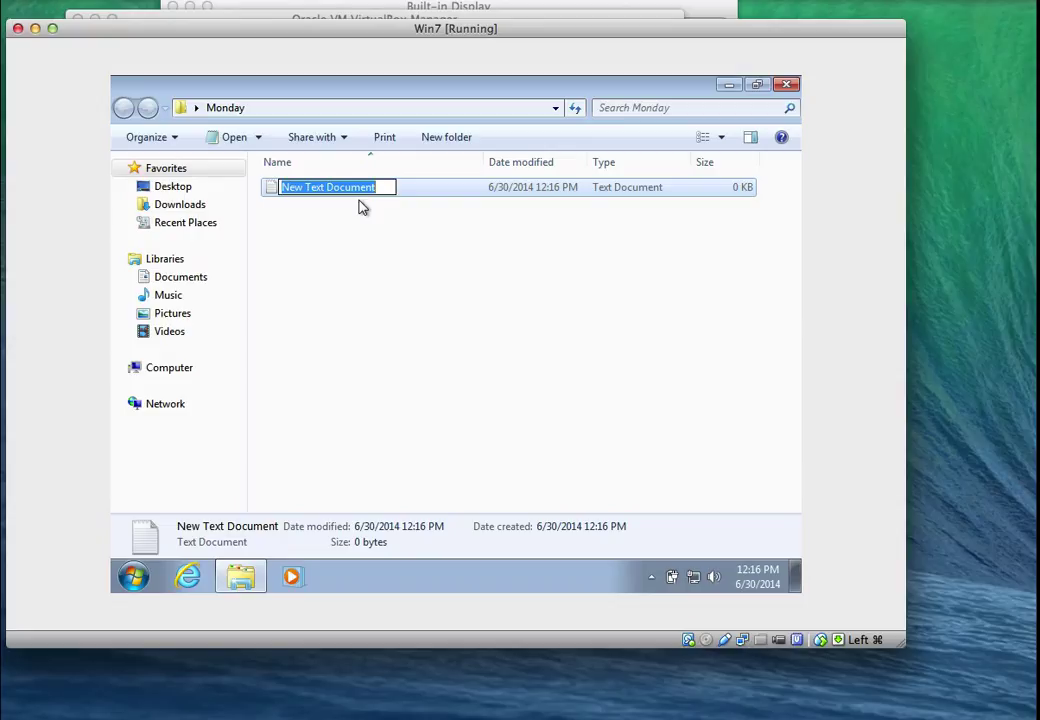
{"action": "type", "text": "Sample Pr"}
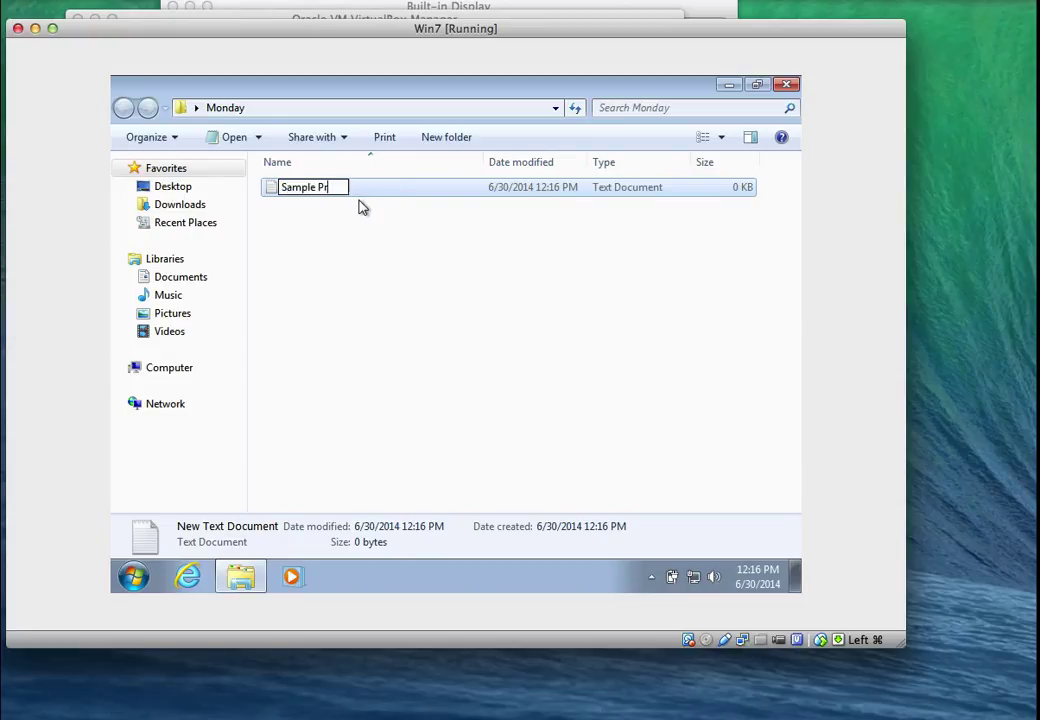
{"action": "type", "text": "oducts"}
{"action": "key", "text": "Return"}
Write 'Products to Sample: 1. Shoes 2. Bags 3. Cellphone' in Notepad, save, and close.
{"action": "left_click", "coordinate": [315, 222]}
{"action": "double_click", "coordinate": [309, 190]}
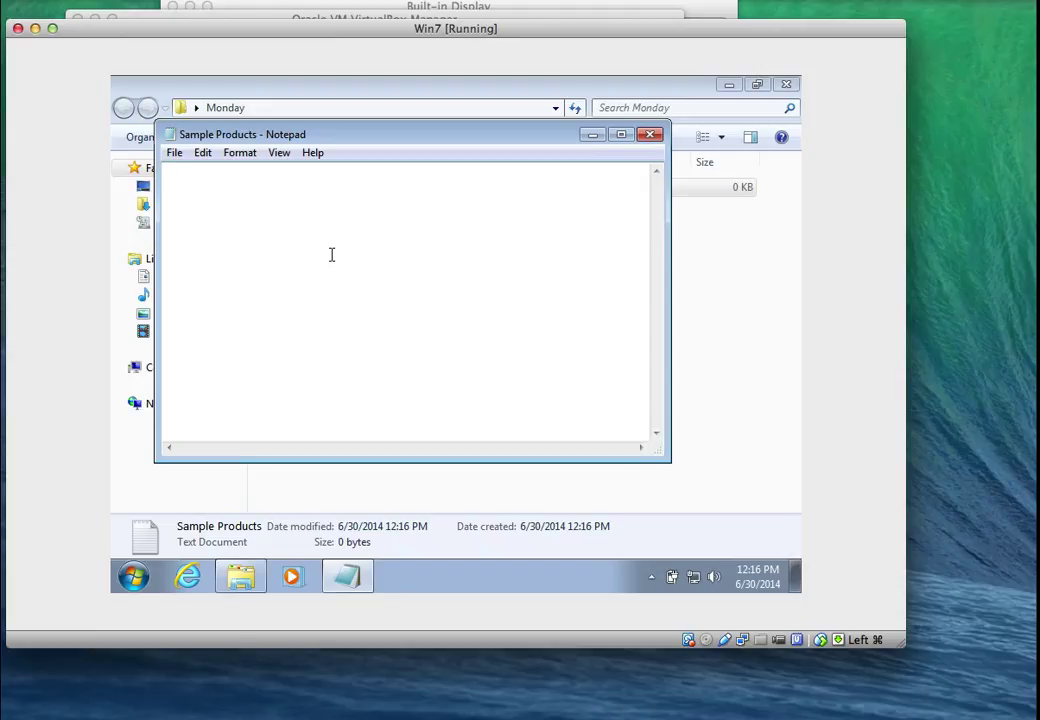
{"action": "type", "text": "Products to Sample  "}
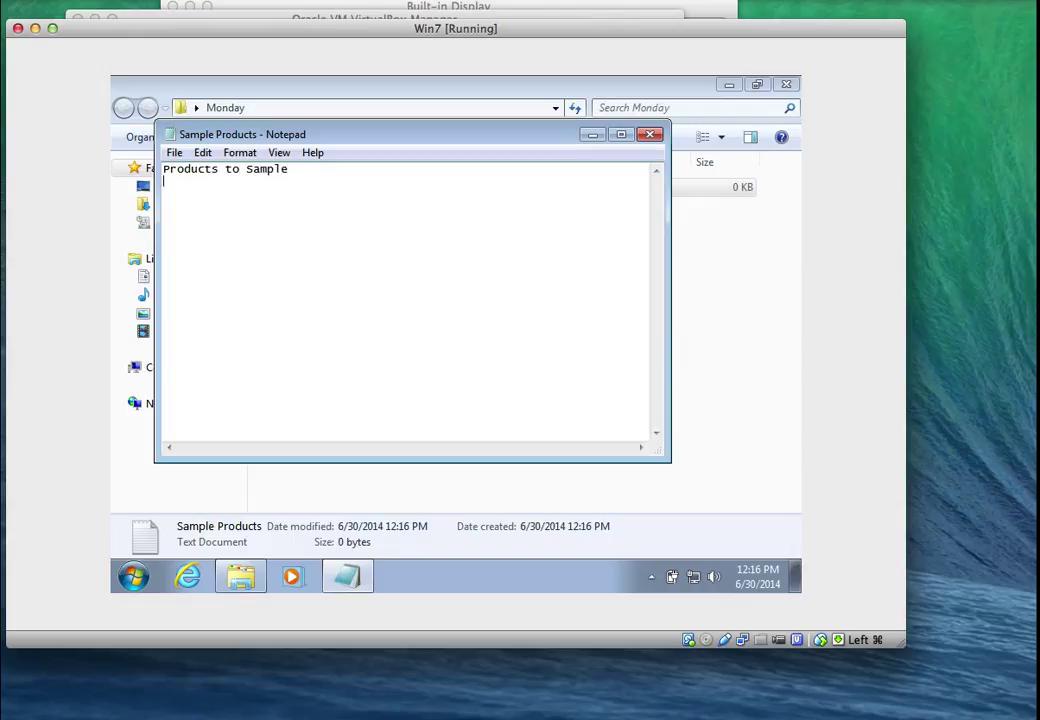
{"action": "type", "text": "1. Shoes  2. Bags  3. Cellph"}
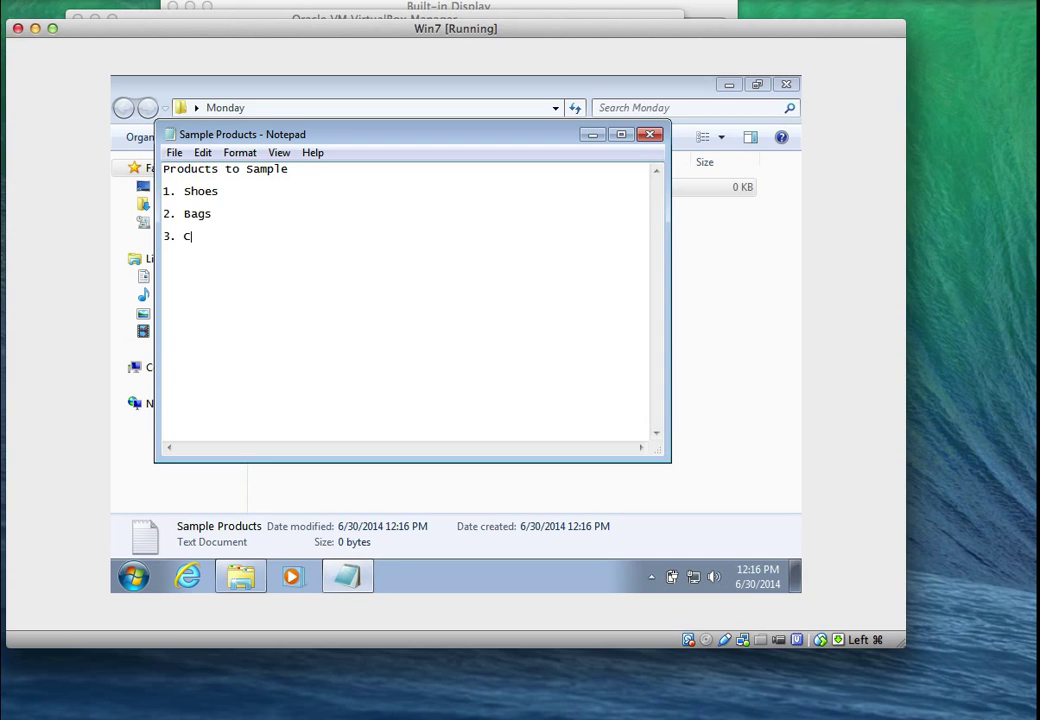
{"action": "type", "text": "one"}
{"action": "left_click", "coordinate": [174, 152]}
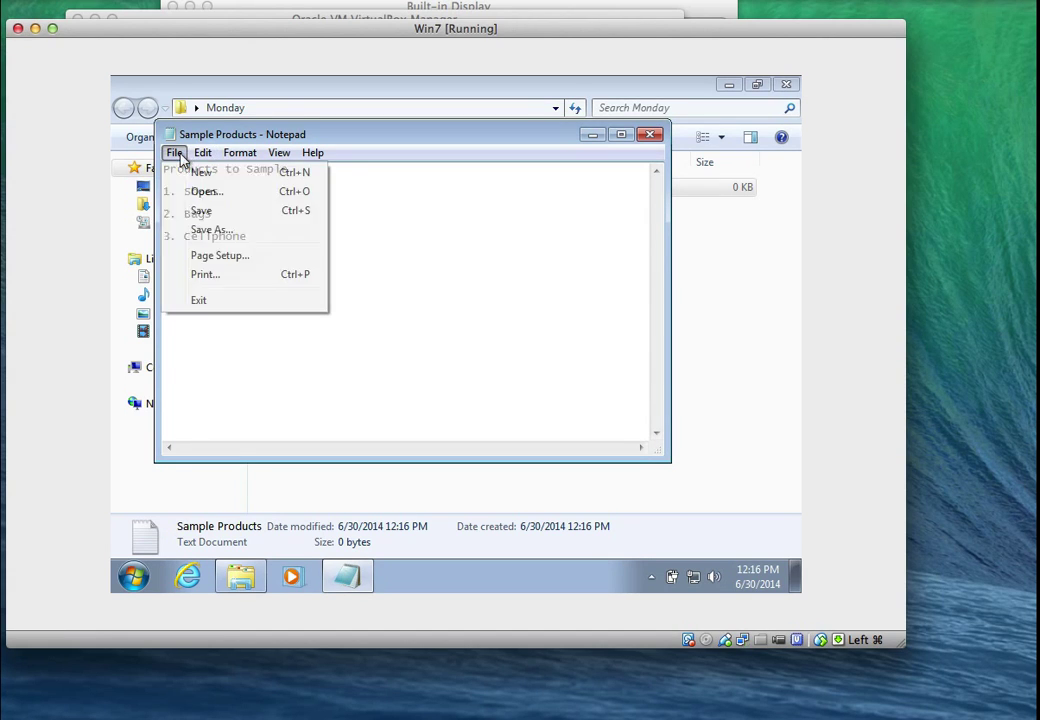
{"action": "left_click", "coordinate": [199, 211]}
{"action": "left_click", "coordinate": [652, 135]}
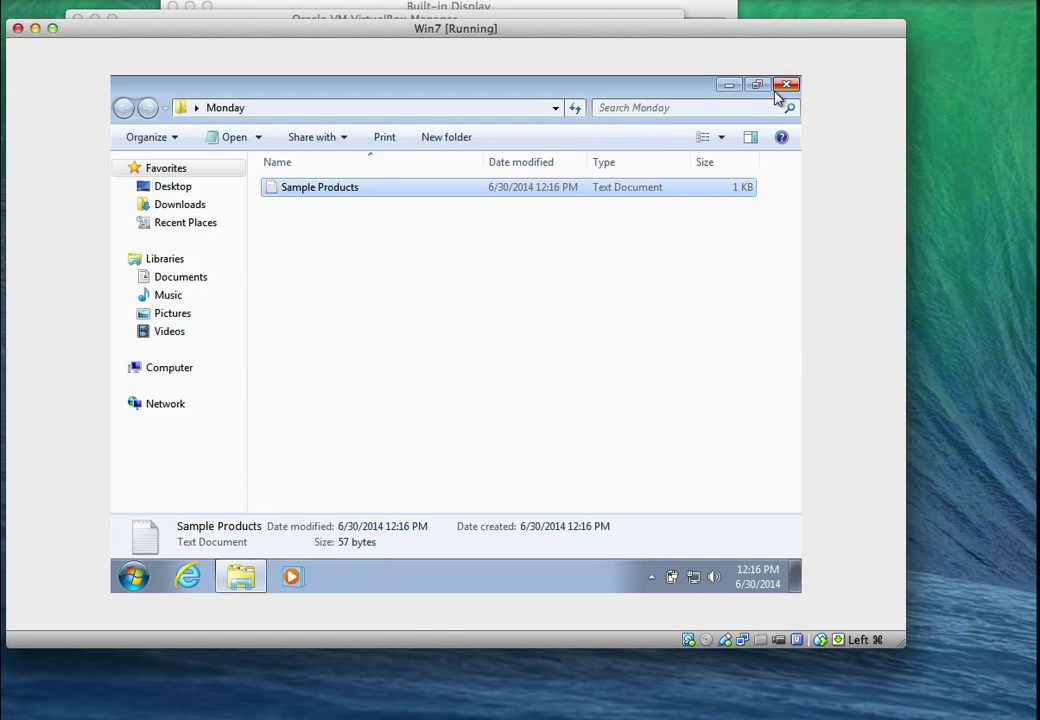
{"action": "left_click", "coordinate": [786, 86]}
Create a rich text document named Sales Reports inside the Today folder.
{"action": "left_click", "coordinate": [289, 312]}
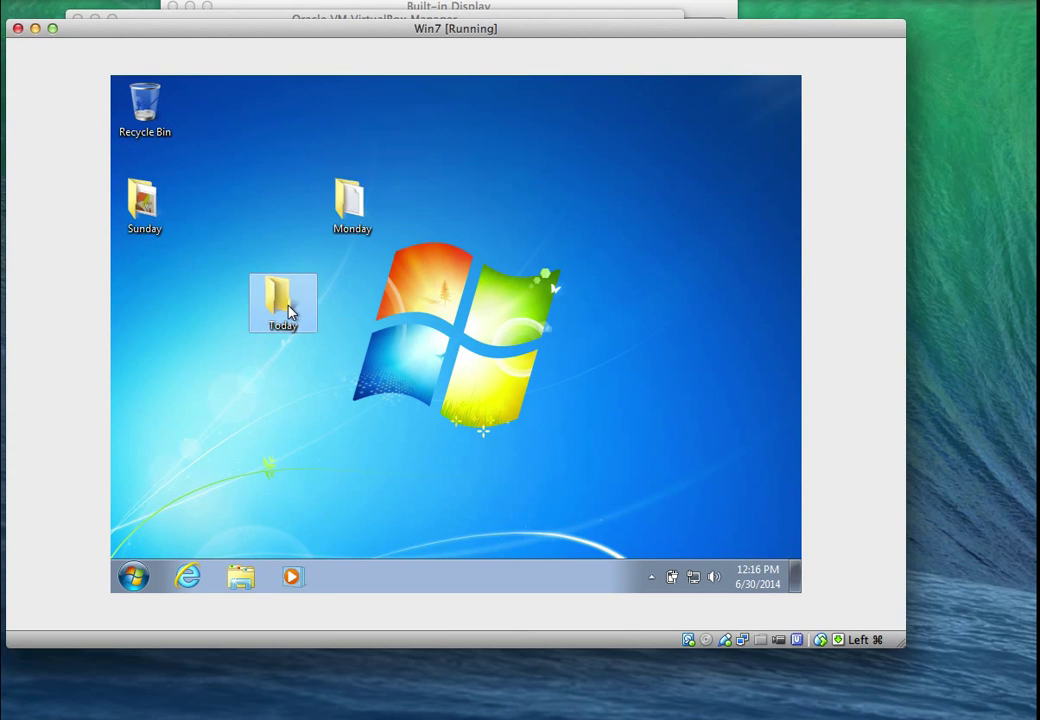
{"action": "double_click", "coordinate": [289, 312]}
{"action": "right_click", "coordinate": [362, 303]}
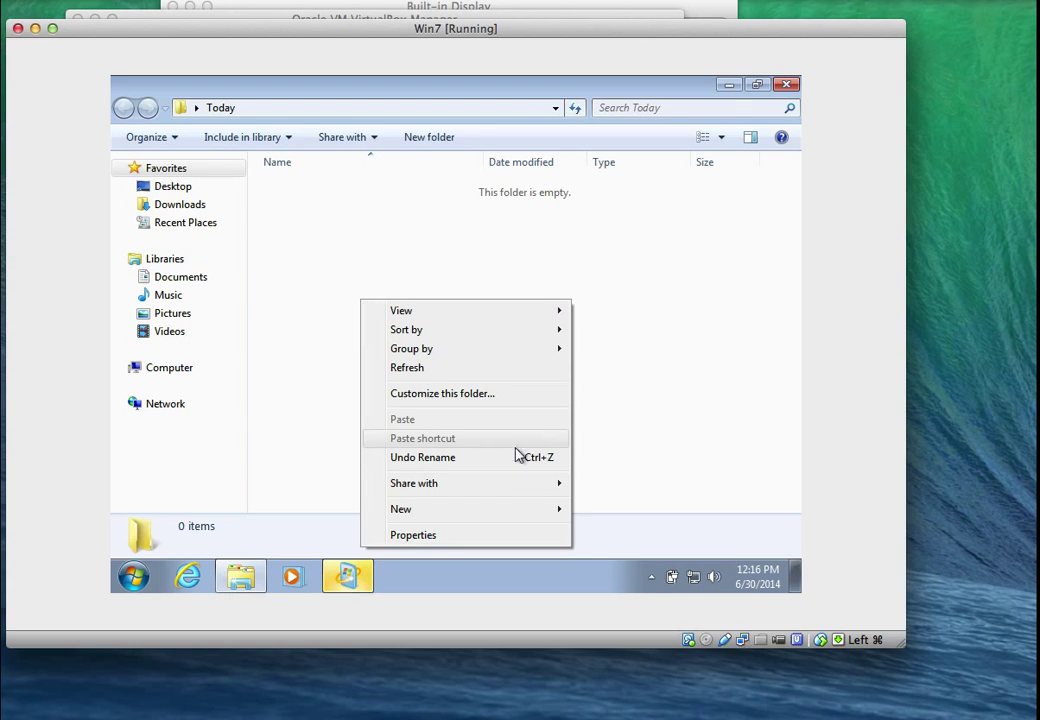
{"action": "mouse_move", "coordinate": [548, 513]}
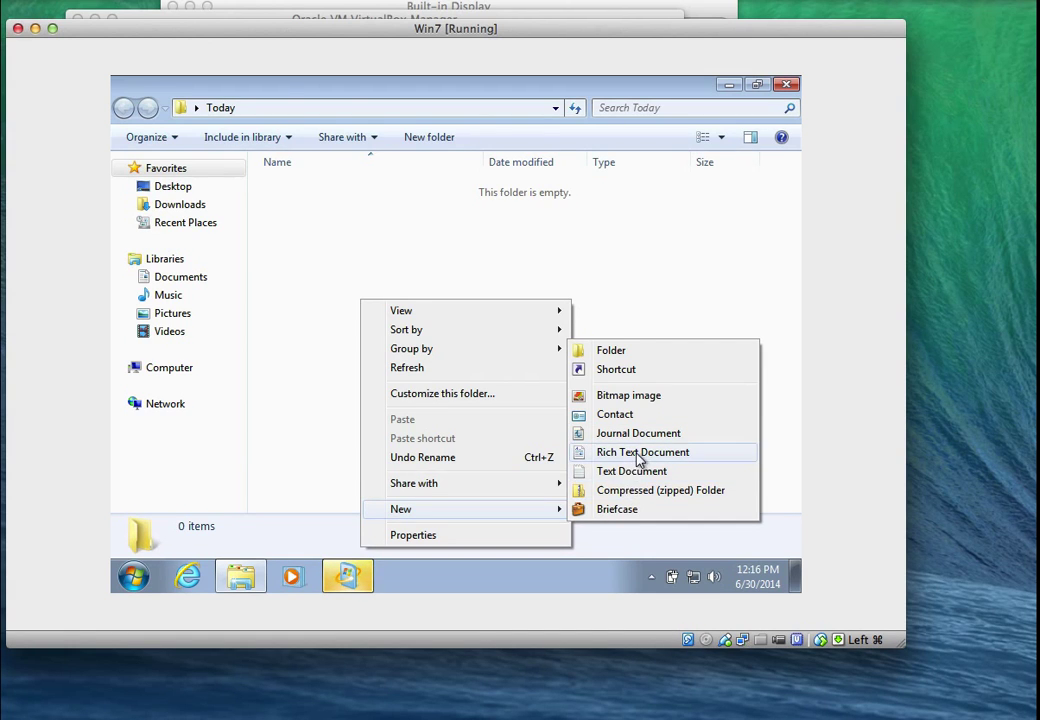
{"action": "left_click", "coordinate": [640, 452]}
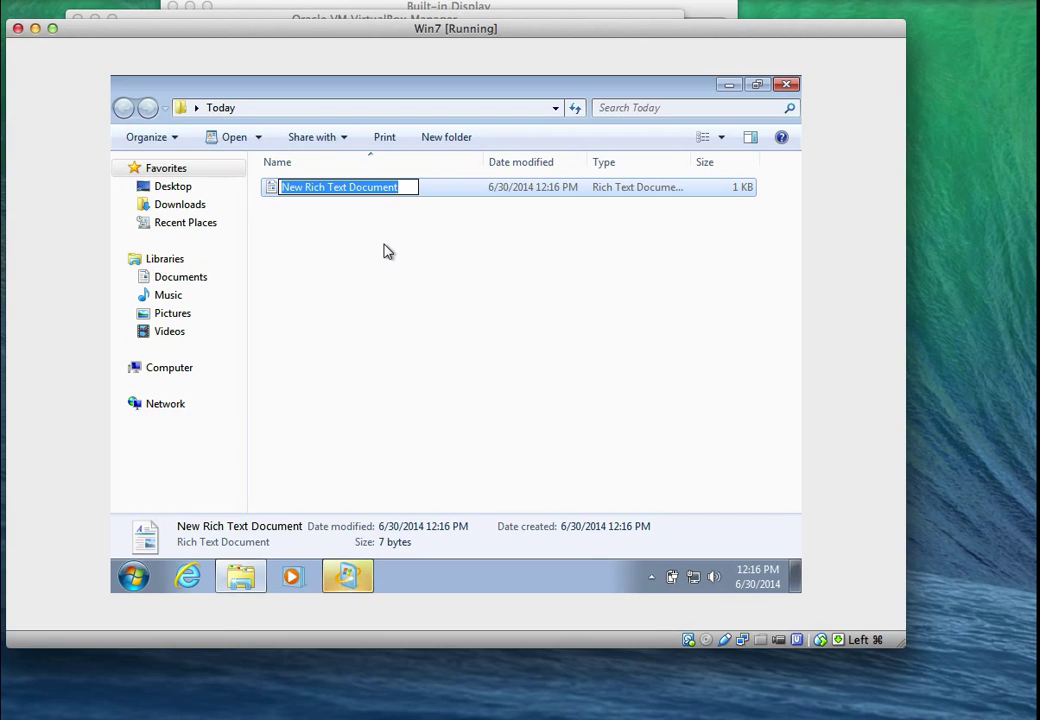
{"action": "type", "text": "S"}
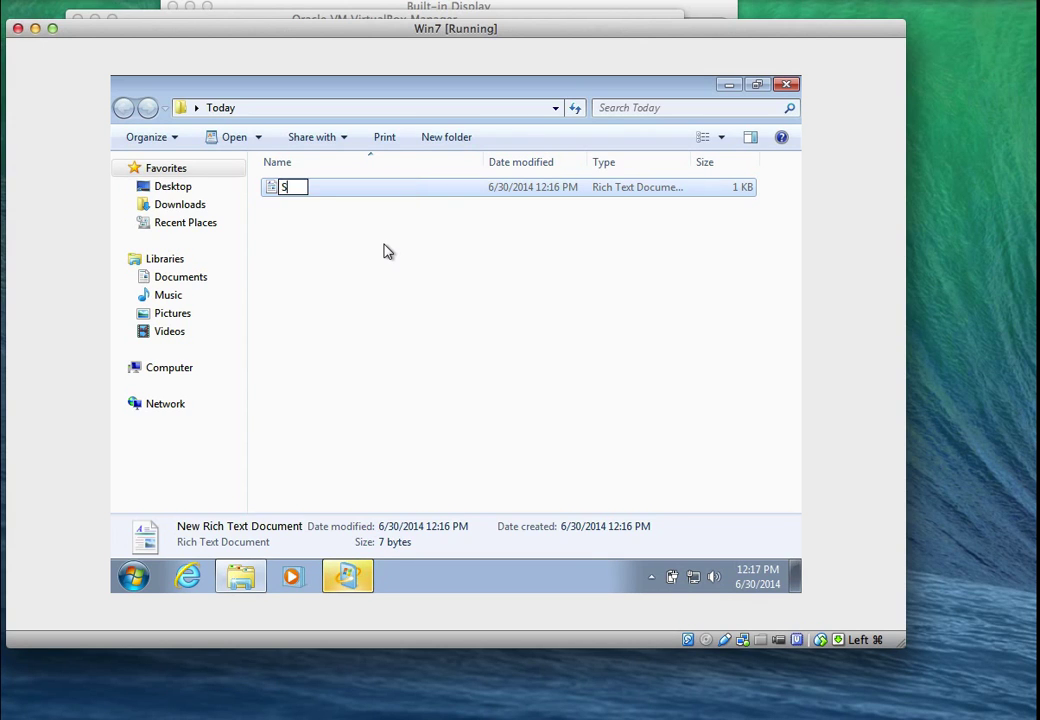
{"action": "type", "text": "ales Reports"}
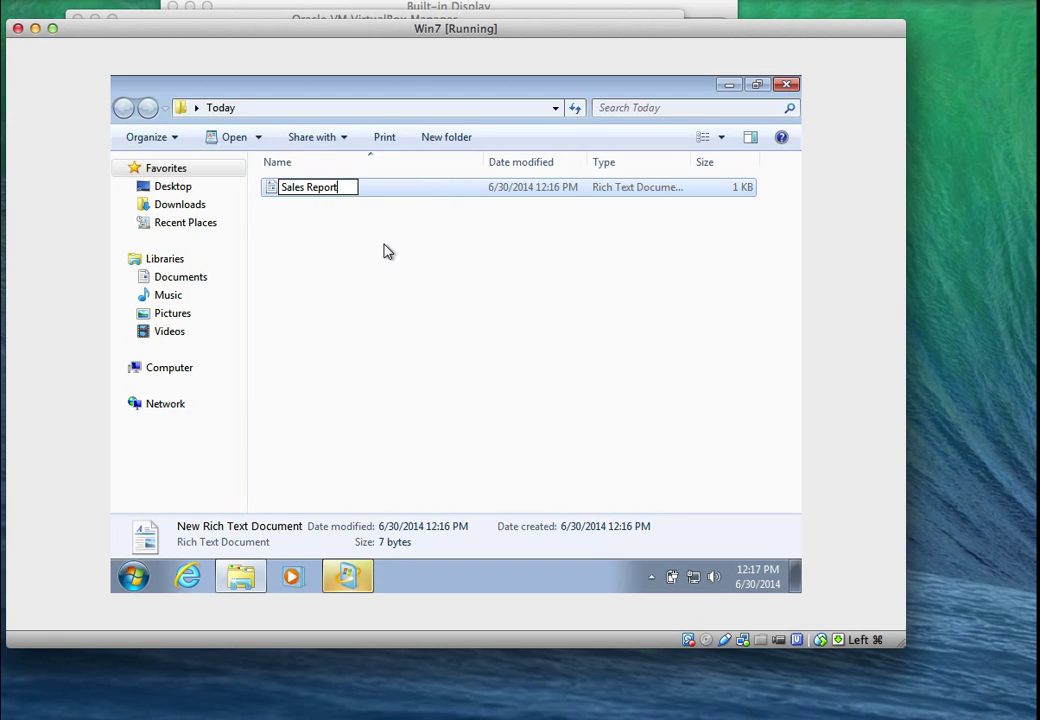
{"action": "left_click", "coordinate": [327, 236]}
Type 'Sales Data' into Sales Reports in WordPad and save it.
{"action": "double_click", "coordinate": [320, 197]}
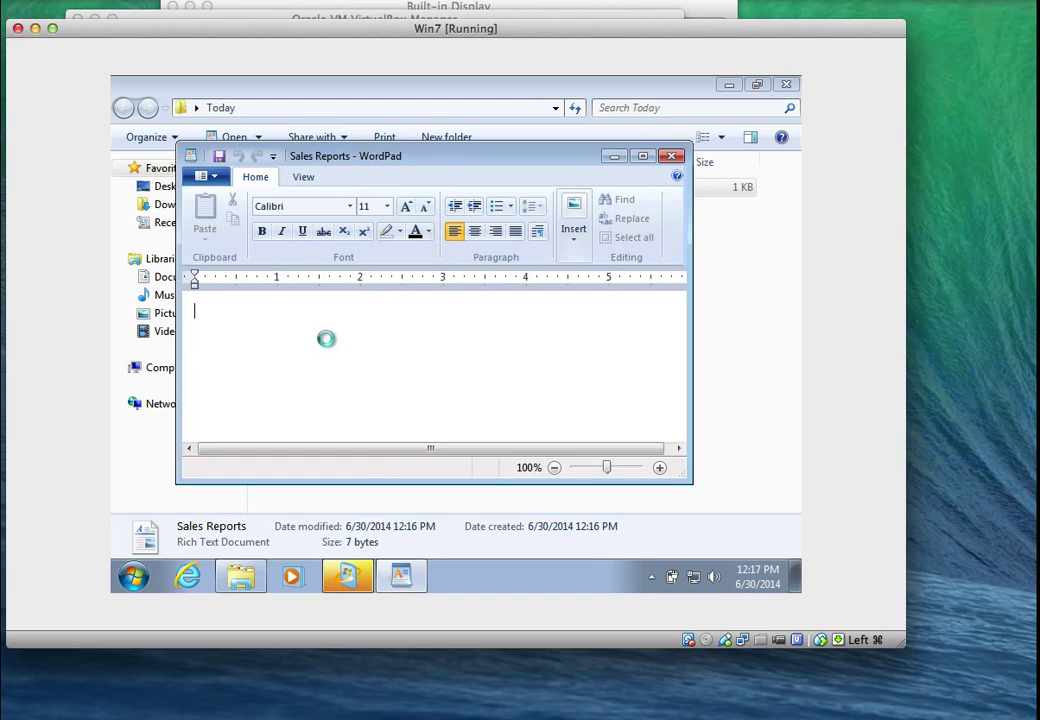
{"action": "type", "text": "Sales"}
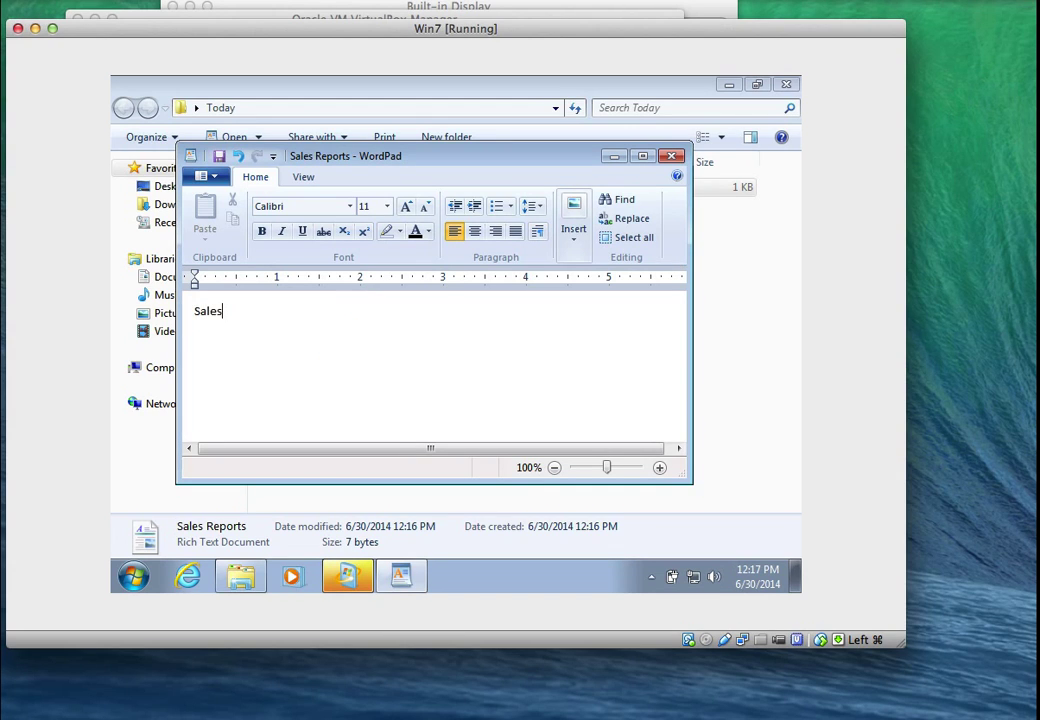
{"action": "type", "text": " Database"}
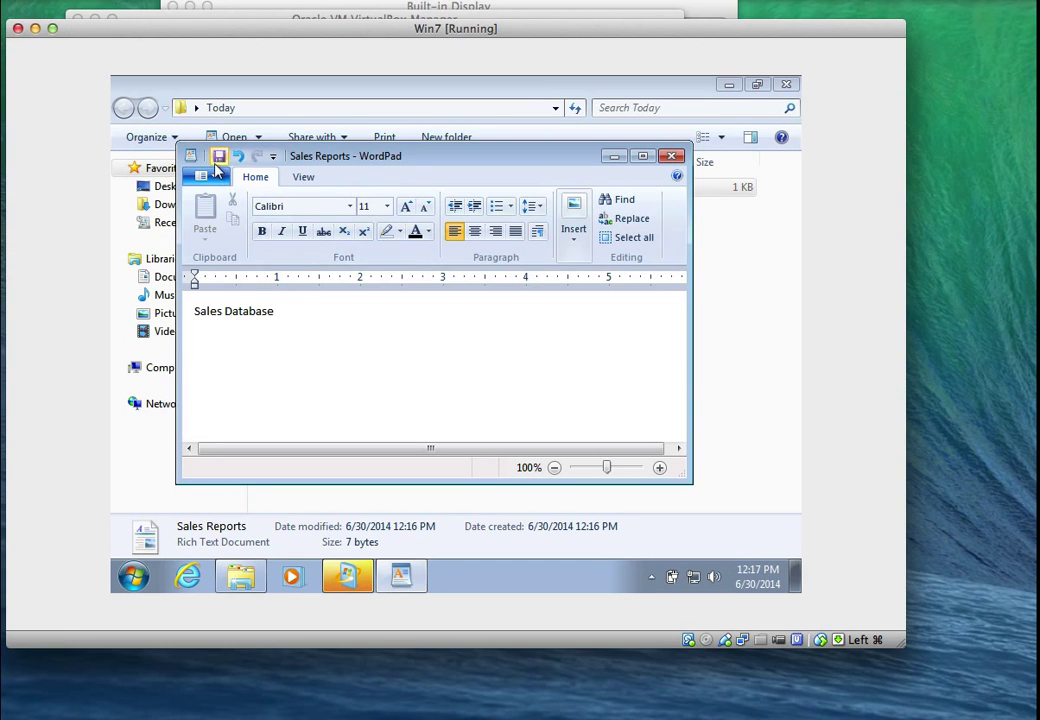
{"action": "left_click", "coordinate": [673, 156]}
{"action": "key", "text": "Return"}
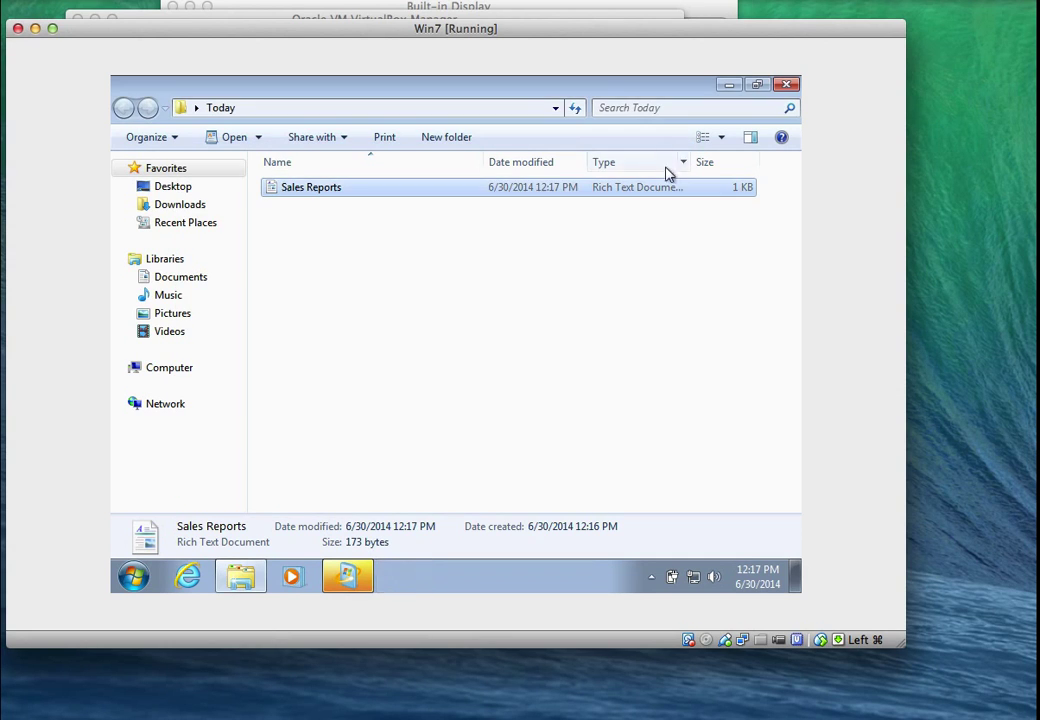
Close the Today folder window and postpone the update restart reminder by 4 hours.
{"action": "left_click", "coordinate": [787, 86]}
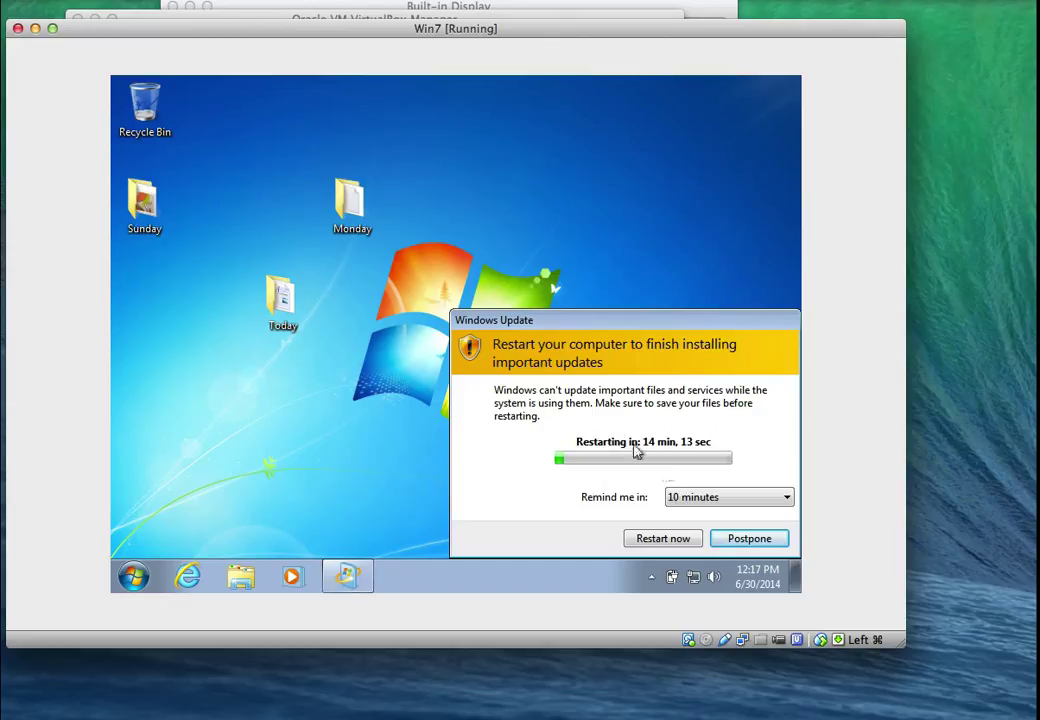
{"action": "left_click", "coordinate": [690, 496]}
{"action": "left_click", "coordinate": [710, 540]}
{"action": "left_click", "coordinate": [747, 543]}
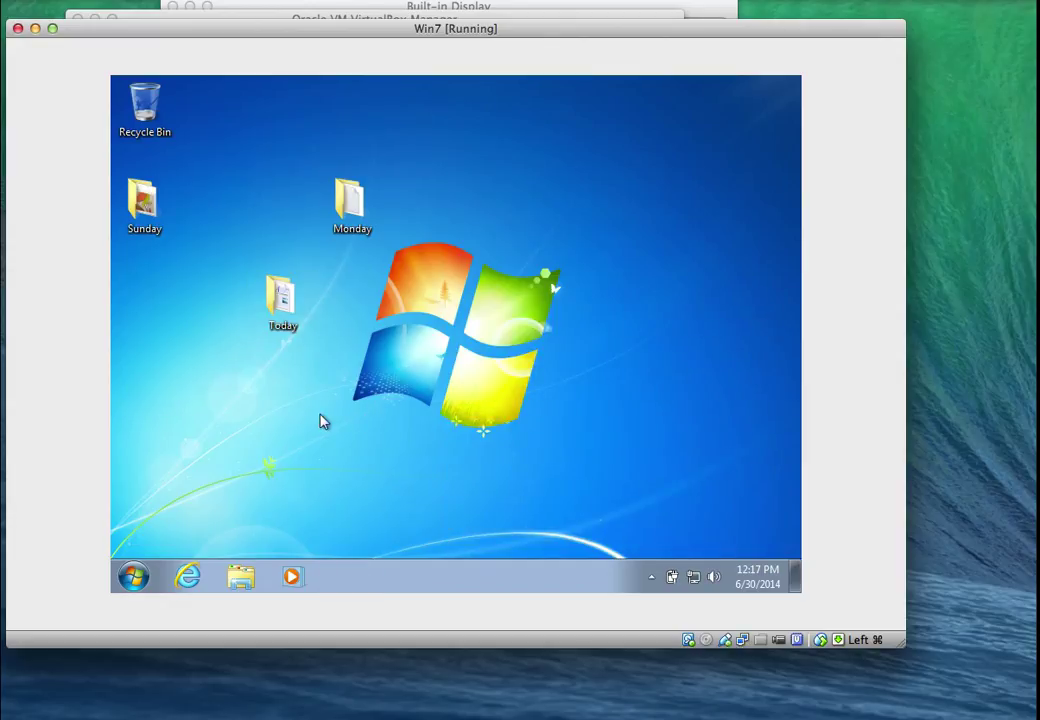
Rearrange the Monday, Sunday and Today desktop folders, then bring up the WIN8.1 VM window.
{"action": "left_click_drag", "start_coordinate": [350, 205], "coordinate": [662, 160]}
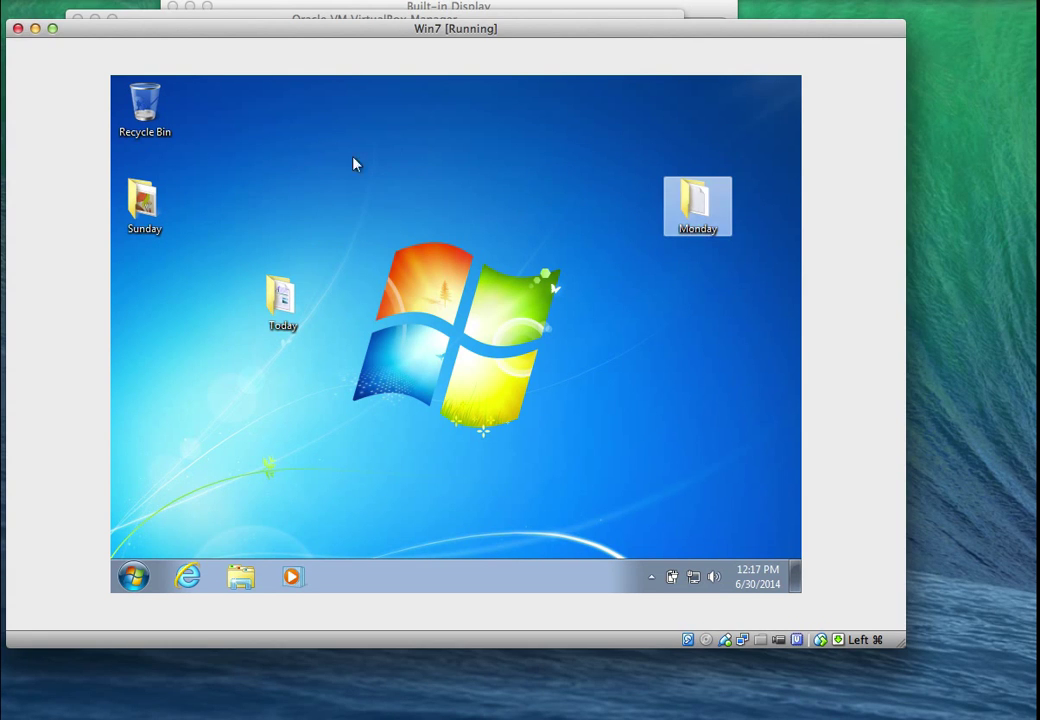
{"action": "left_click_drag", "start_coordinate": [148, 210], "coordinate": [293, 119]}
{"action": "left_click_drag", "start_coordinate": [277, 322], "coordinate": [500, 522]}
{"action": "left_click", "coordinate": [641, 410]}
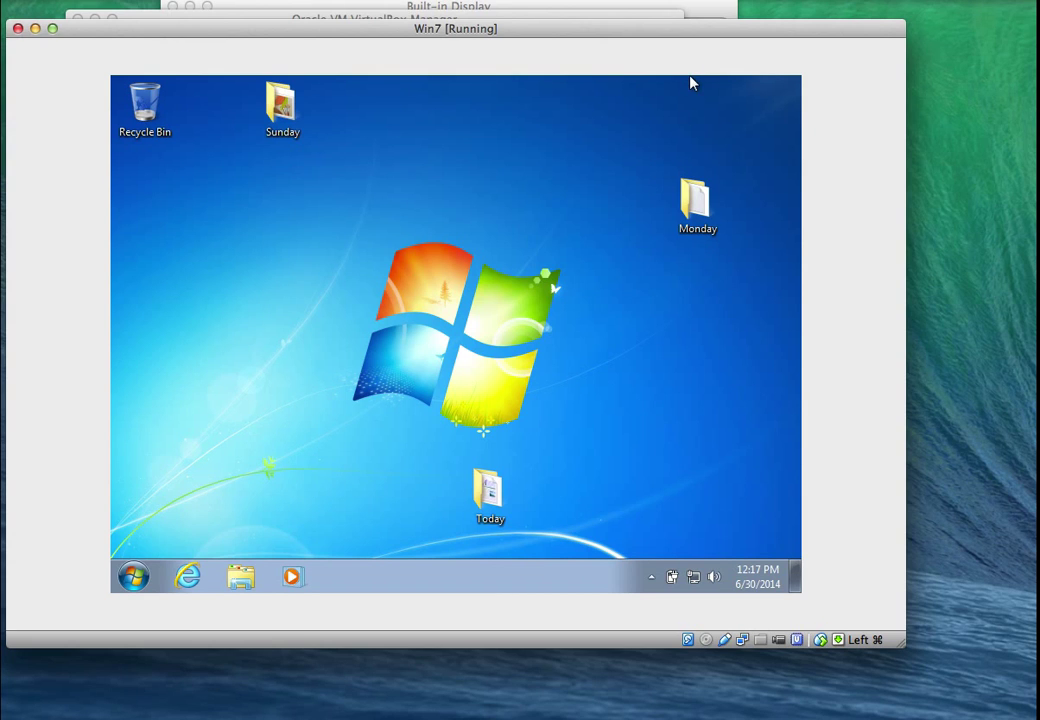
{"action": "left_click", "coordinate": [695, 0]}
{"action": "left_click", "coordinate": [706, 24]}
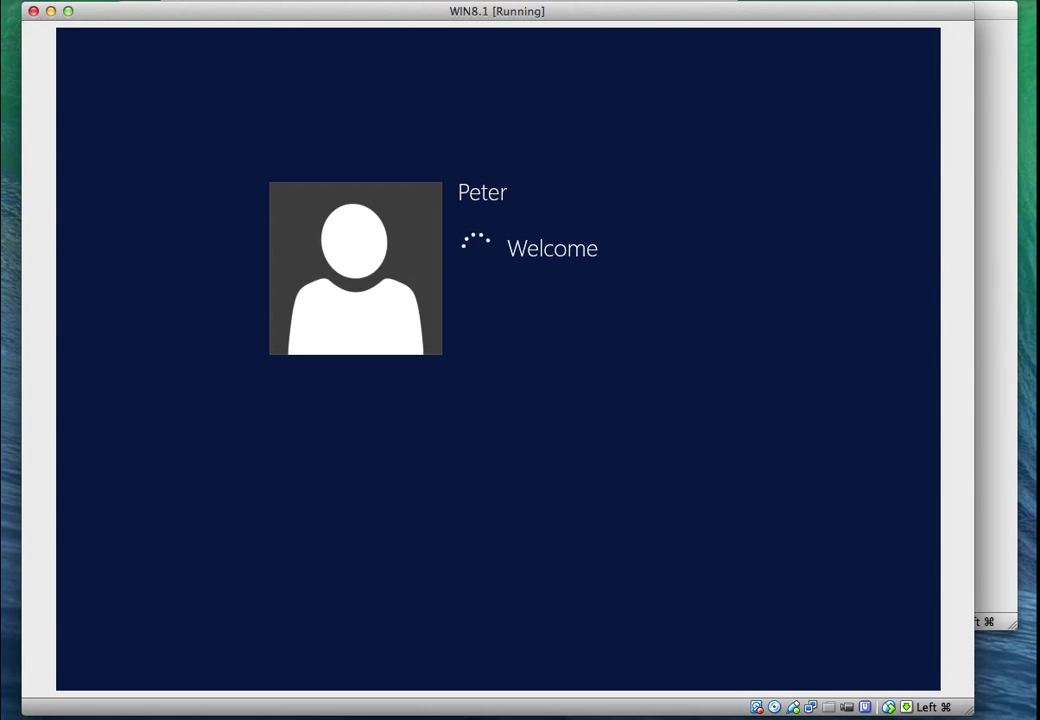
Bring the Windows 7 VM forward, enlarge its window, and create a new desktop folder.
{"action": "left_click", "coordinate": [1012, 100]}
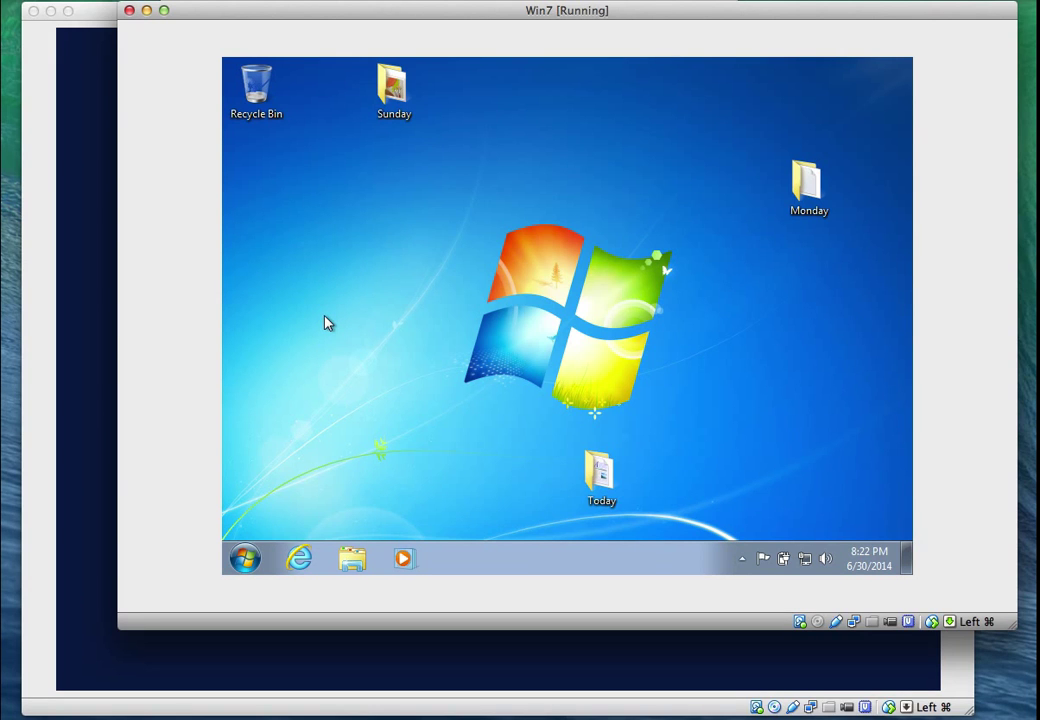
{"action": "left_click_drag", "start_coordinate": [118, 624], "coordinate": [44, 713]}
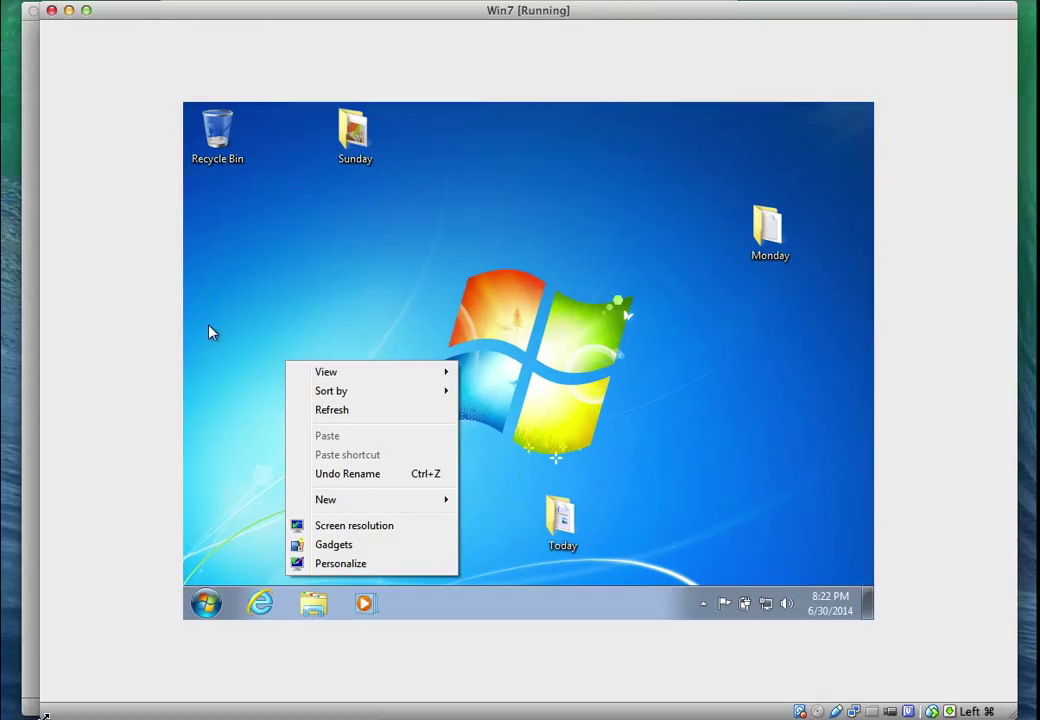
{"action": "left_click", "coordinate": [285, 262]}
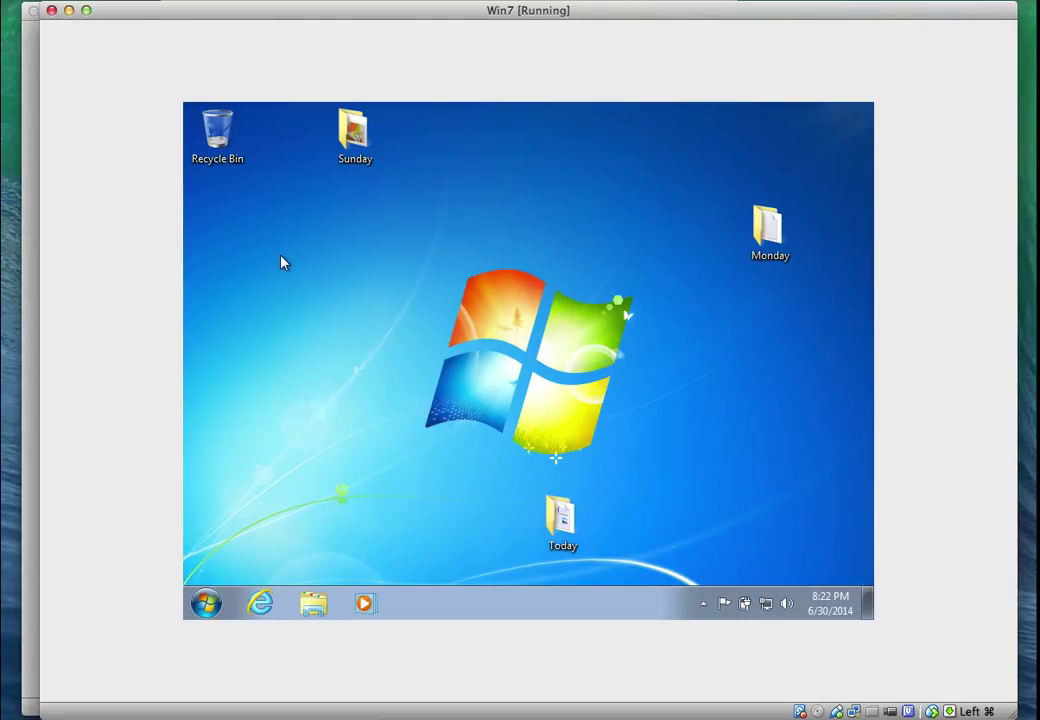
{"action": "right_click", "coordinate": [281, 258]}
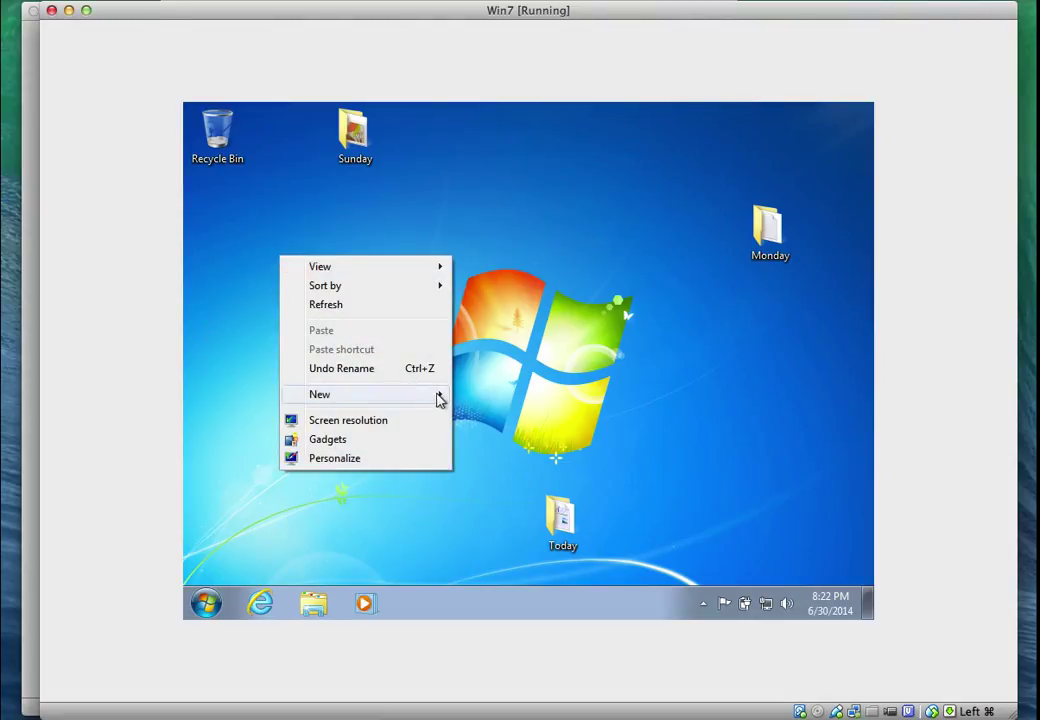
{"action": "mouse_move", "coordinate": [448, 399]}
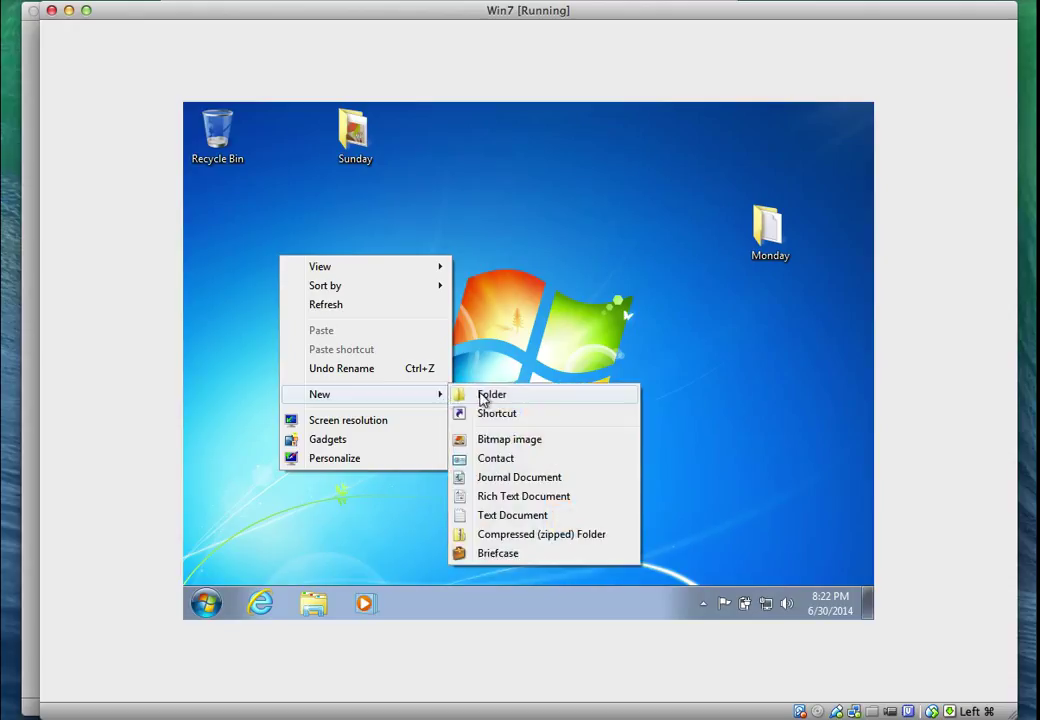
{"action": "left_click", "coordinate": [480, 398]}
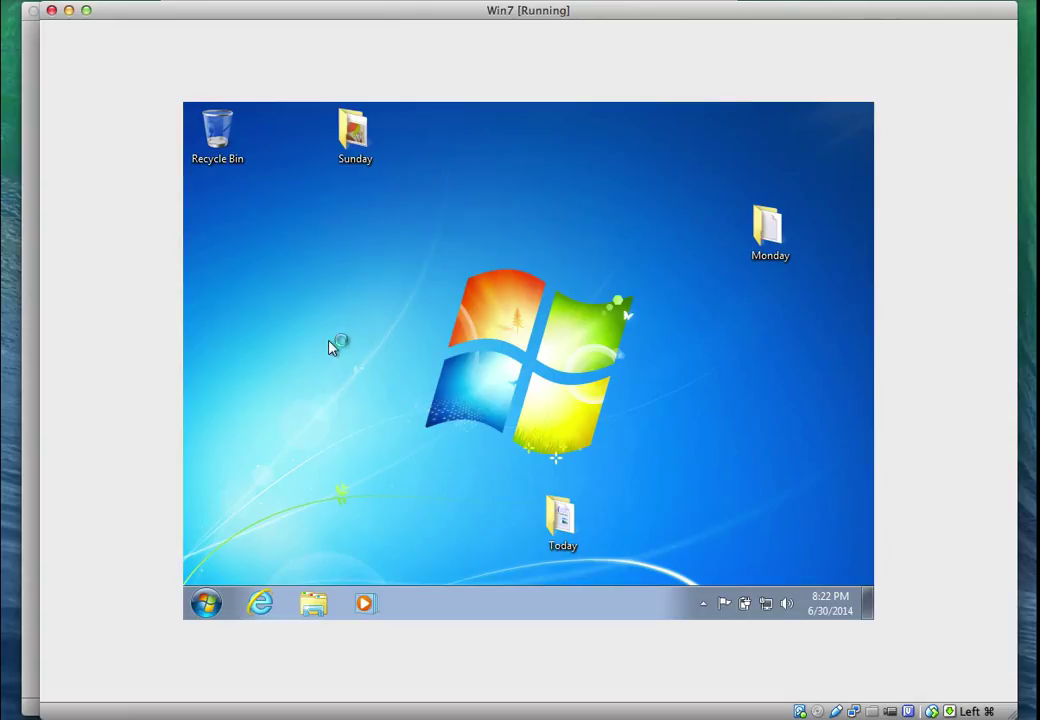
Name the new folder 'User Profile' and open it.
{"action": "key", "text": "ctrl+shift+n"}
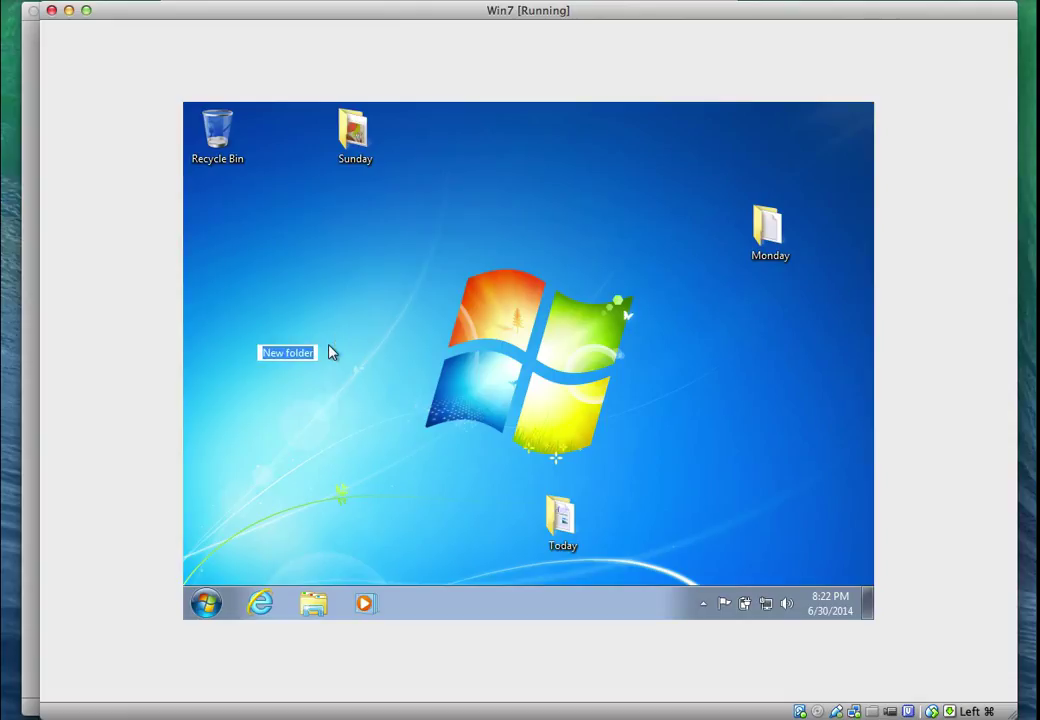
{"action": "type", "text": "User"}
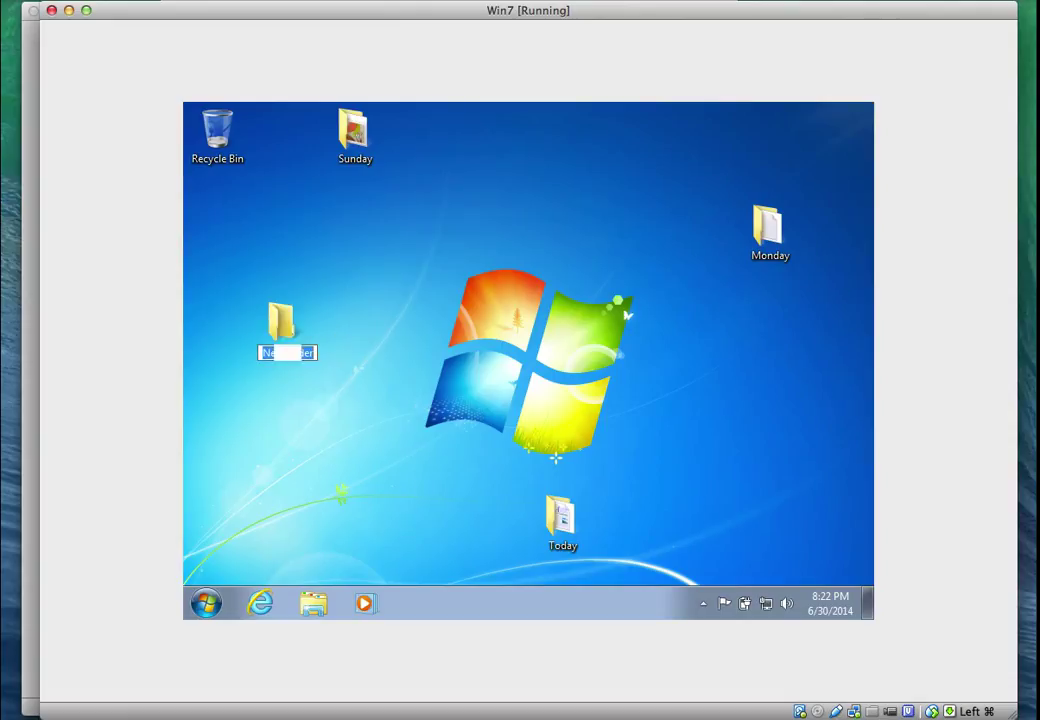
{"action": "type", "text": " P"}
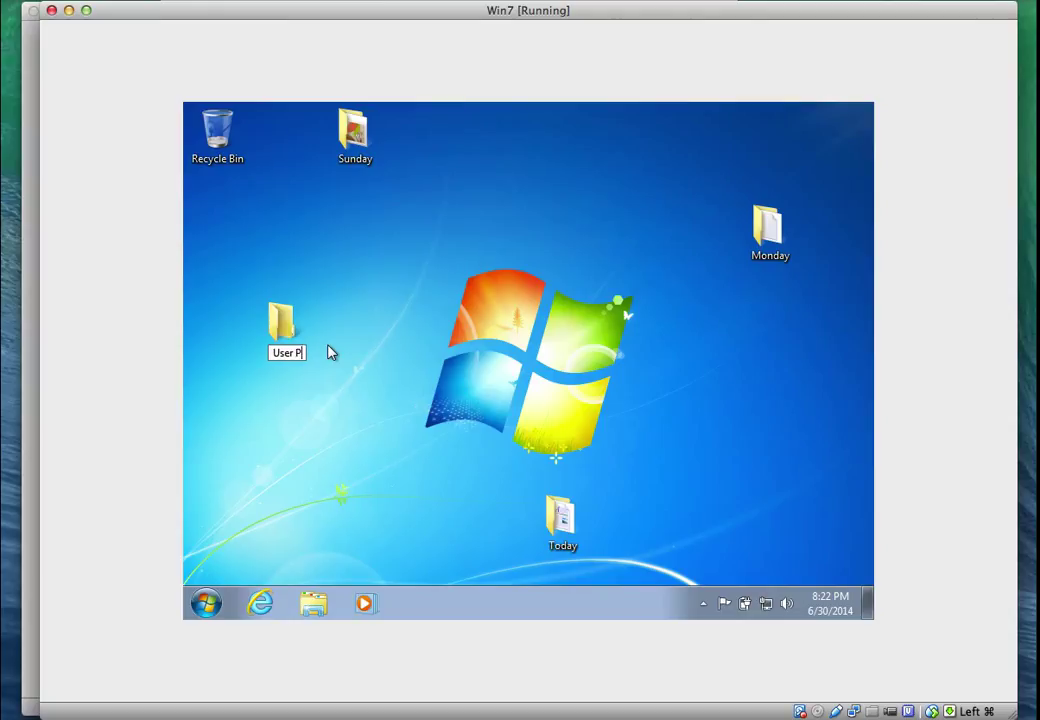
{"action": "type", "text": "rofile"}
{"action": "left_click", "coordinate": [302, 315]}
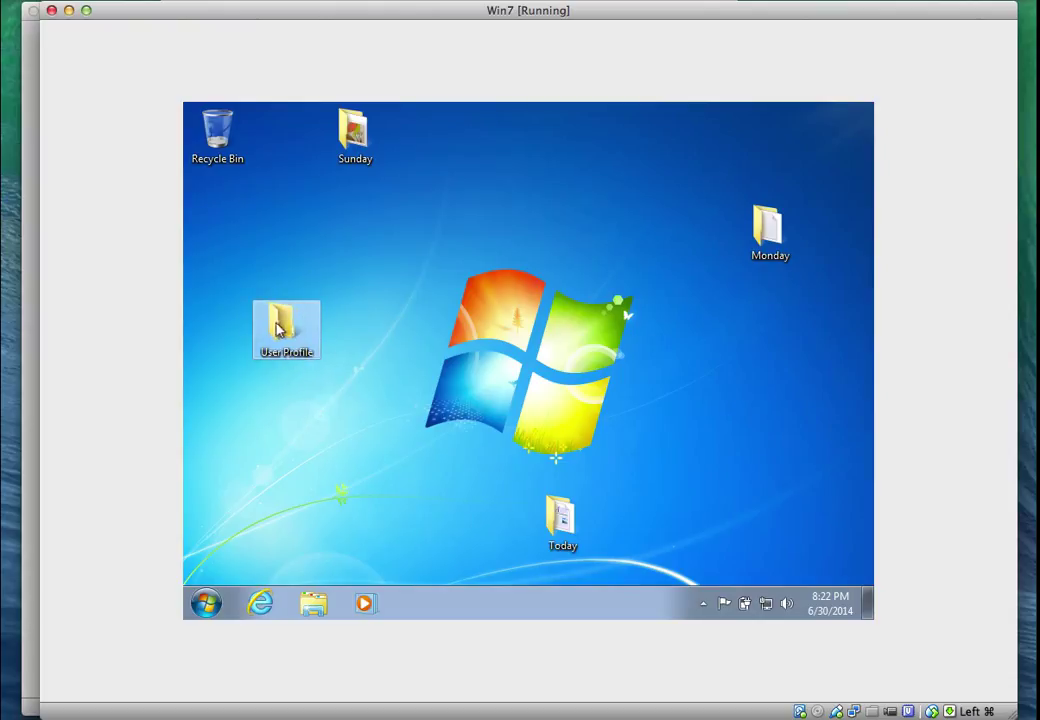
{"action": "left_click", "coordinate": [285, 395]}
{"action": "left_click", "coordinate": [287, 345]}
{"action": "double_click", "coordinate": [286, 343]}
Share the User Profile folder with Everyone at Read/Write permission via Share with > Specific people.
{"action": "right_click", "coordinate": [286, 344]}
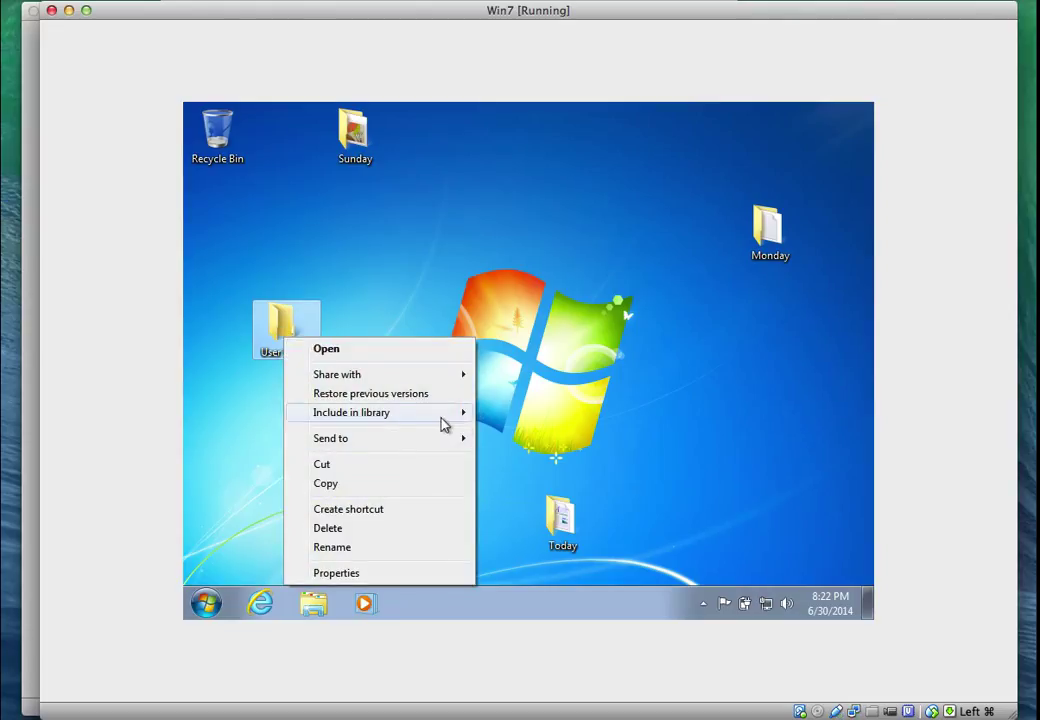
{"action": "mouse_move", "coordinate": [464, 377]}
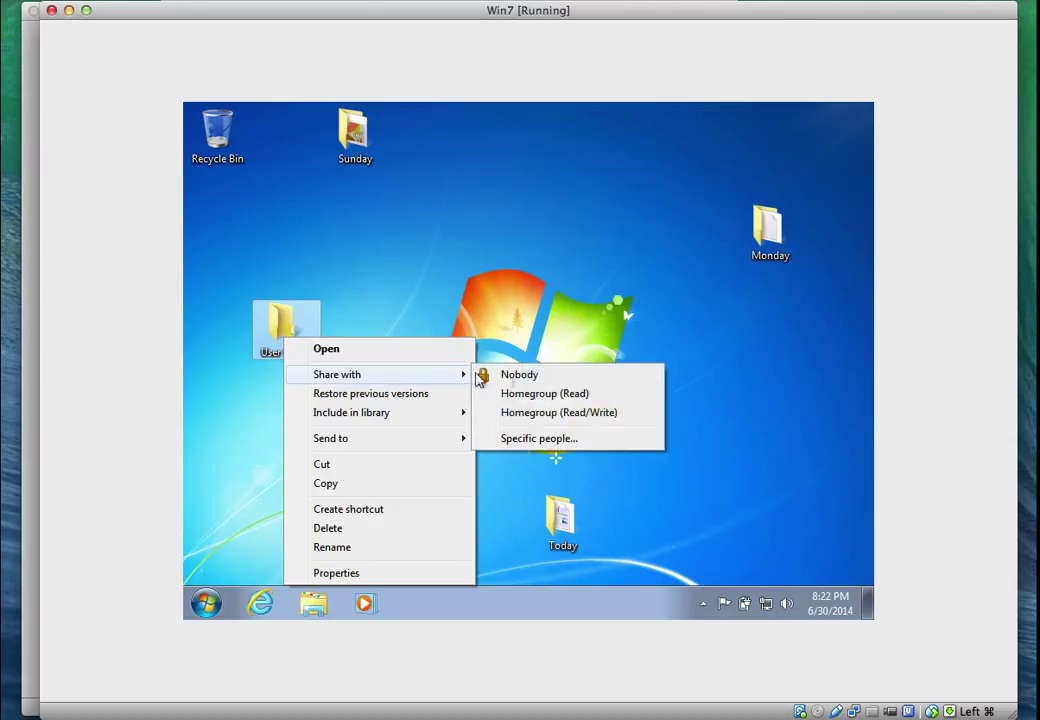
{"action": "left_click", "coordinate": [528, 440]}
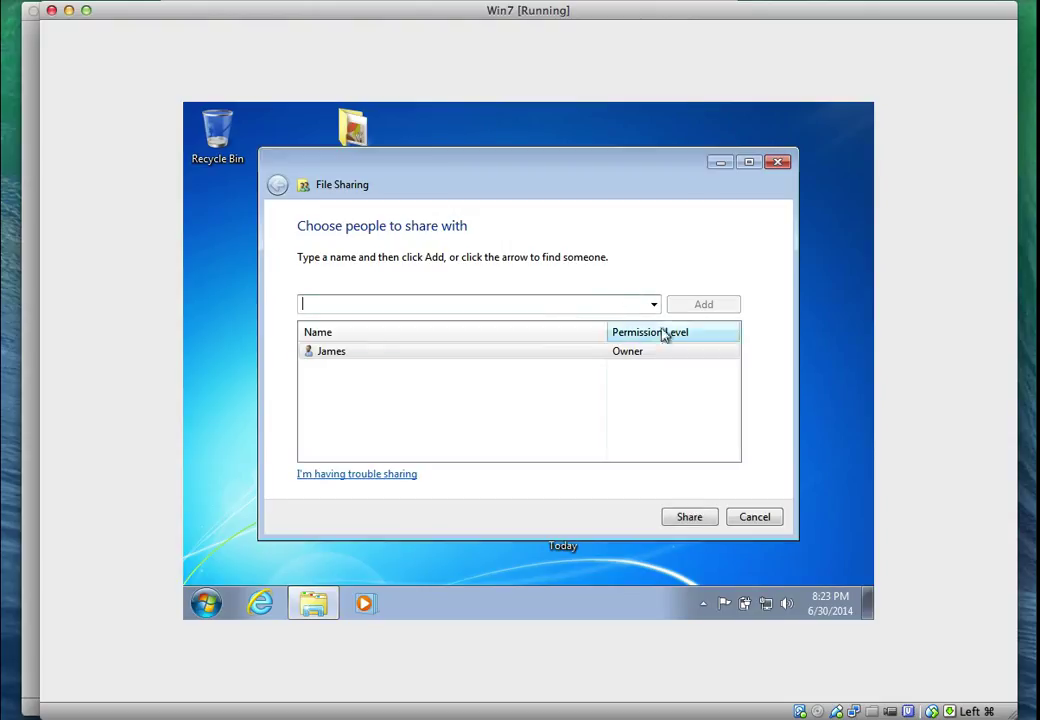
{"action": "left_click", "coordinate": [654, 304]}
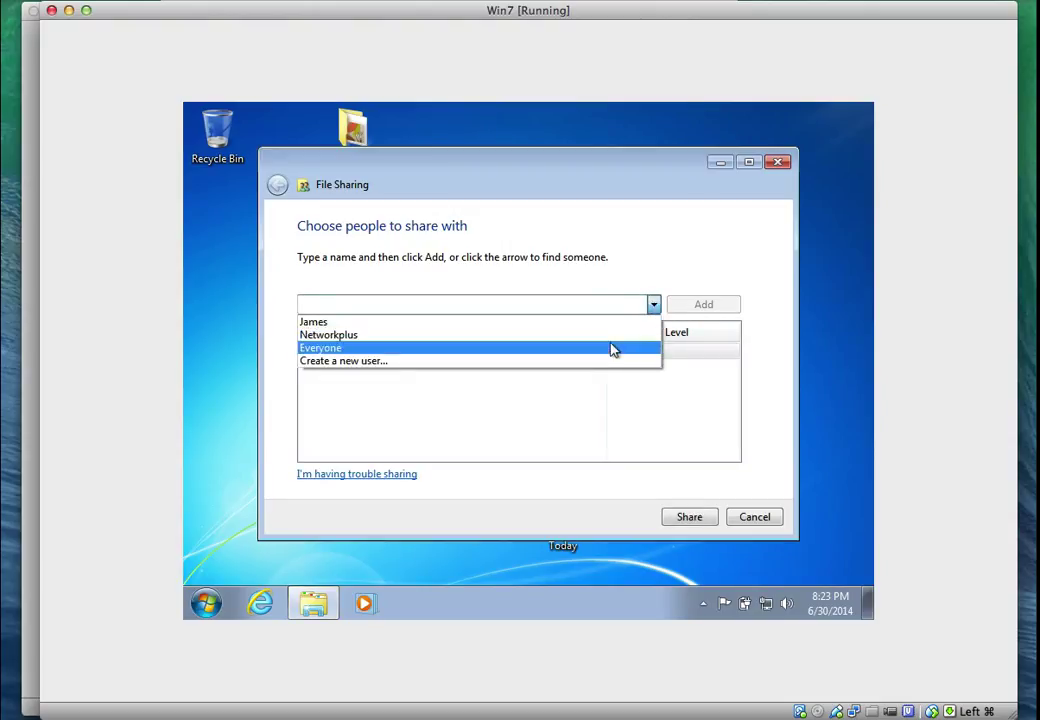
{"action": "left_click", "coordinate": [610, 348]}
{"action": "left_click", "coordinate": [701, 308]}
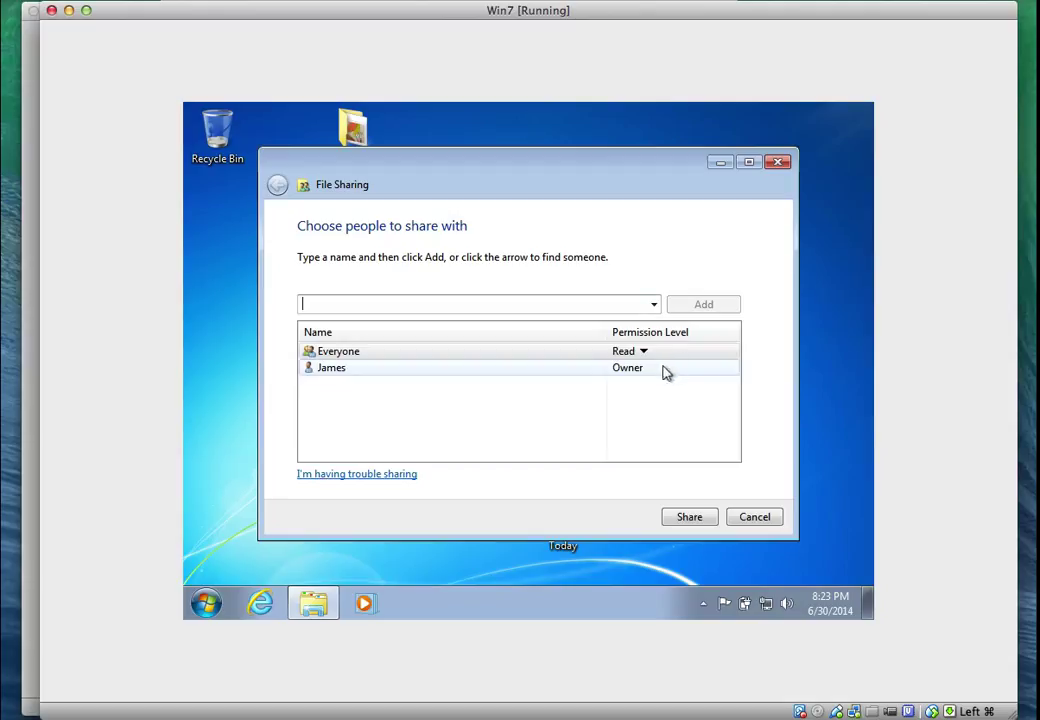
{"action": "left_click", "coordinate": [645, 354]}
{"action": "left_click", "coordinate": [676, 375]}
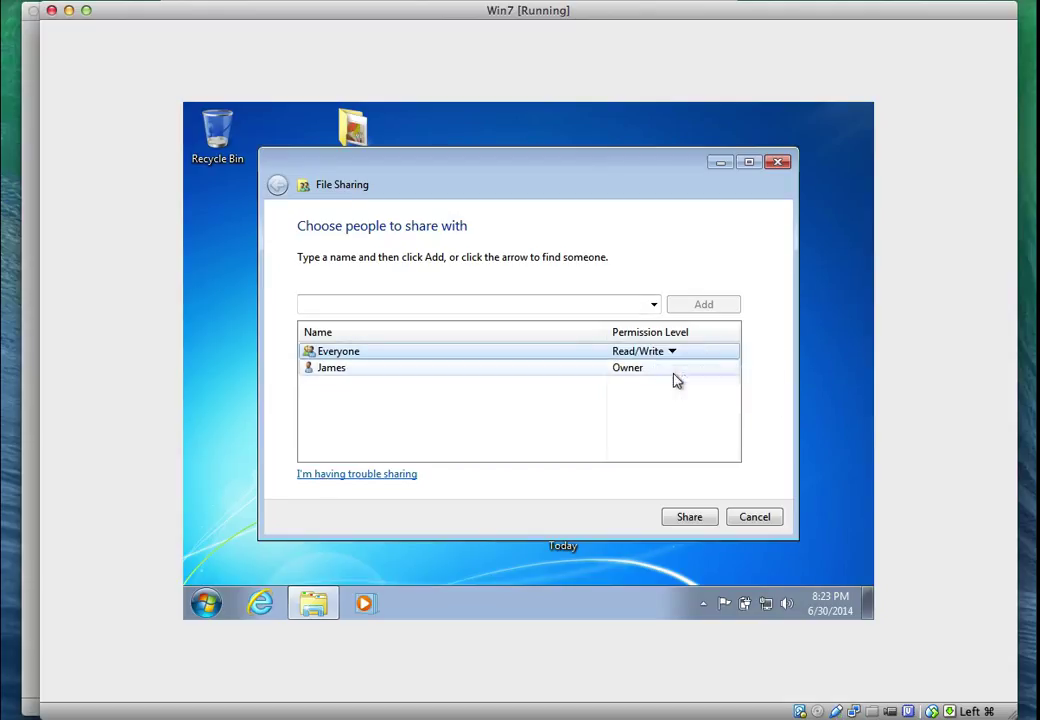
{"action": "left_click", "coordinate": [689, 519]}
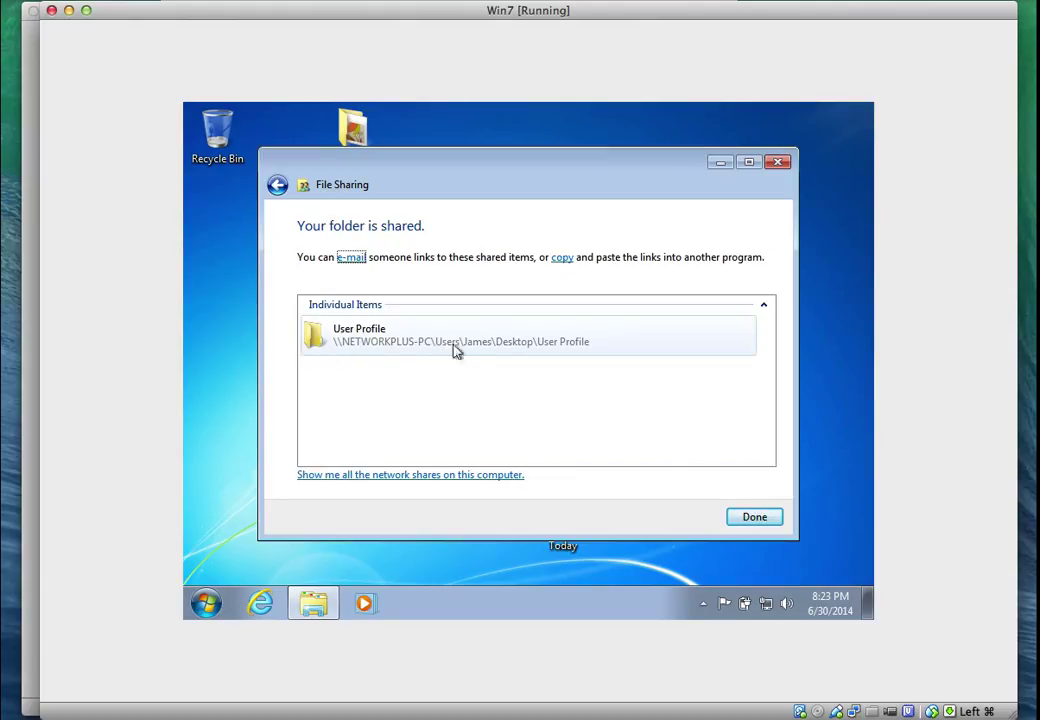
{"action": "left_click", "coordinate": [758, 518]}
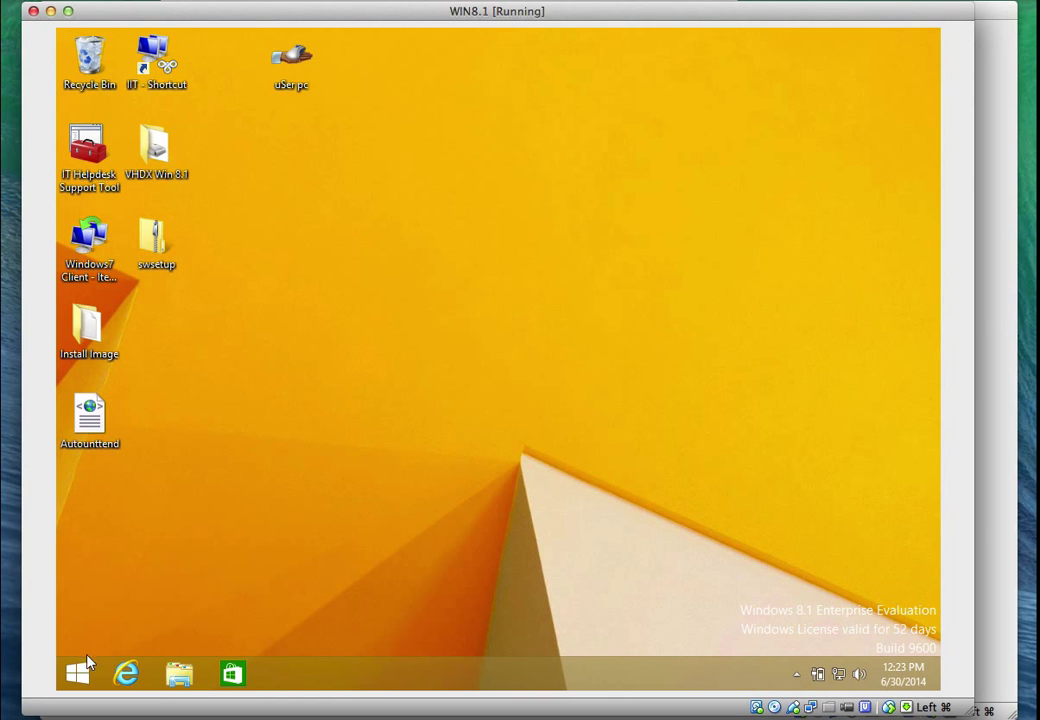
Show the Windows 8.1 Start screen from the taskbar's Start button.
{"action": "left_click", "coordinate": [78, 673]}
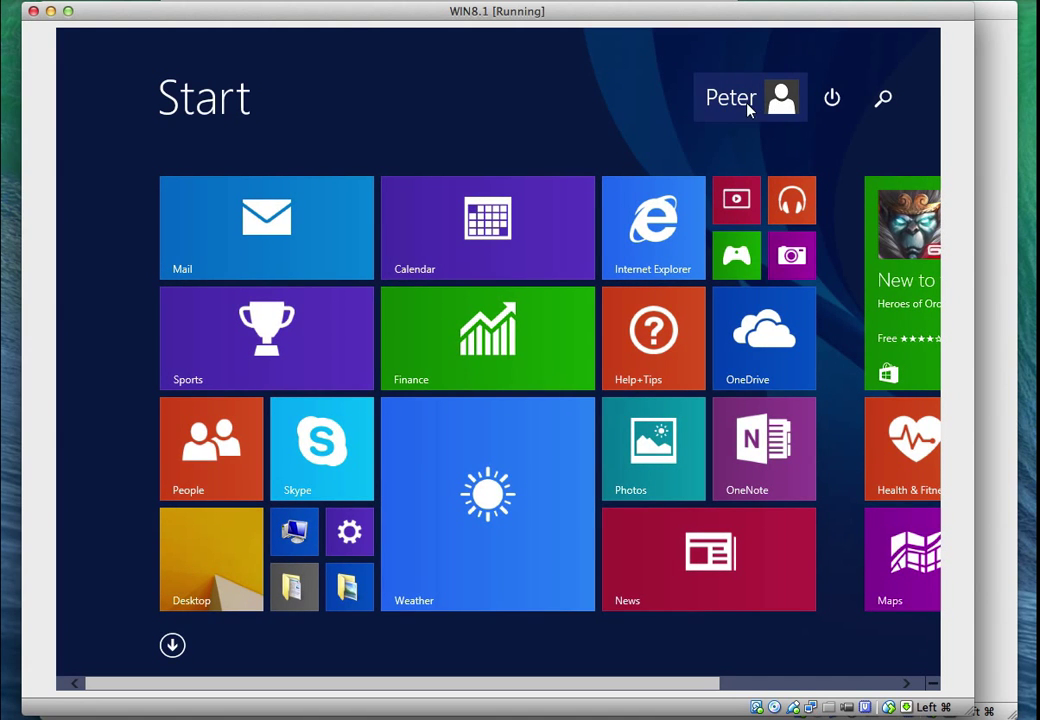
View the Windows 8.1 user accounts from the Start screen's account tile, then return to the Win7 VM.
{"action": "left_click", "coordinate": [757, 104]}
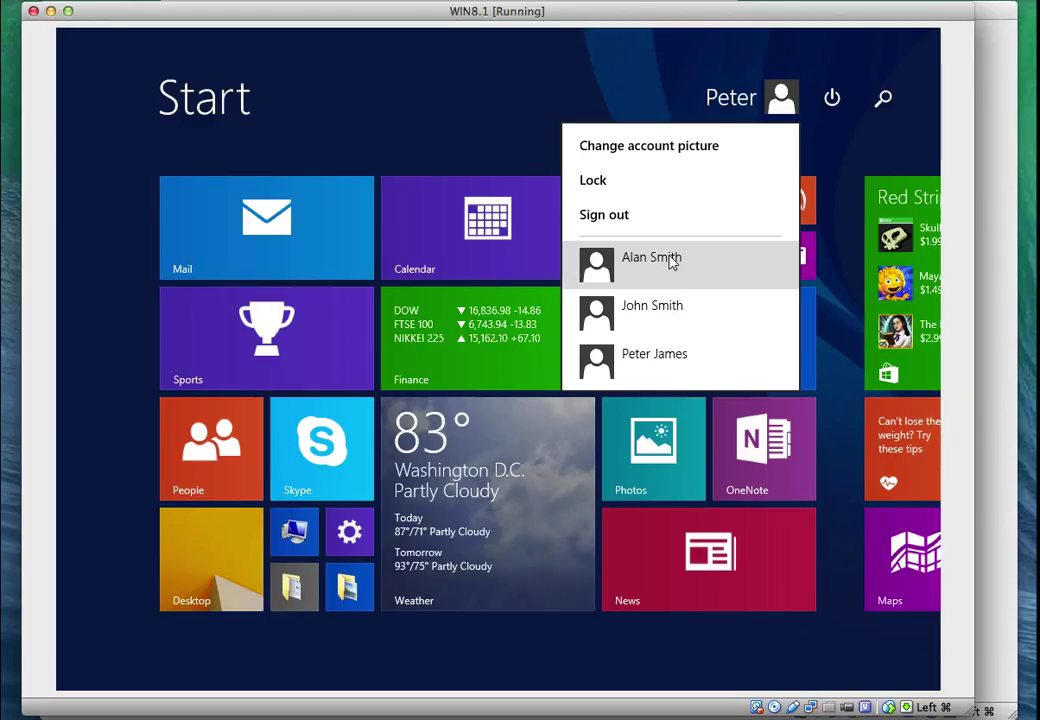
{"action": "left_click", "coordinate": [996, 208]}
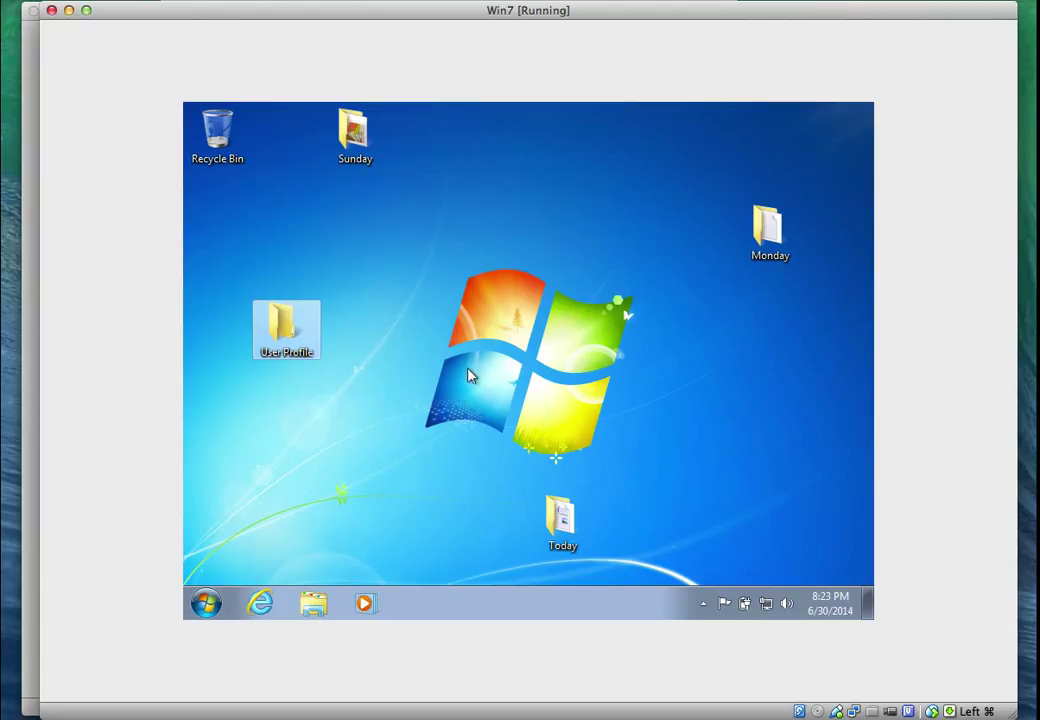
Search the Windows 7 Start menu for 'Windows Ex' to find Windows Easy Transfer.
{"action": "left_click", "coordinate": [203, 604]}
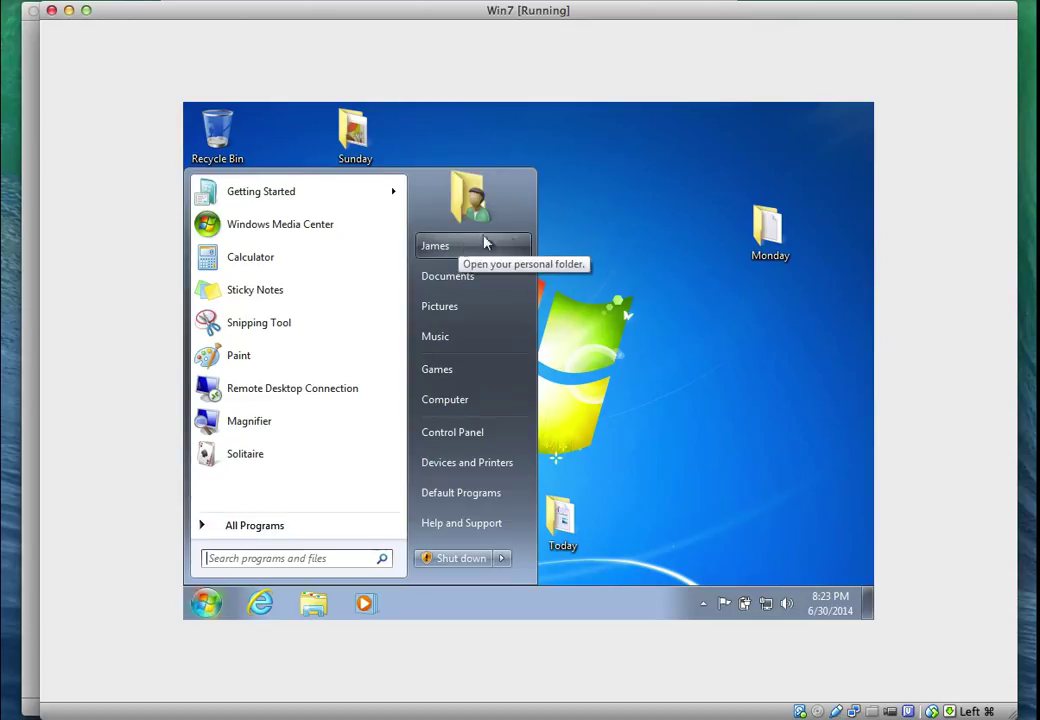
{"action": "left_click", "coordinate": [688, 318]}
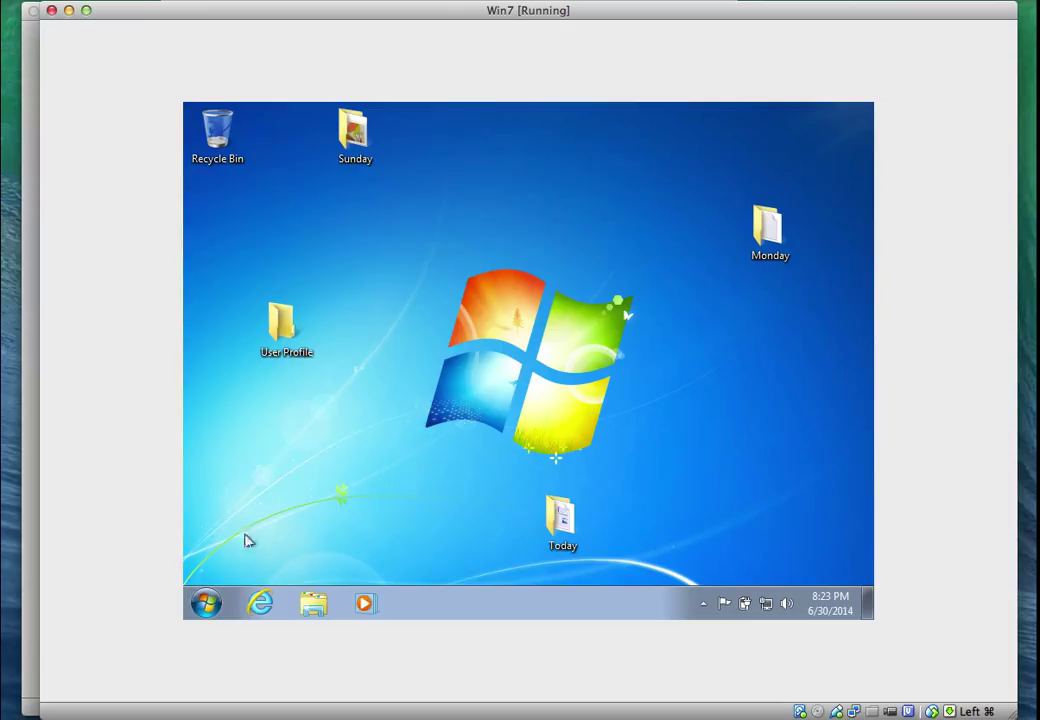
{"action": "left_click", "coordinate": [215, 602]}
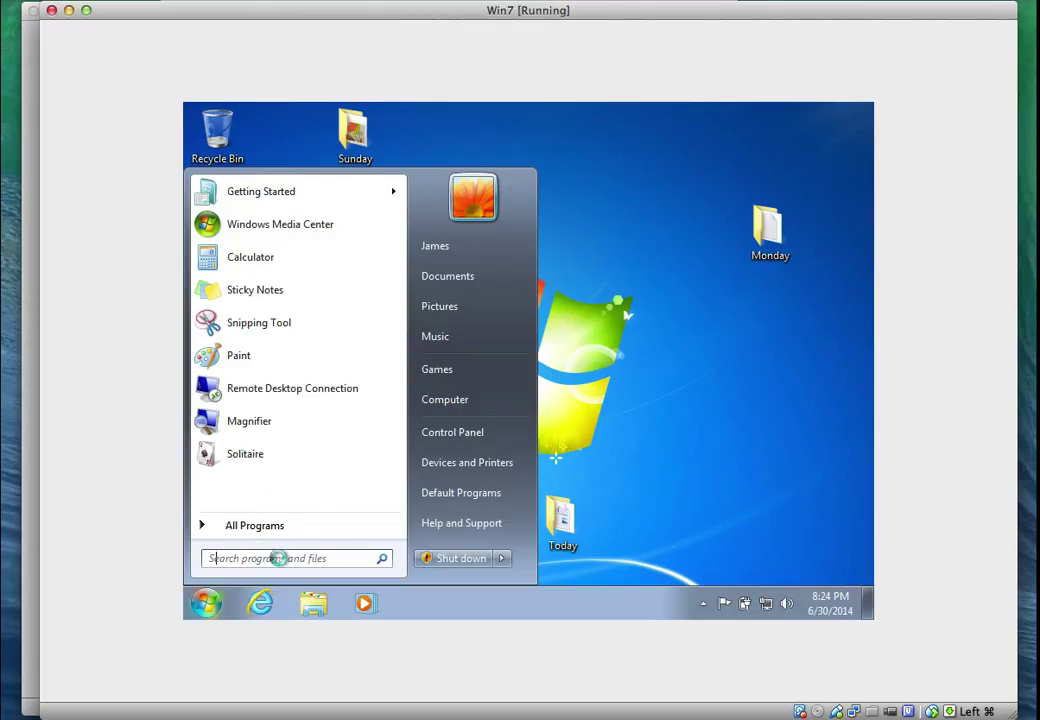
{"action": "type", "text": "Windows"}
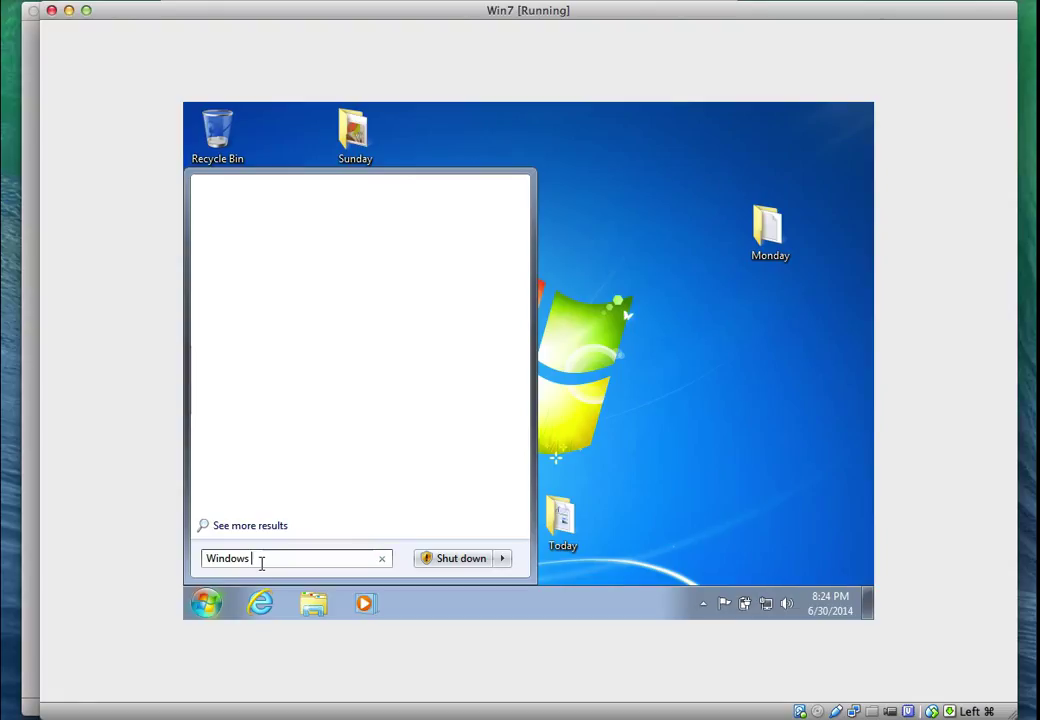
{"action": "type", "text": " Ex"}
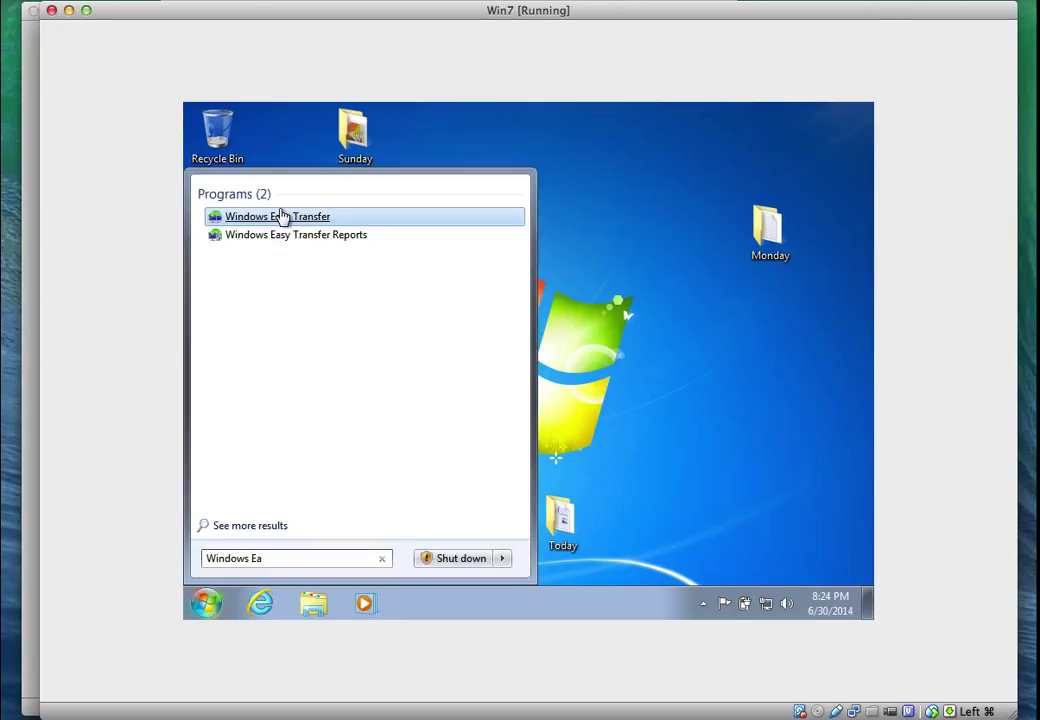
Try launching Windows Easy Transfer and dismiss its standard-account error.
{"action": "left_click", "coordinate": [283, 217]}
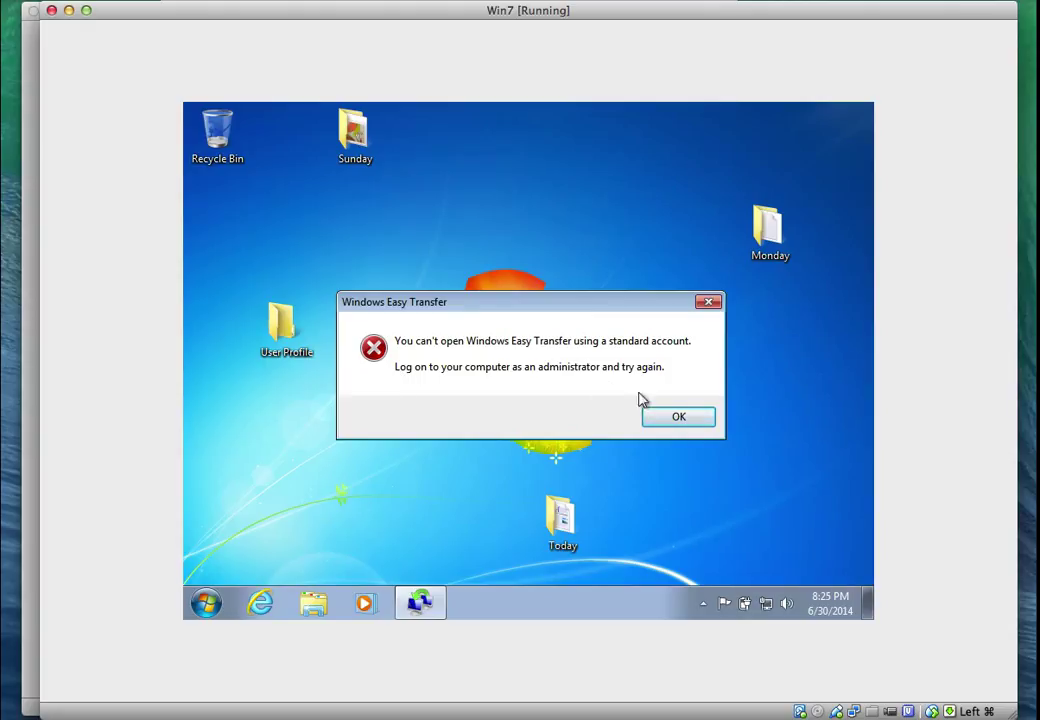
{"action": "left_click", "coordinate": [668, 420]}
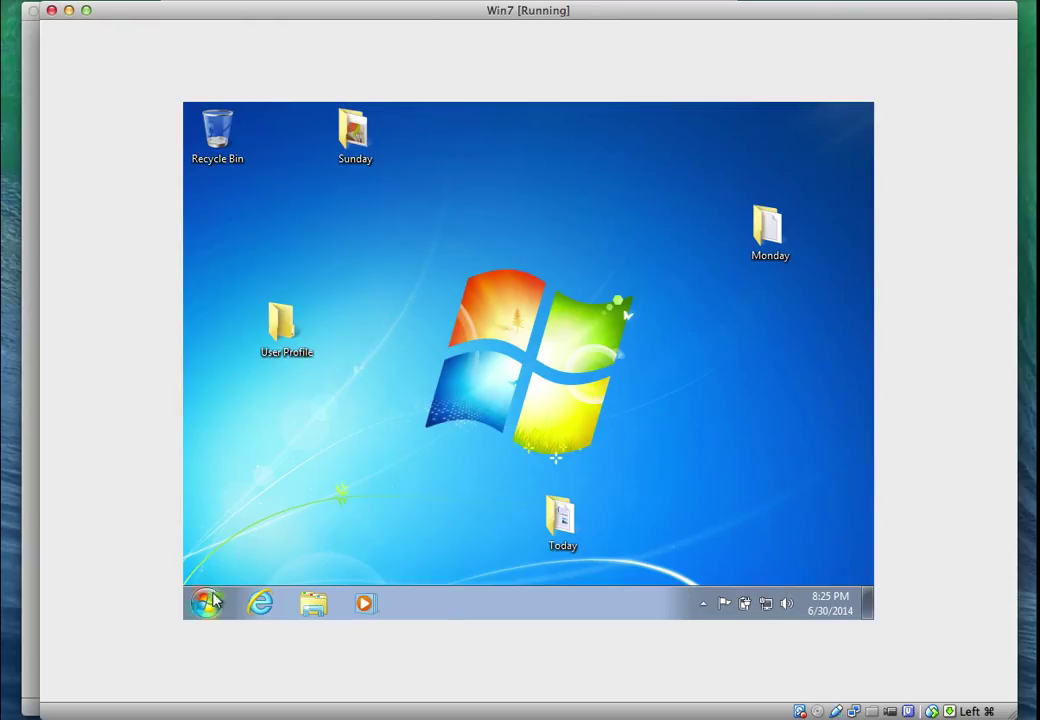
{"action": "left_click", "coordinate": [206, 603]}
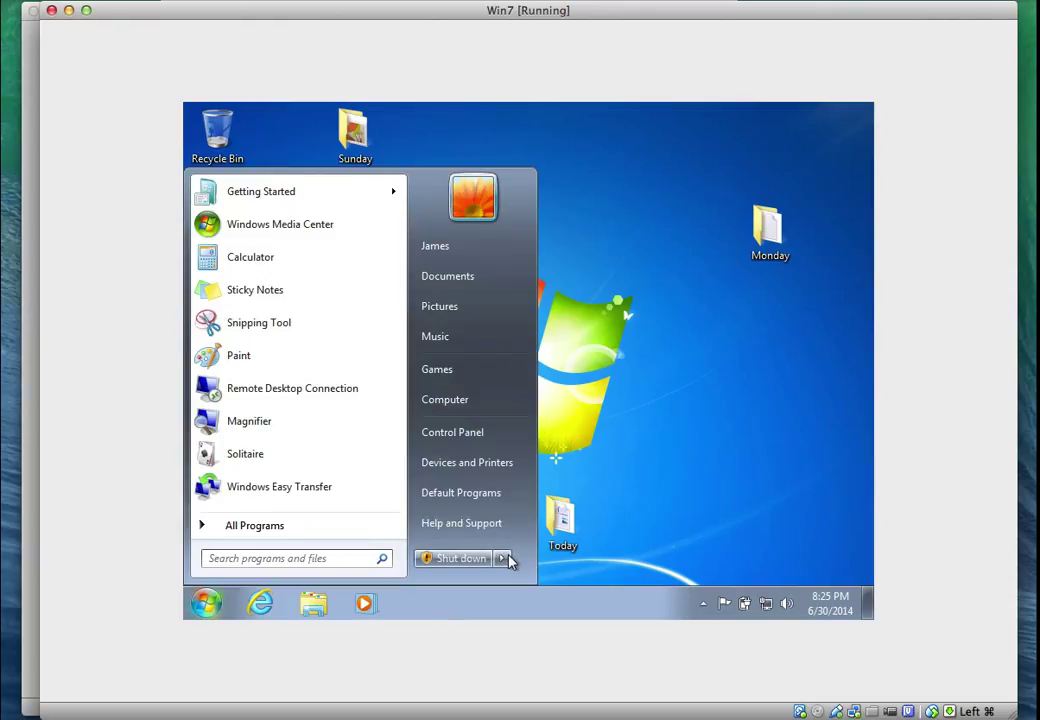
{"action": "left_click", "coordinate": [506, 558]}
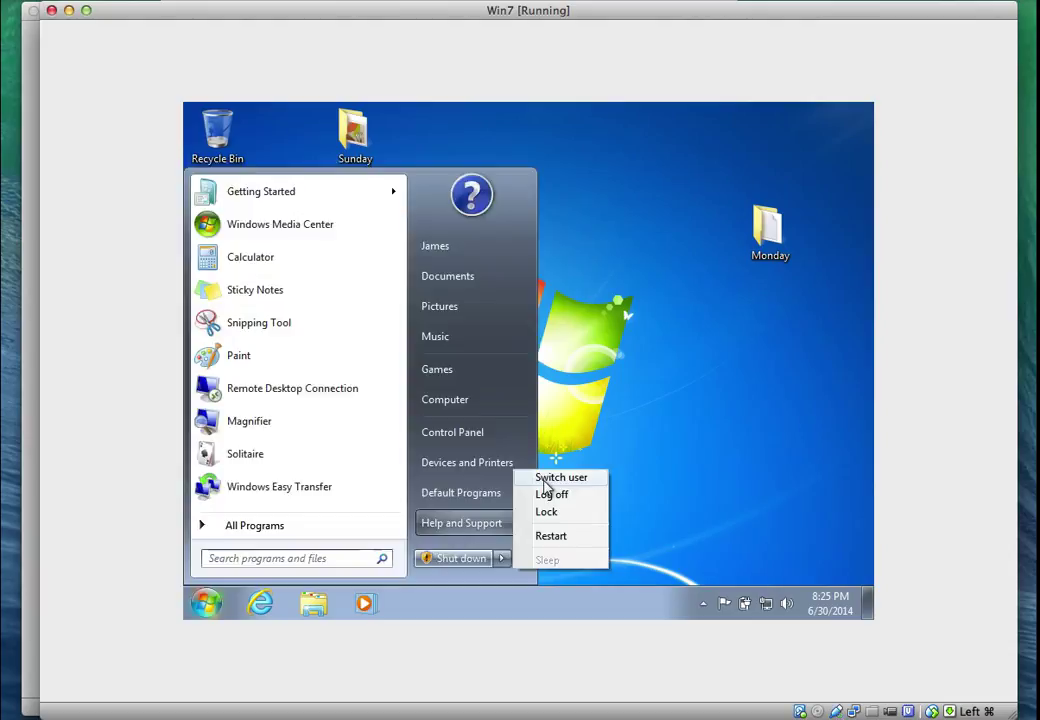
{"action": "left_click", "coordinate": [627, 439]}
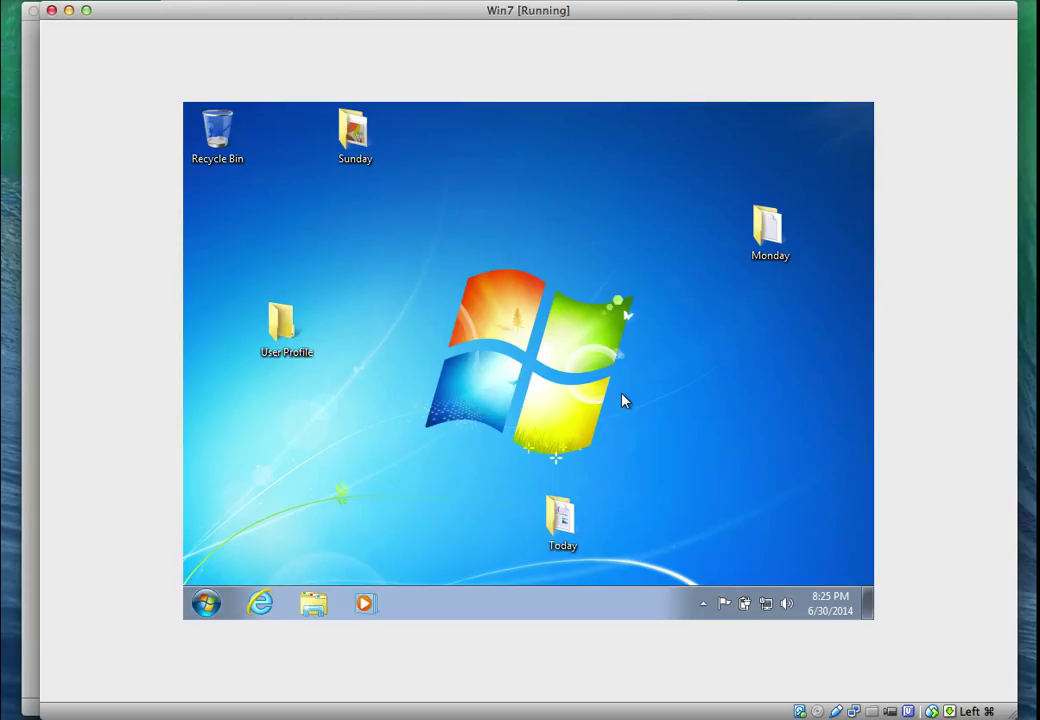
{"action": "left_click", "coordinate": [690, 0]}
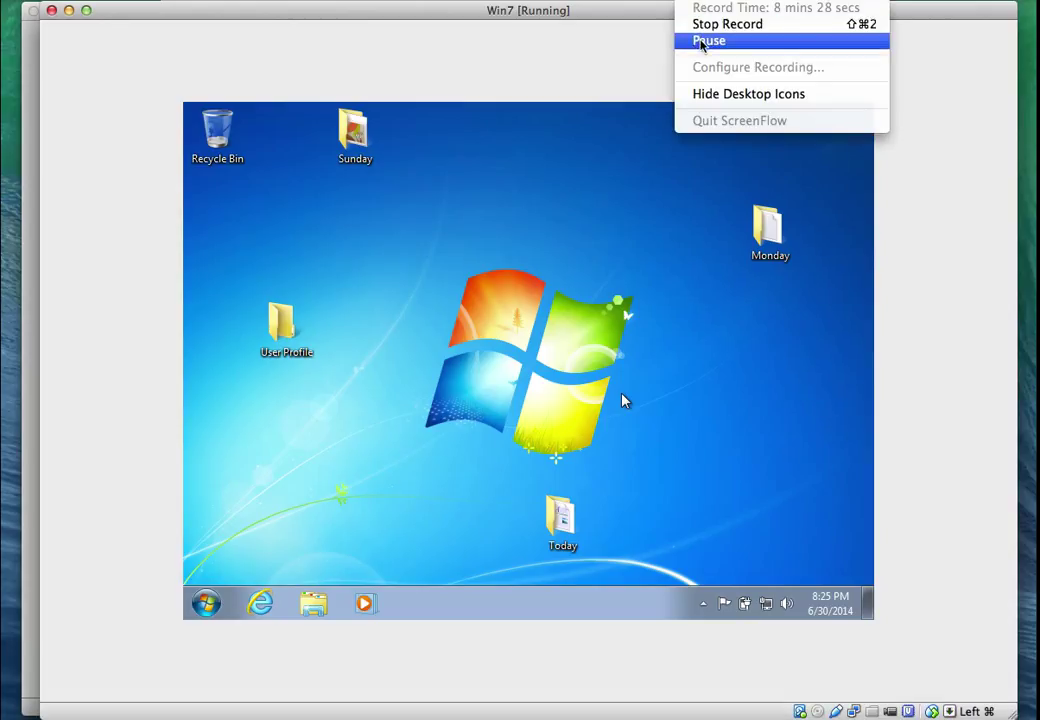
{"action": "left_click", "coordinate": [709, 40]}
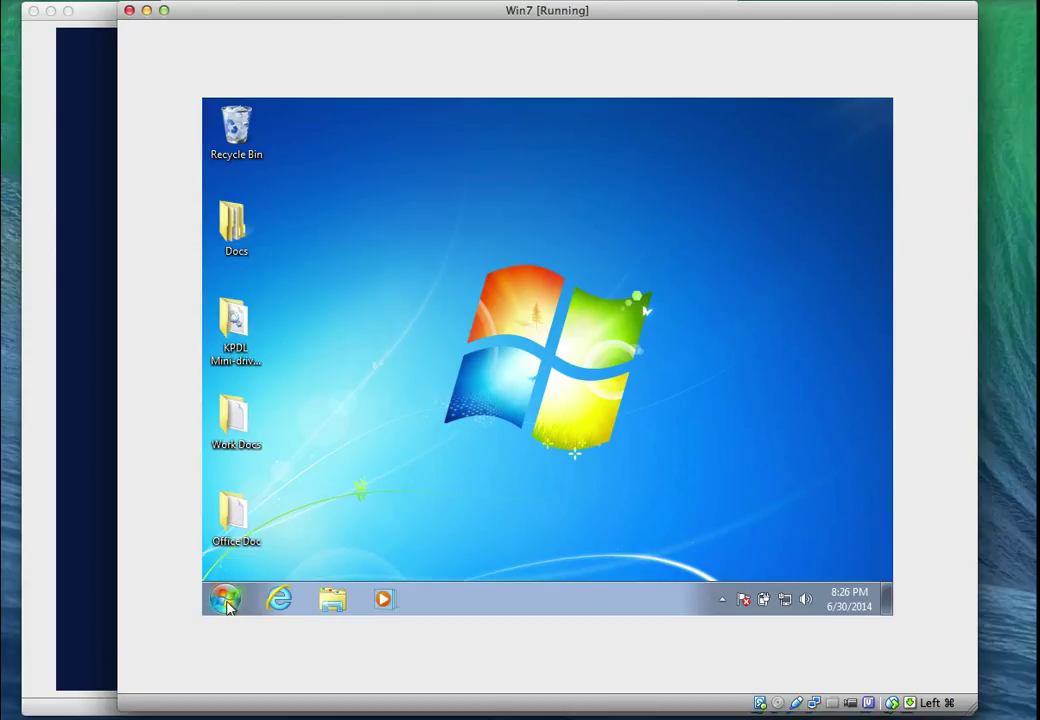
Search the Start menu for 'easy' and launch Windows Easy Transfer.
{"action": "left_click", "coordinate": [226, 600]}
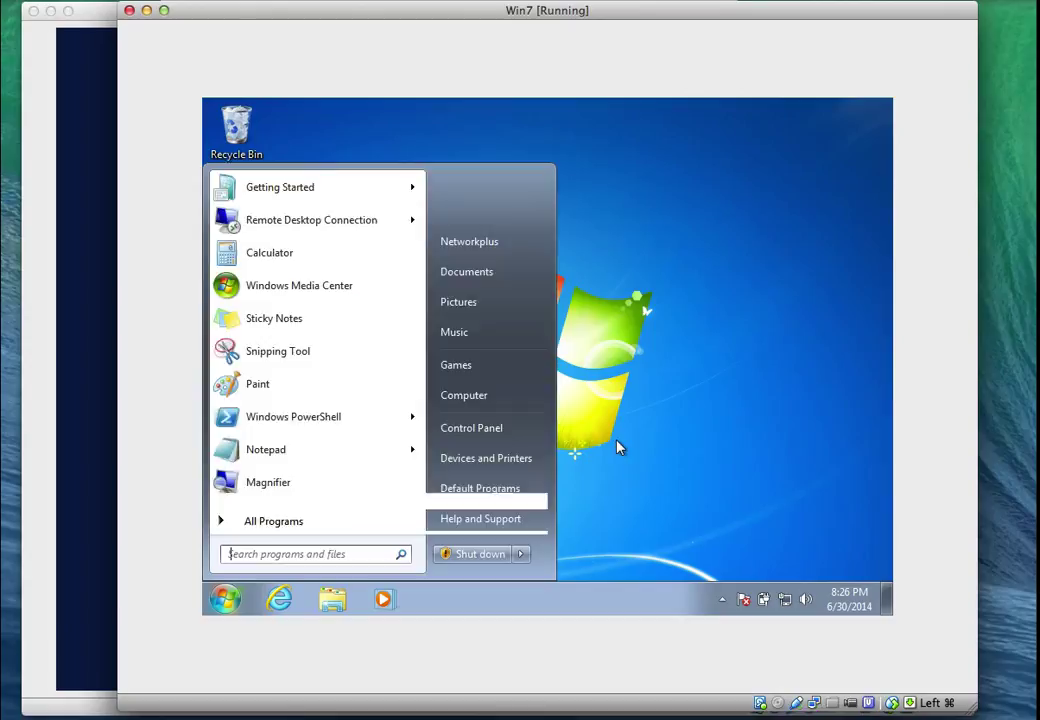
{"action": "type", "text": "easy"}
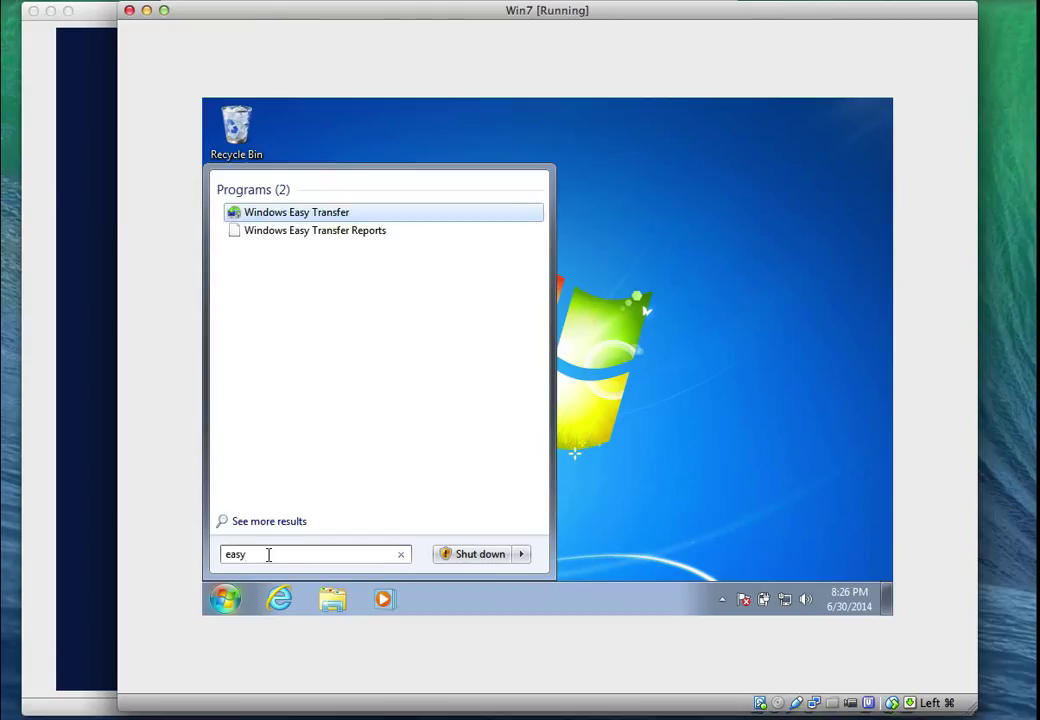
{"action": "left_click", "coordinate": [288, 213]}
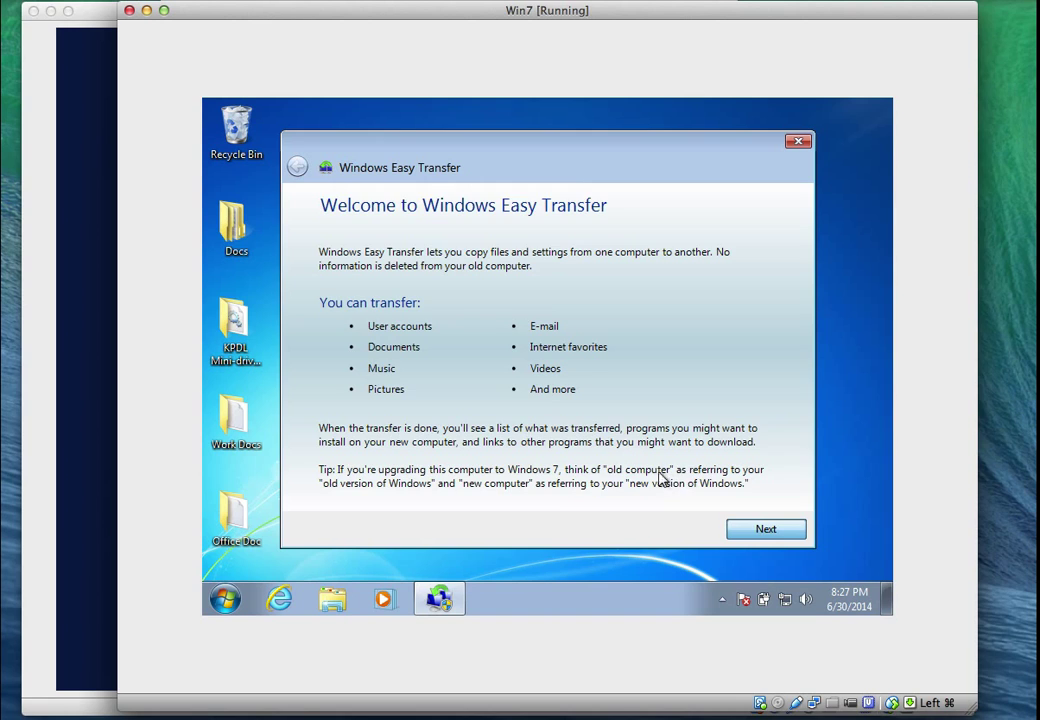
Move past the welcome page and select 'An external hard disk or USB flash drive'.
{"action": "key", "text": "Return"}
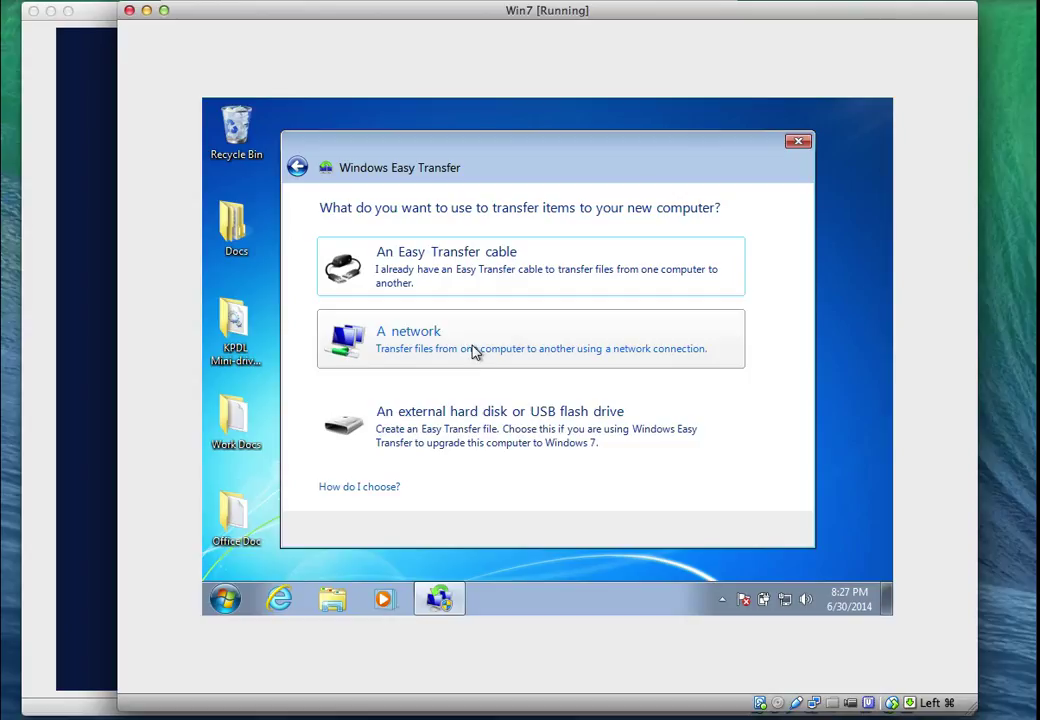
{"action": "left_click", "coordinate": [469, 437]}
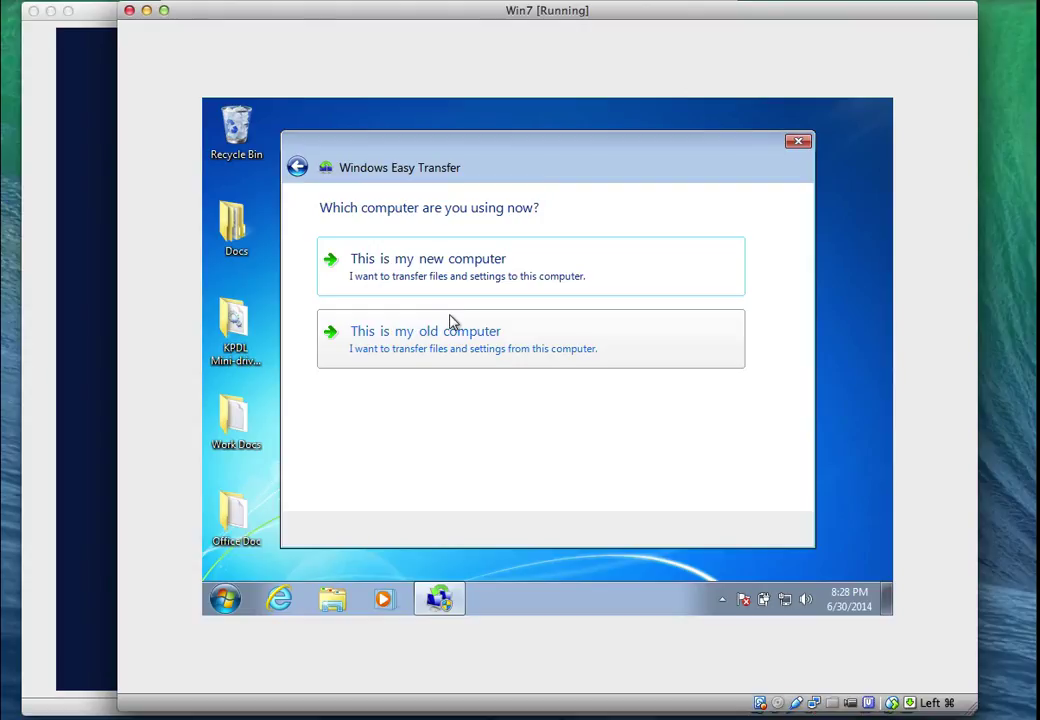
Choose 'This is my old computer' so Easy Transfer scans what can be transferred.
{"action": "left_click", "coordinate": [444, 357]}
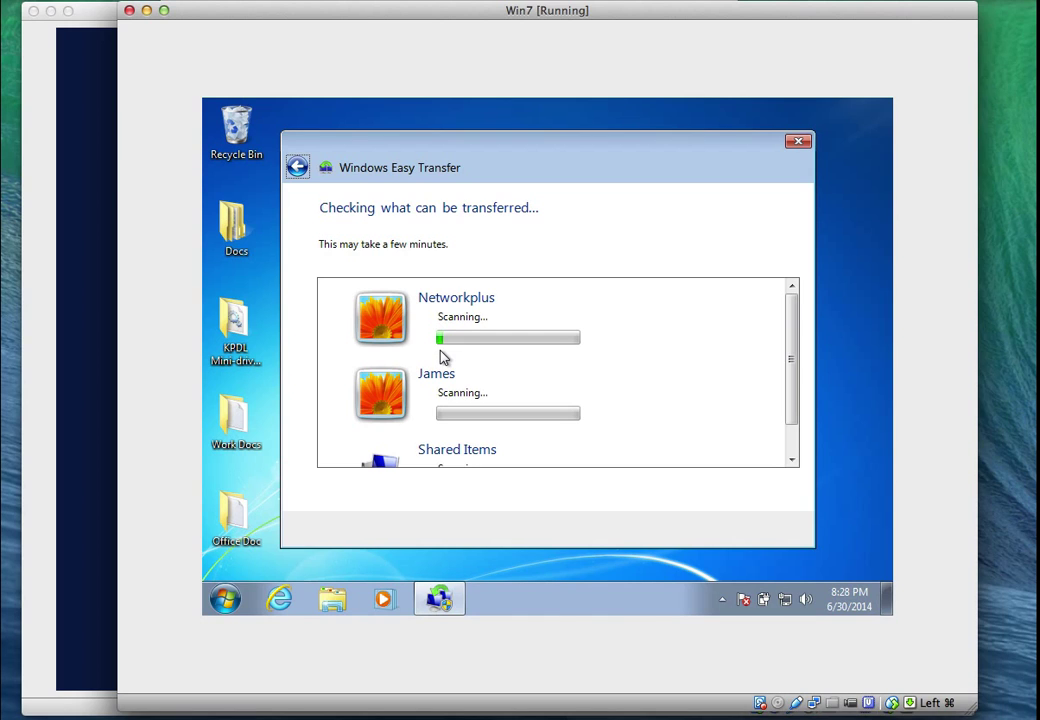
{"action": "left_click_drag", "start_coordinate": [787, 323], "coordinate": [793, 367]}
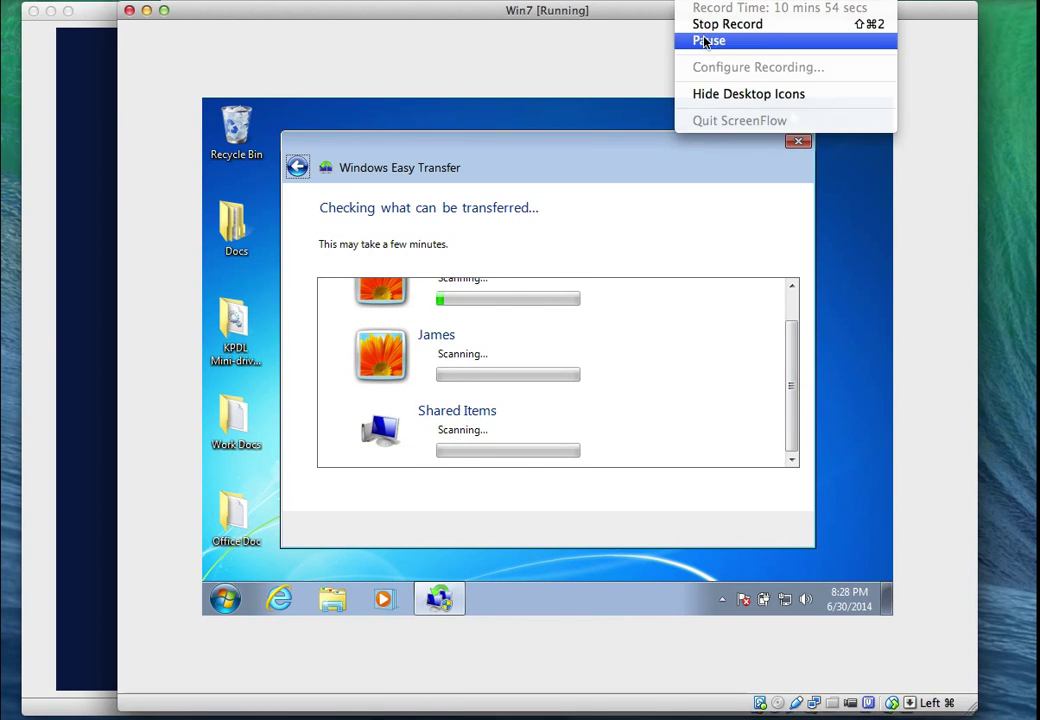
{"action": "left_click", "coordinate": [703, 102]}
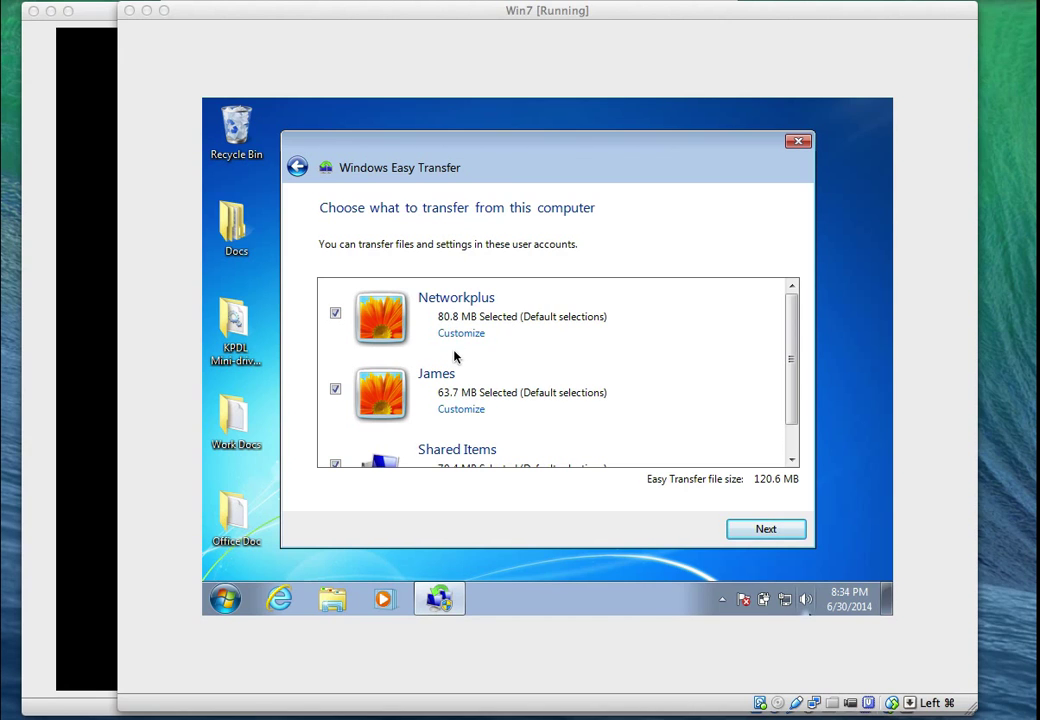
Exclude the Networkplus account and Shared Items from the transfer.
{"action": "left_click_drag", "start_coordinate": [789, 345], "coordinate": [790, 378]}
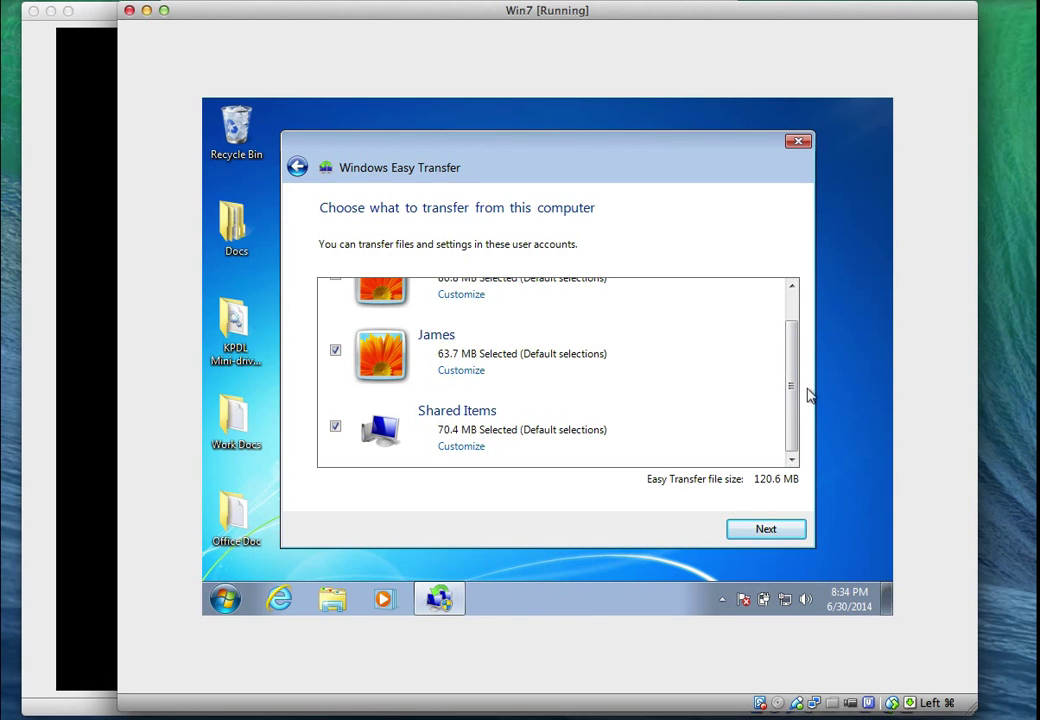
{"action": "left_click_drag", "start_coordinate": [786, 404], "coordinate": [789, 337]}
{"action": "left_click", "coordinate": [336, 313]}
{"action": "left_click_drag", "start_coordinate": [792, 362], "coordinate": [794, 418]}
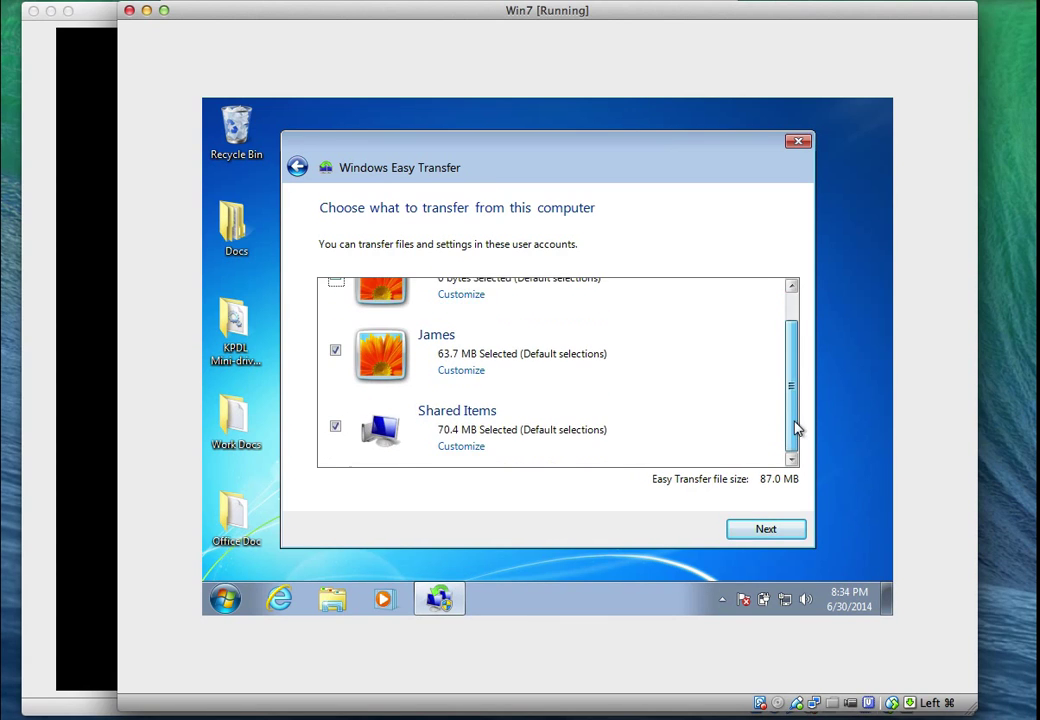
{"action": "left_click", "coordinate": [336, 427]}
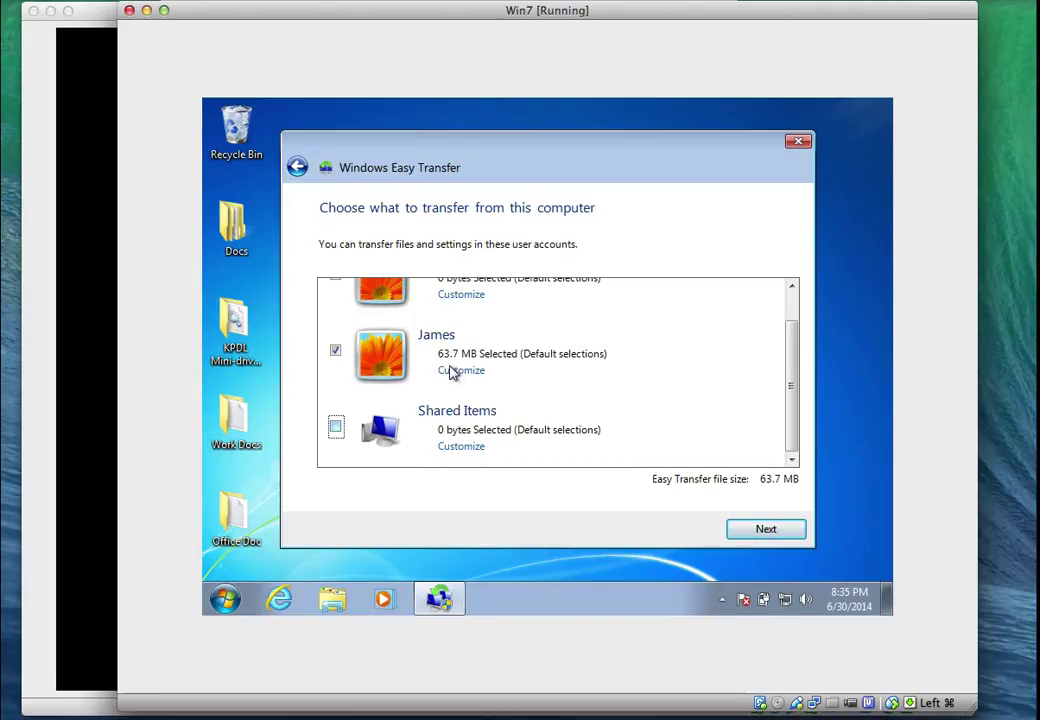
Exclude Videos from the remaining account's items for a 38.7 MB selection, then continue.
{"action": "left_click", "coordinate": [469, 375]}
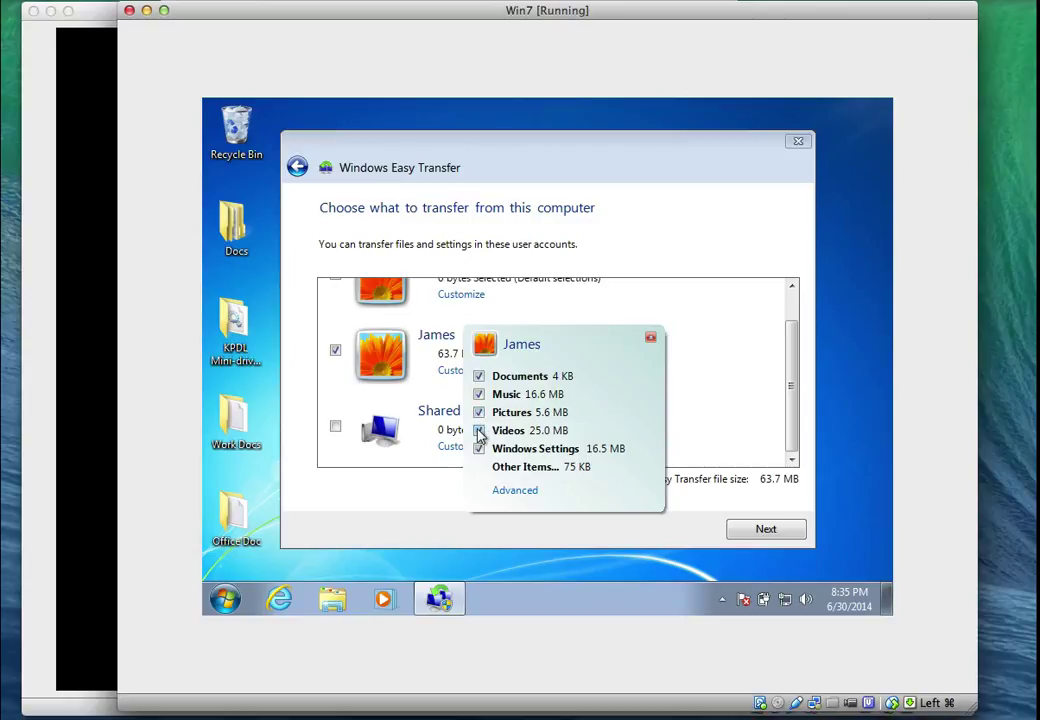
{"action": "left_click", "coordinate": [479, 431]}
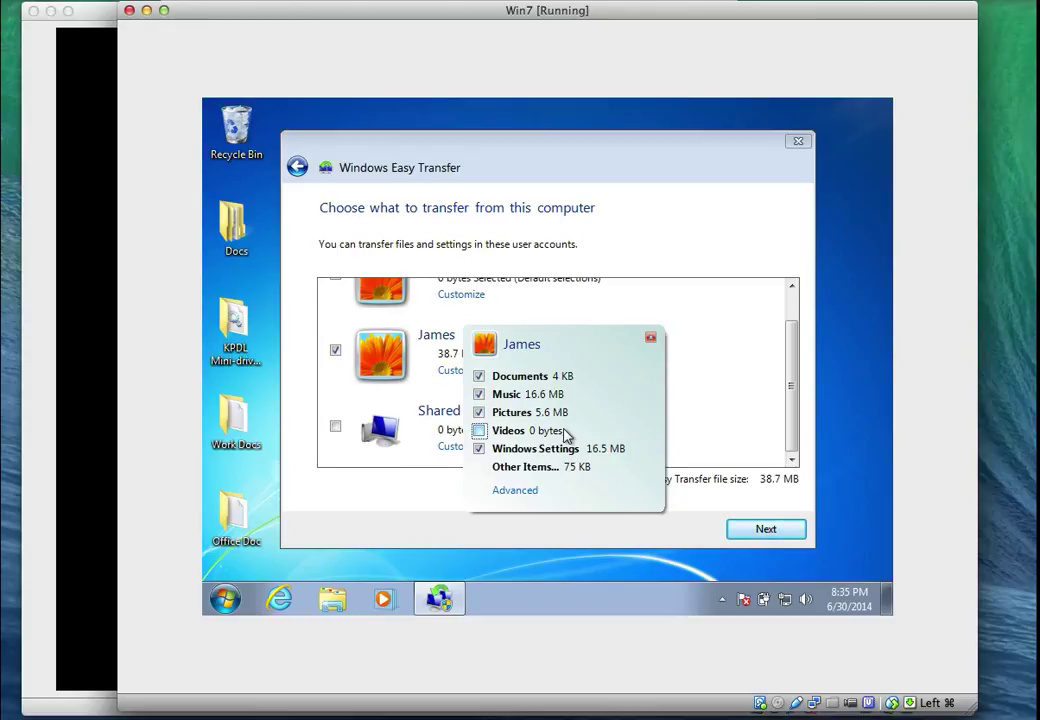
{"action": "left_click", "coordinate": [651, 341]}
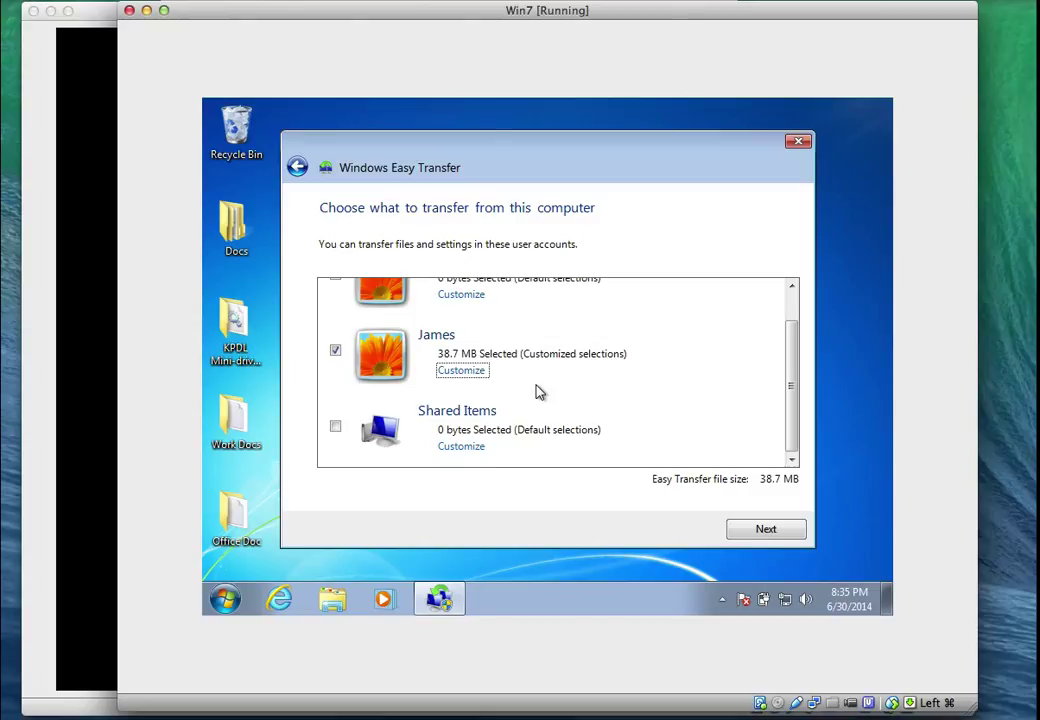
{"action": "left_click", "coordinate": [735, 529]}
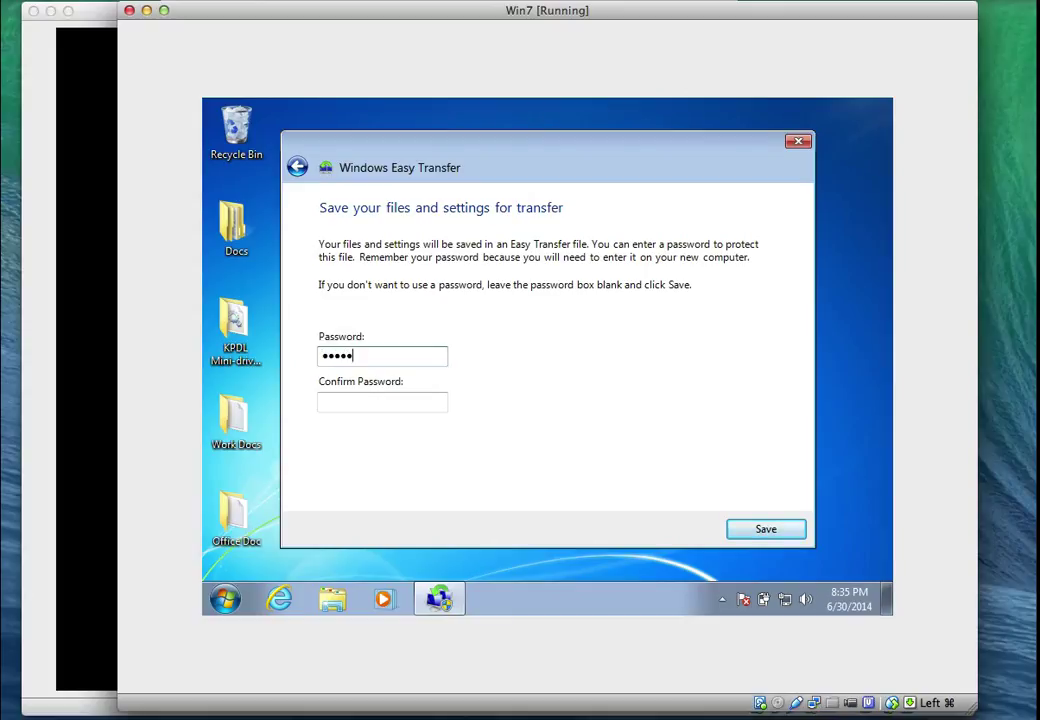
Enter and confirm the transfer file's password, then save to open the file-save dialog.
{"action": "left_click", "coordinate": [382, 402]}
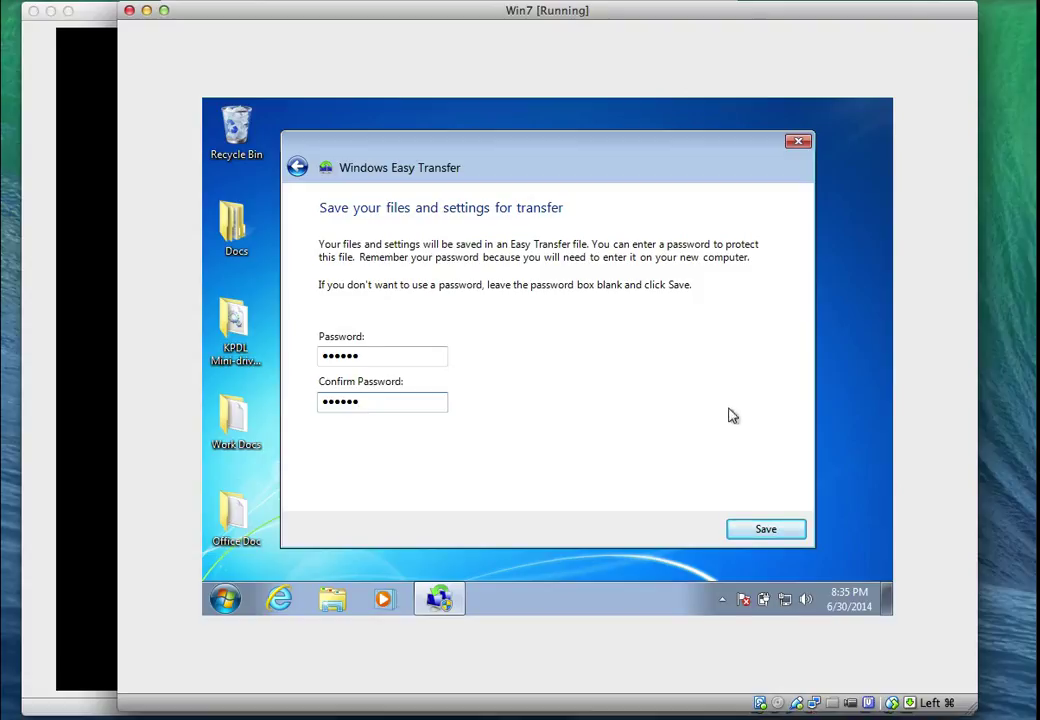
{"action": "left_click", "coordinate": [769, 531]}
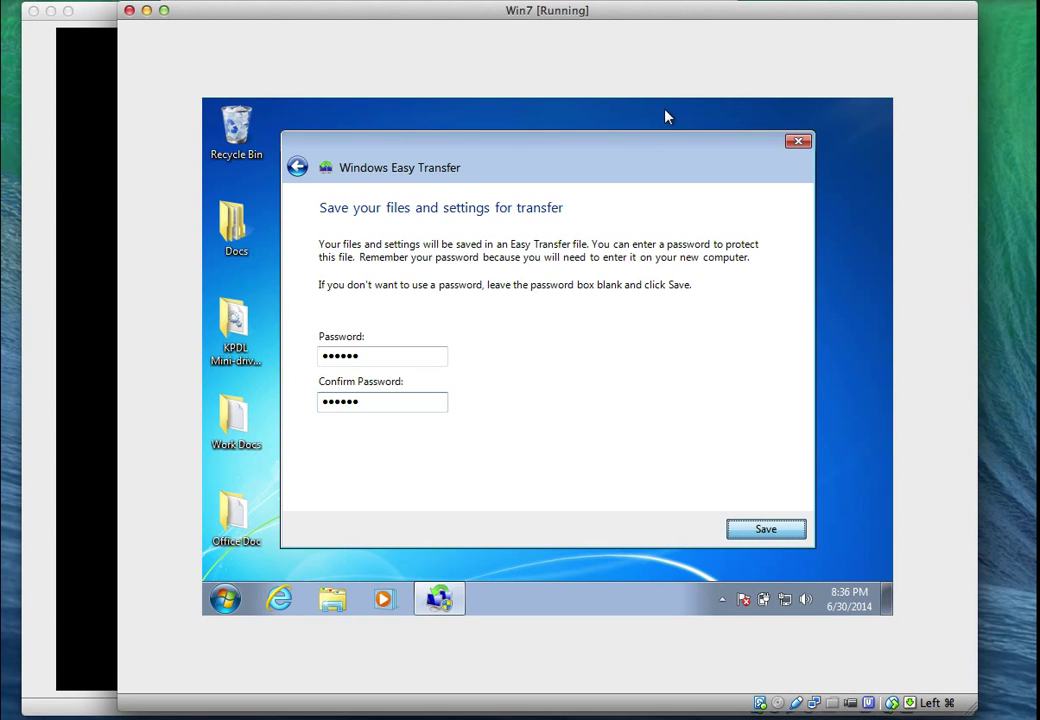
{"action": "left_click", "coordinate": [713, 2]}
Save the transfer file to NETWORKPLUS-PC's Users > account > Desktop > User Profile folder.
{"action": "left_click", "coordinate": [709, 40]}
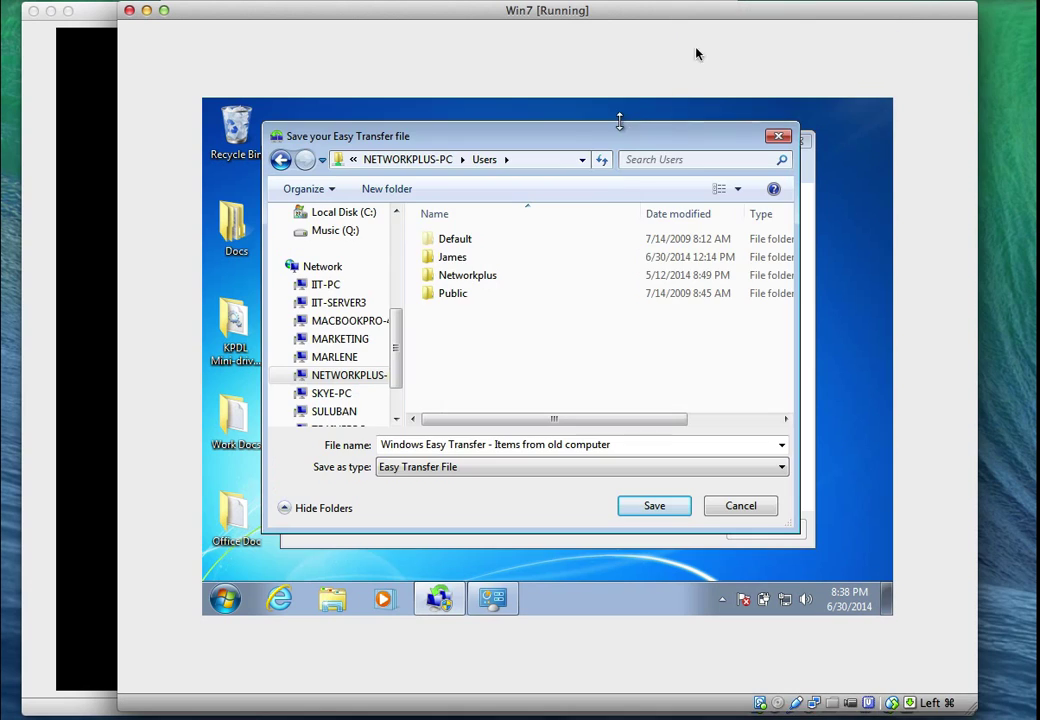
{"action": "left_click", "coordinate": [364, 377]}
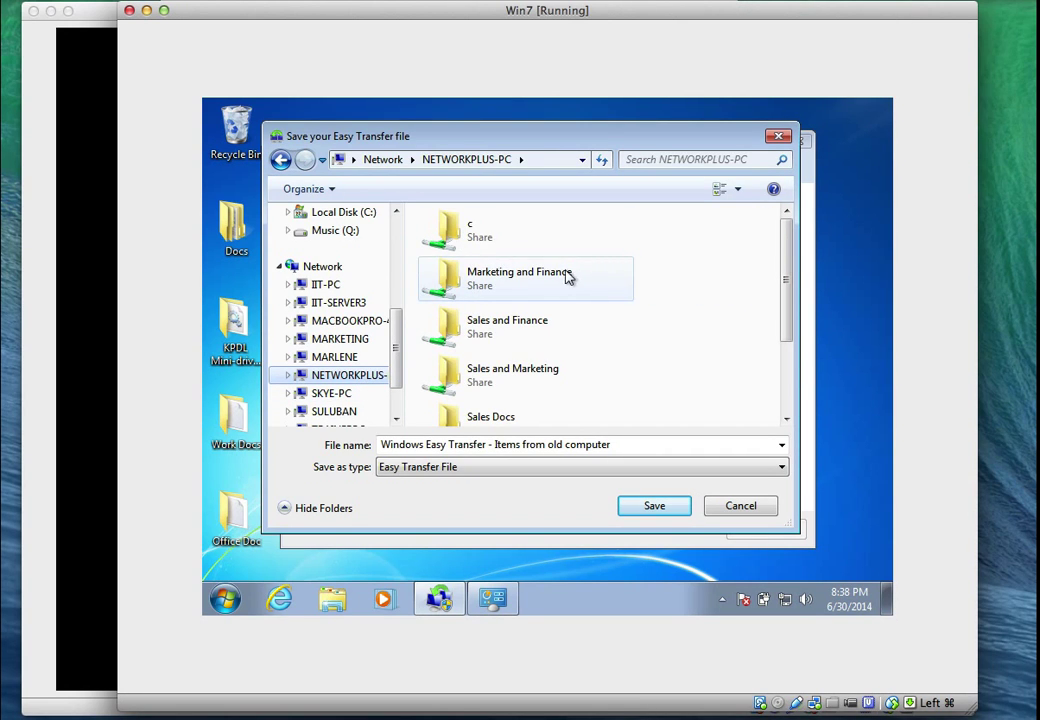
{"action": "left_click_drag", "start_coordinate": [780, 313], "coordinate": [780, 378]}
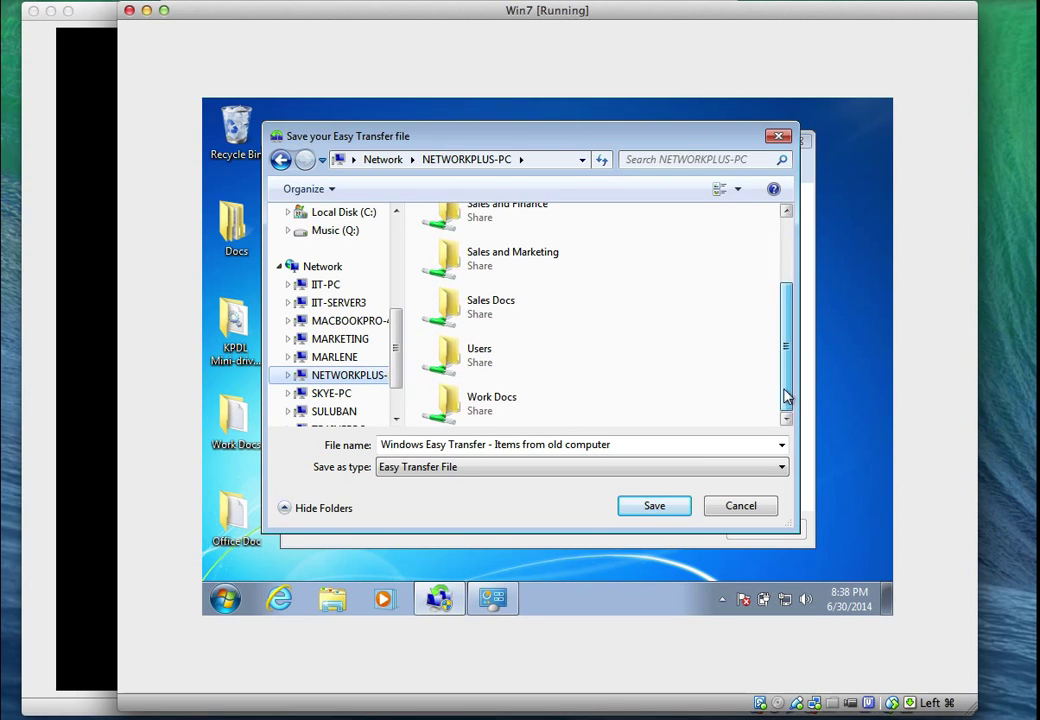
{"action": "left_click", "coordinate": [480, 367]}
{"action": "left_click", "coordinate": [480, 367]}
{"action": "double_click", "coordinate": [478, 260]}
{"action": "double_click", "coordinate": [479, 276]}
{"action": "double_click", "coordinate": [476, 296]}
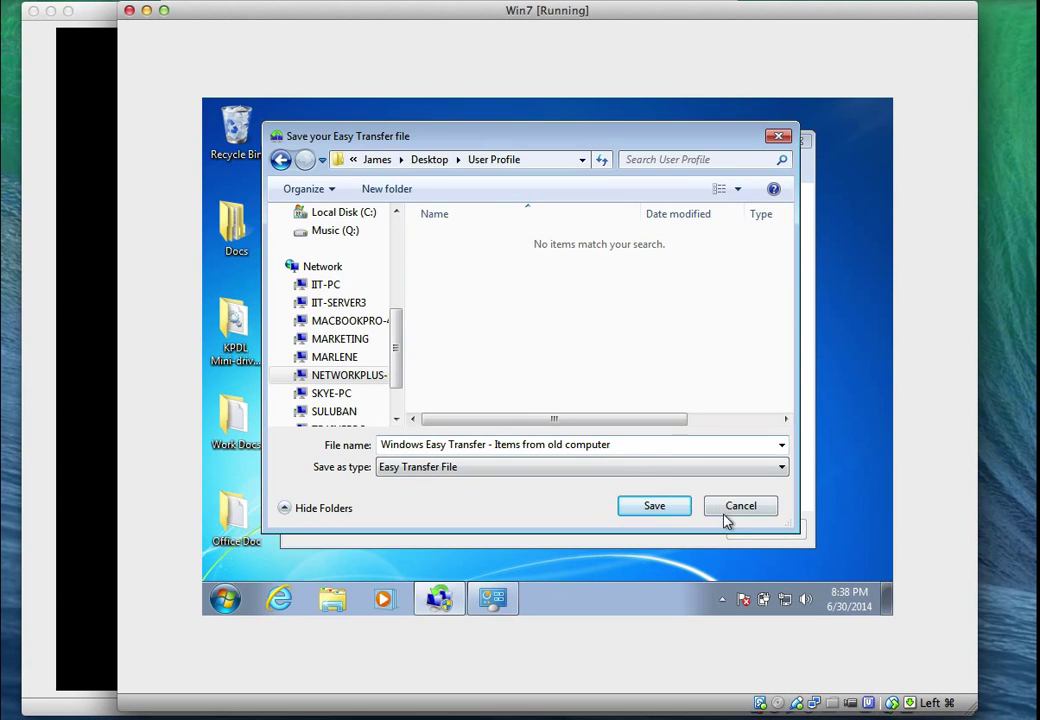
{"action": "left_click", "coordinate": [675, 518]}
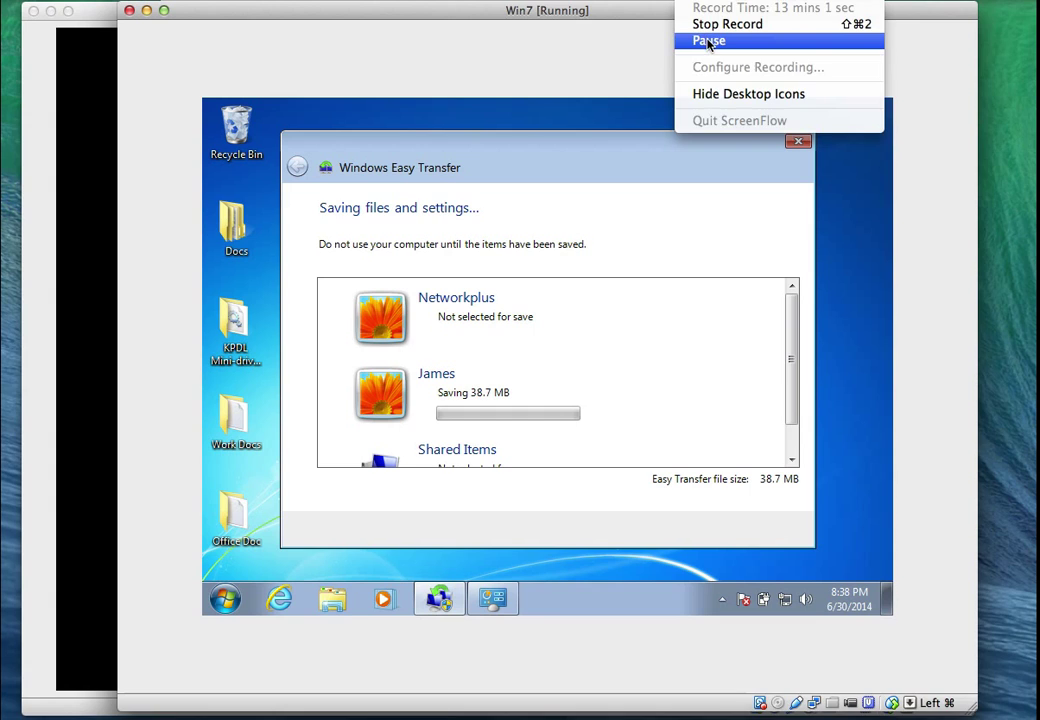
After the .MIG file finishes saving, advance past the summary and completion pages and close Easy Transfer.
{"action": "left_click", "coordinate": [706, 39]}
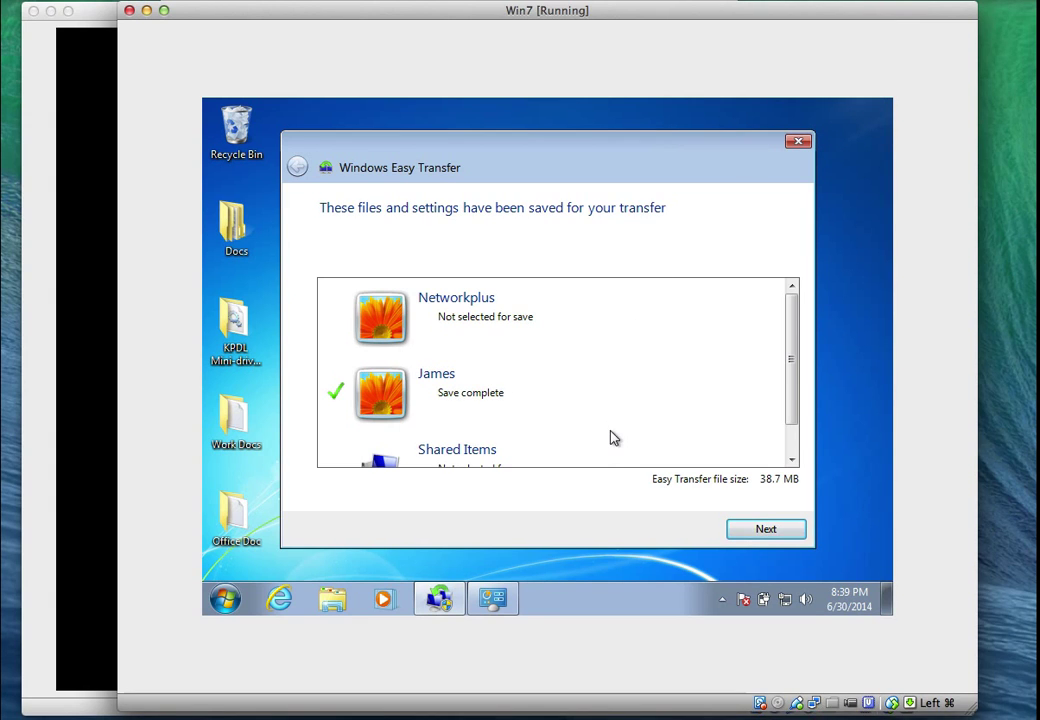
{"action": "left_click", "coordinate": [752, 533]}
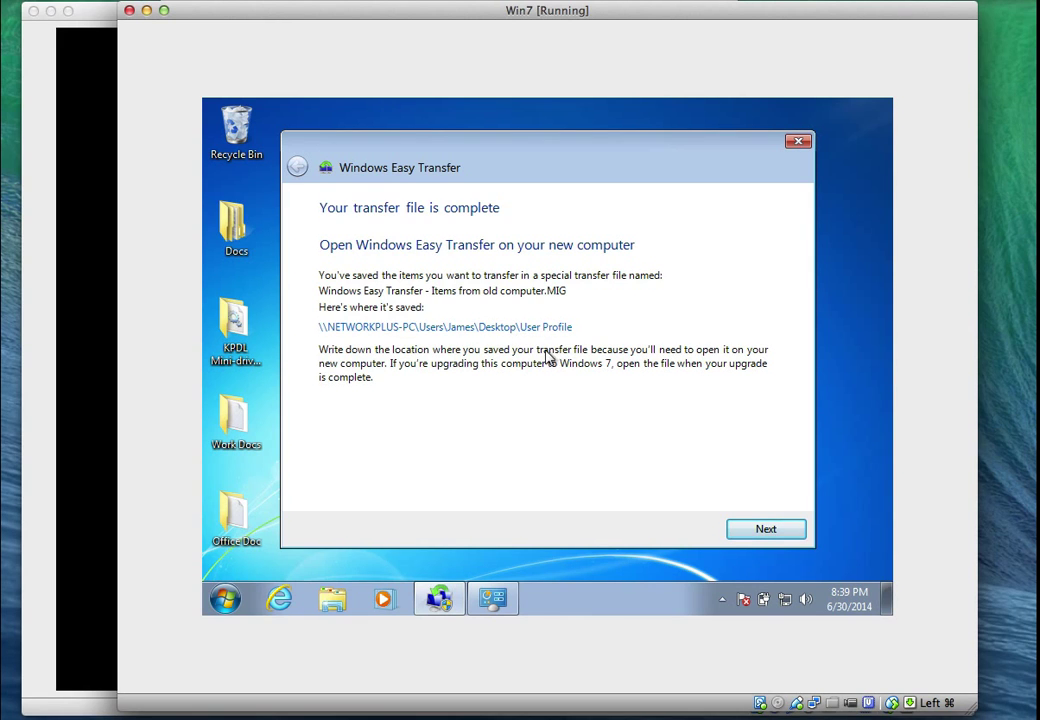
{"action": "left_click", "coordinate": [757, 533]}
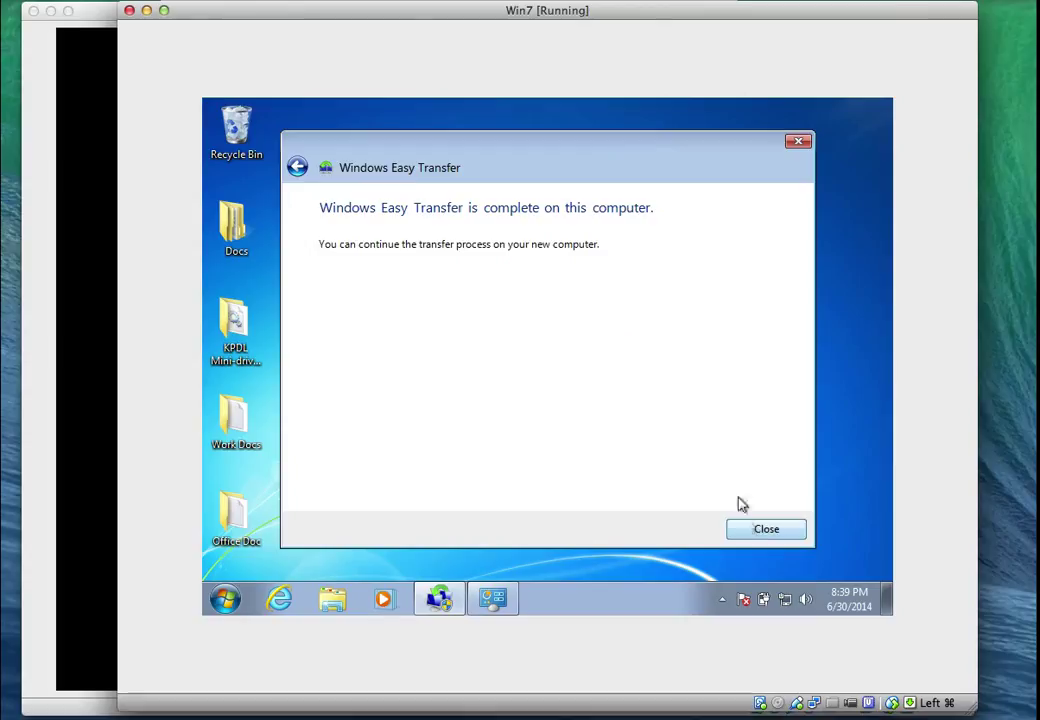
{"action": "left_click", "coordinate": [760, 531]}
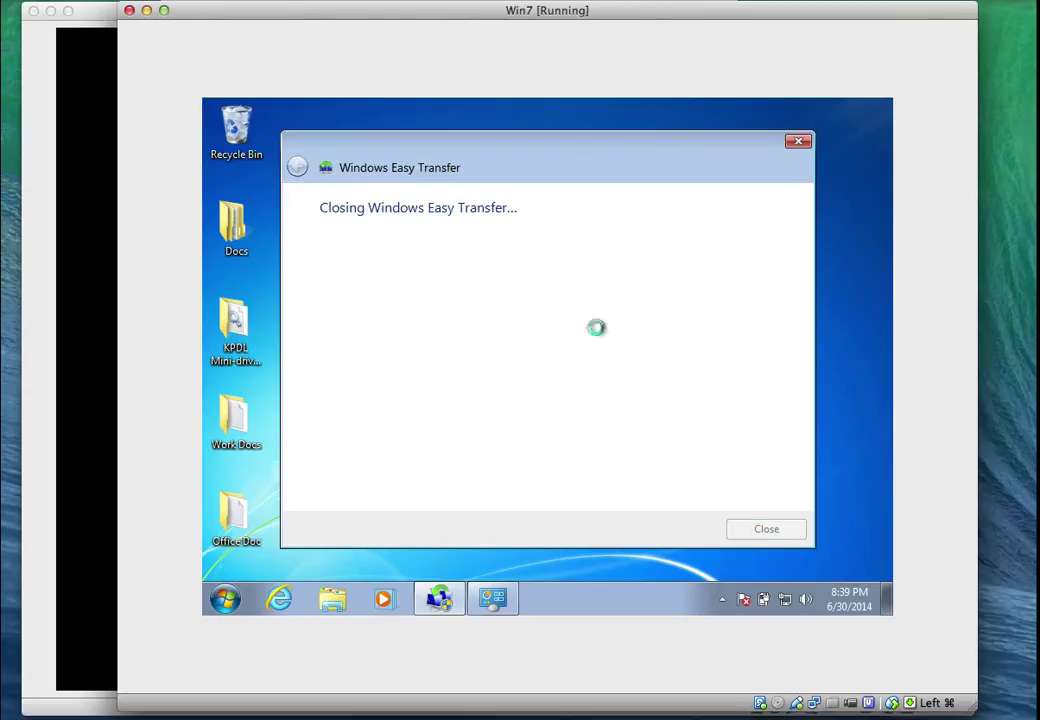
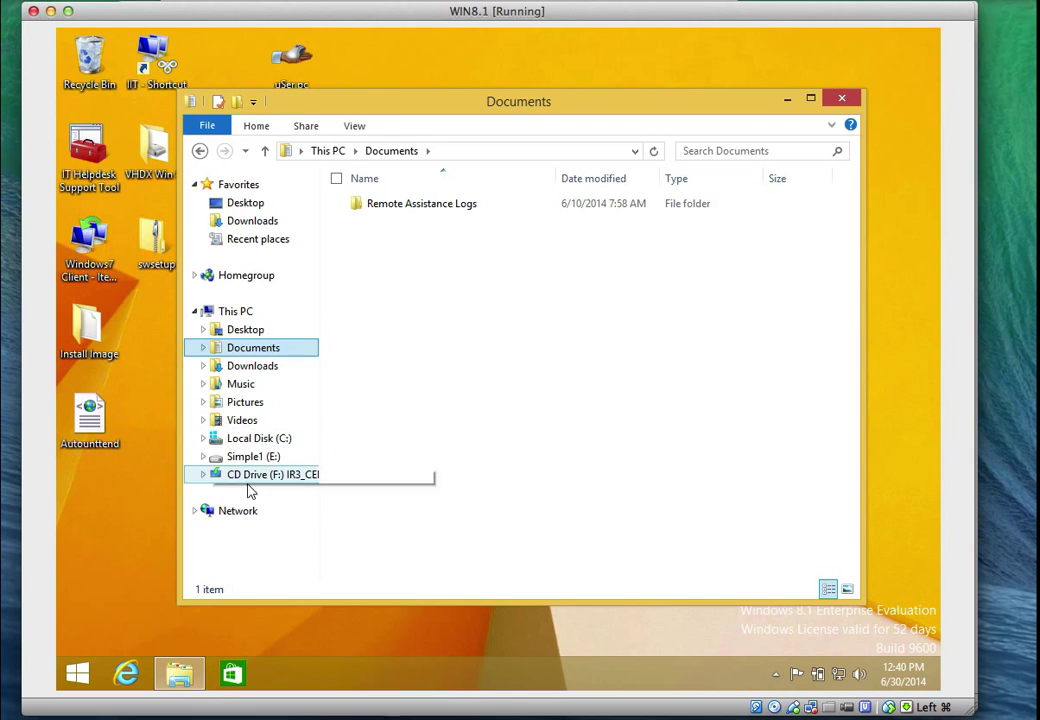
Sign in to NETWORKPLUS-PC from Network with the network user name and password.
{"action": "left_click", "coordinate": [243, 512]}
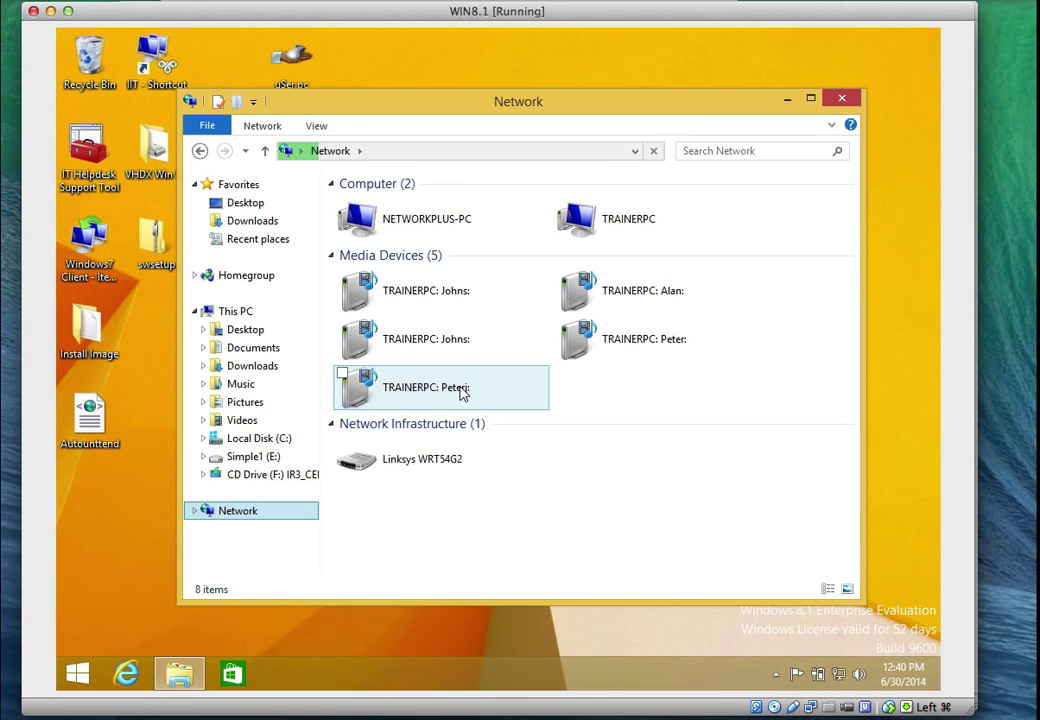
{"action": "left_click", "coordinate": [447, 218]}
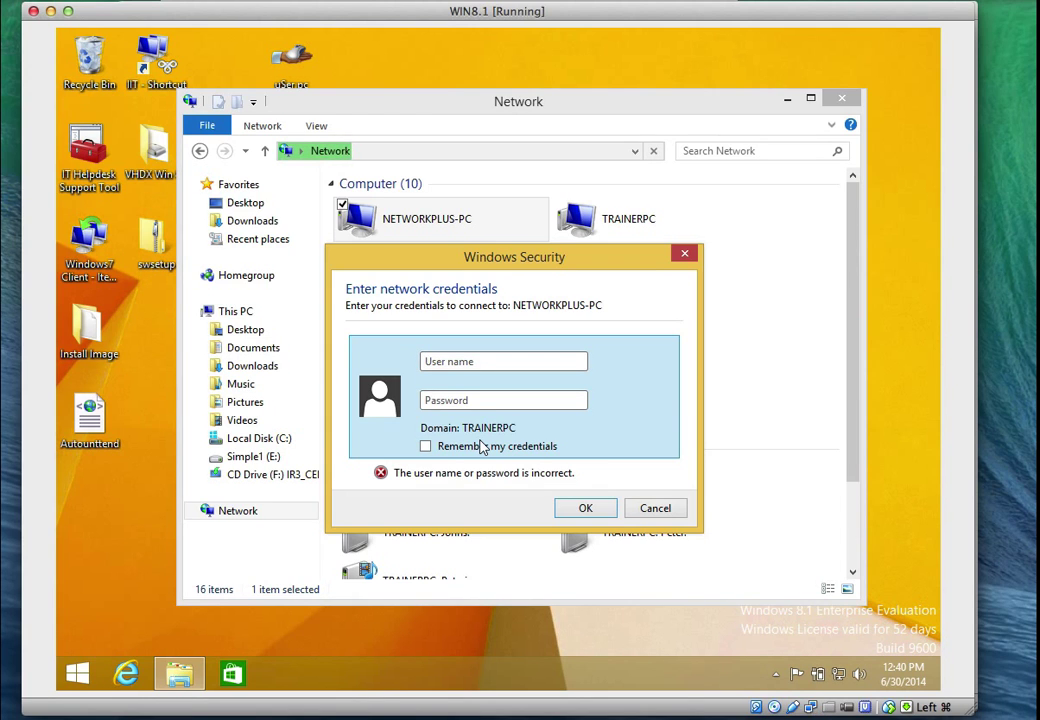
{"action": "type", "text": "ne"}
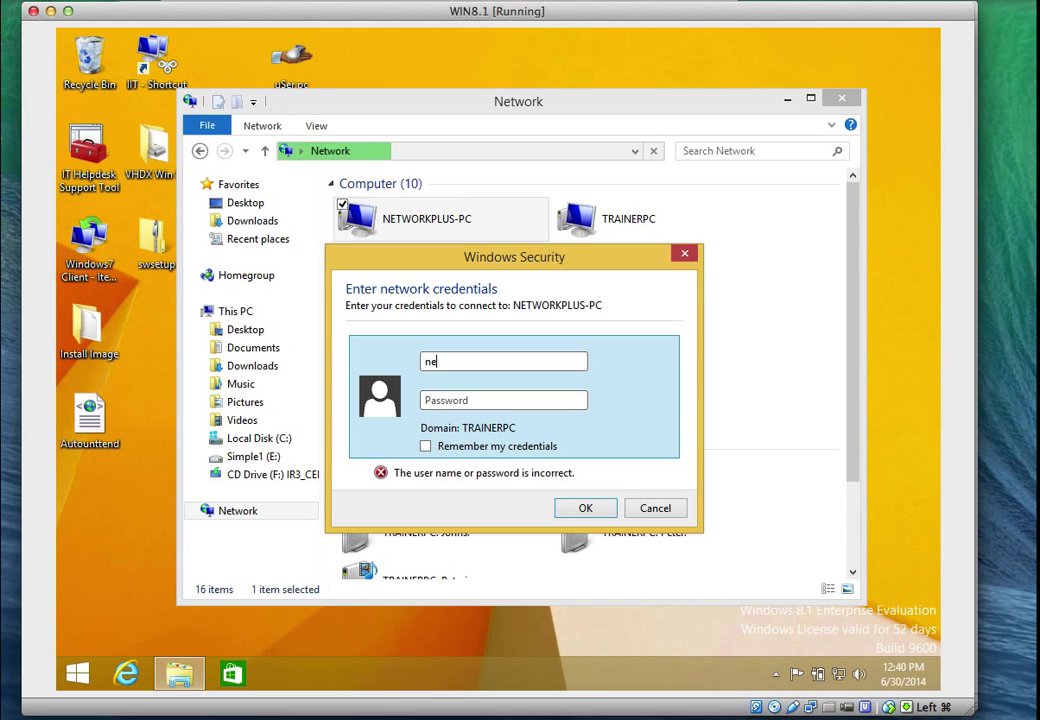
{"action": "type", "text": "tworkplus"}
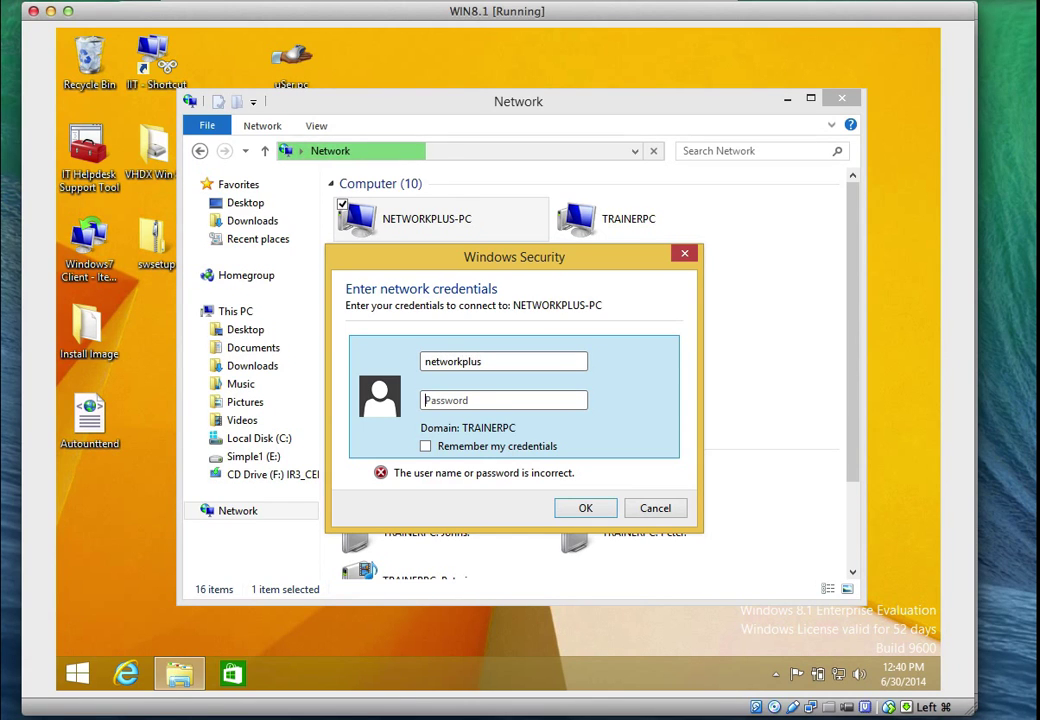
{"action": "type", "text": "••••••"}
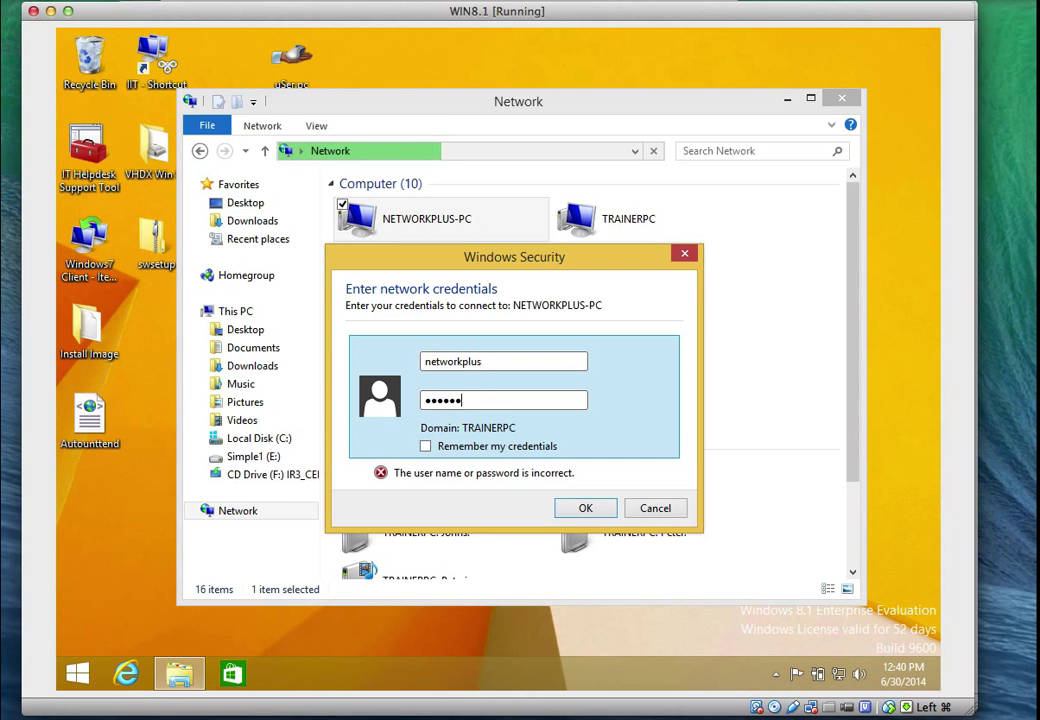
{"action": "key", "text": "Return"}
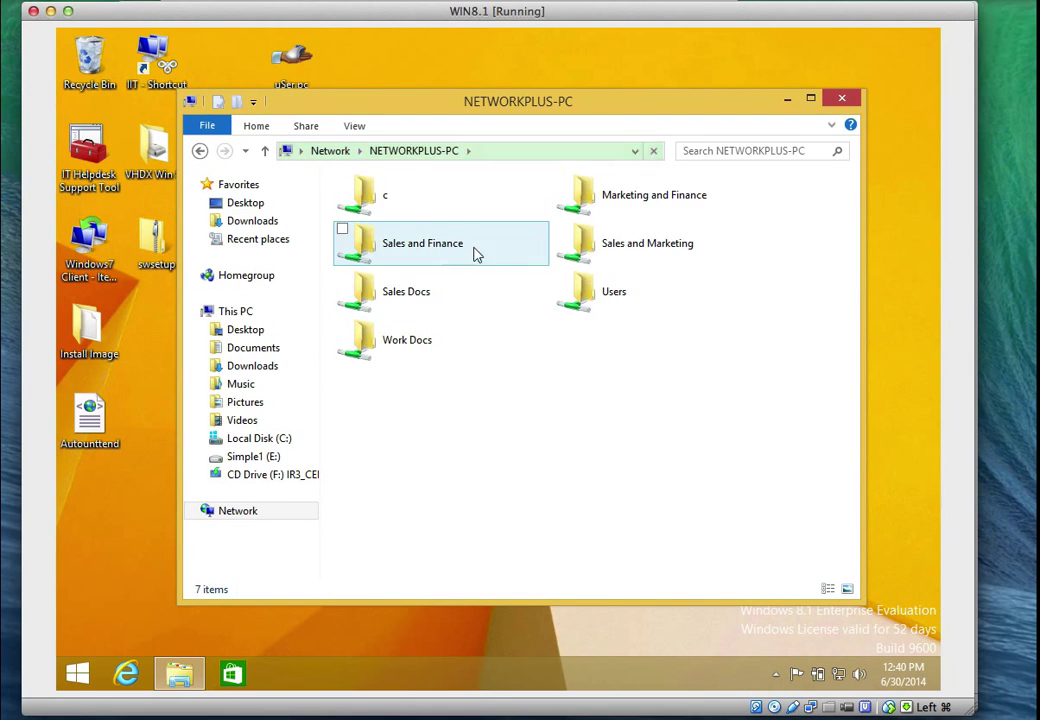
Browse the Users share to the old user's Desktop > User Profile folder.
{"action": "double_click", "coordinate": [610, 297]}
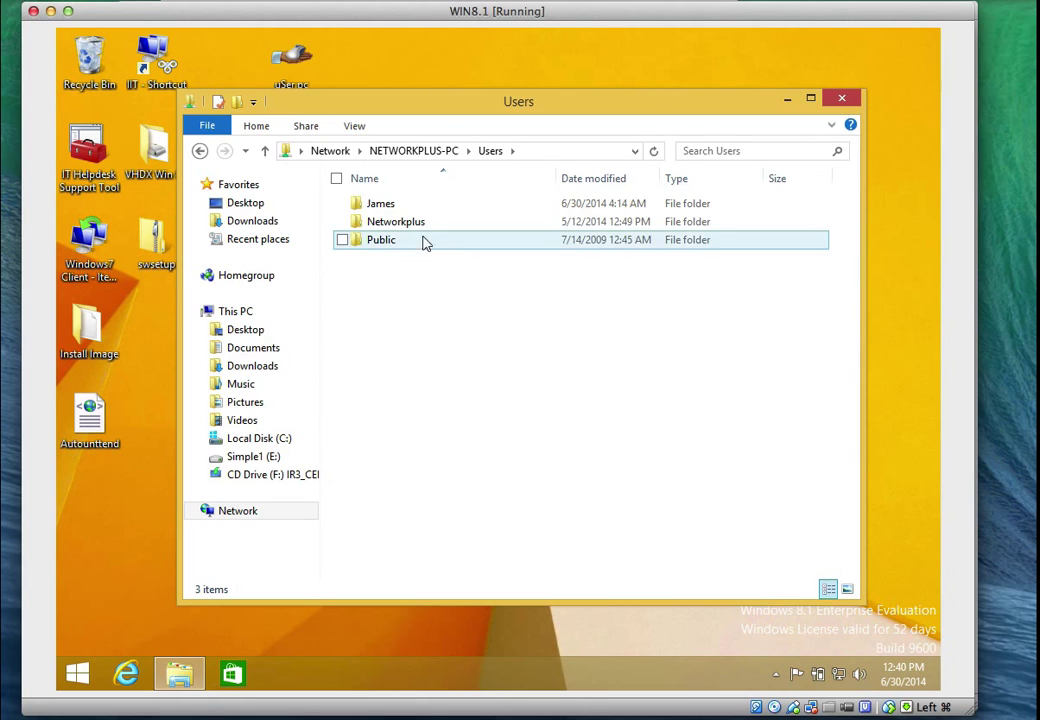
{"action": "double_click", "coordinate": [390, 207]}
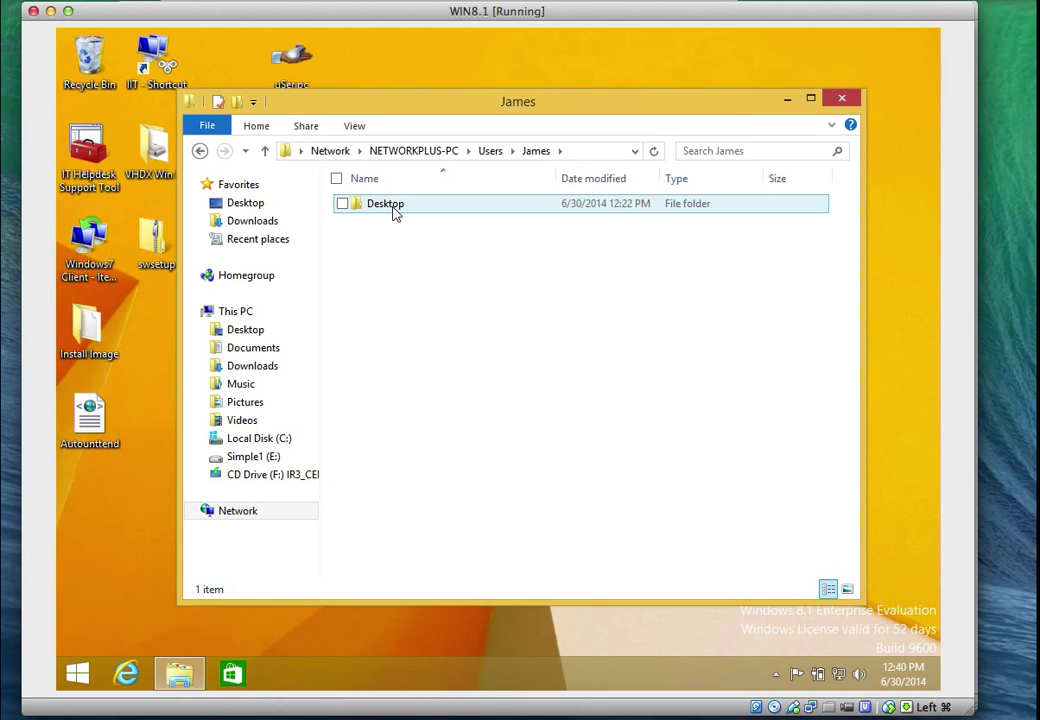
{"action": "left_click", "coordinate": [393, 209]}
{"action": "double_click", "coordinate": [390, 205]}
{"action": "left_click", "coordinate": [393, 205]}
{"action": "double_click", "coordinate": [393, 205]}
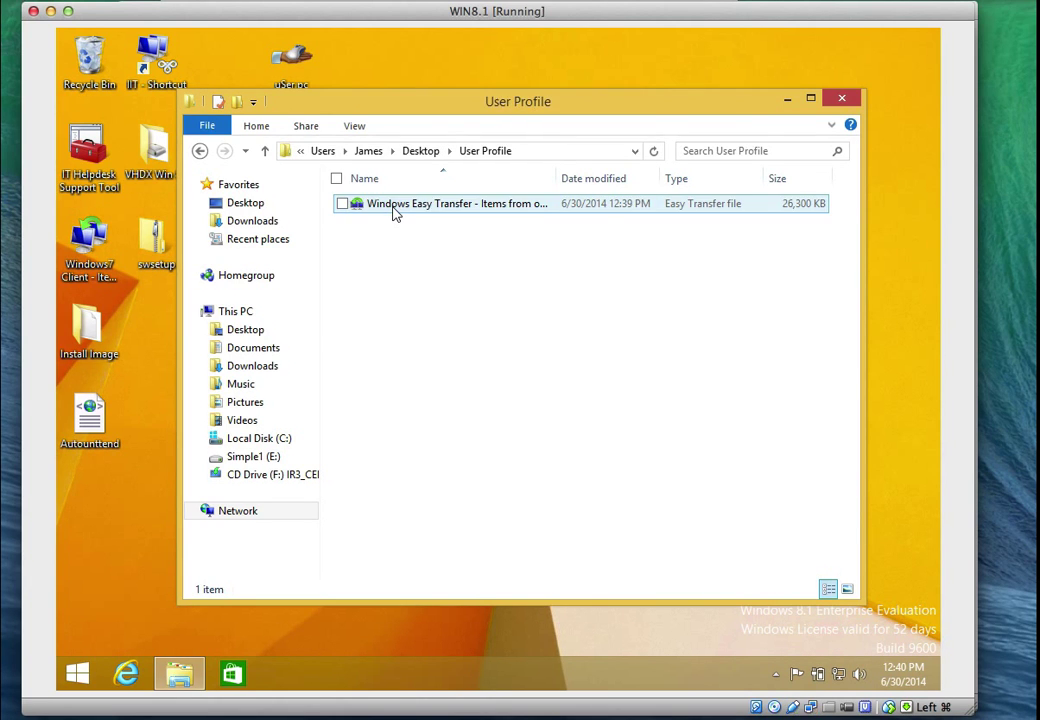
Copy the 25.6 MB Windows Easy Transfer file onto the Windows 8.1 desktop.
{"action": "left_click", "coordinate": [397, 208]}
{"action": "left_click_drag", "start_coordinate": [397, 208], "coordinate": [118, 580]}
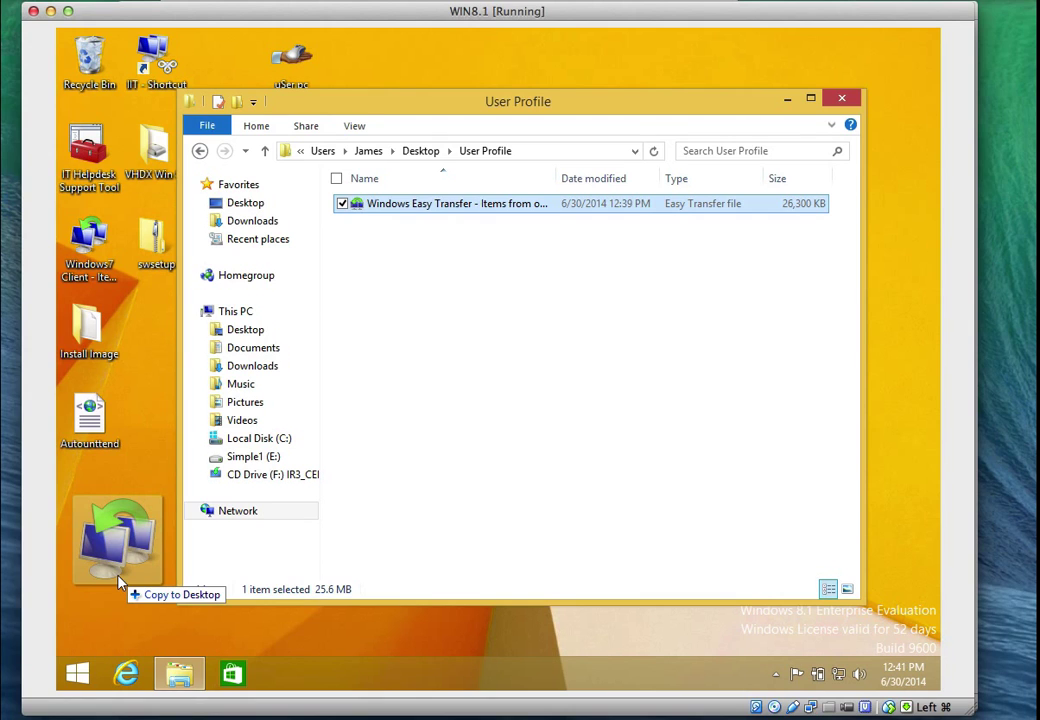
{"action": "left_click_drag", "start_coordinate": [118, 582], "coordinate": [102, 563]}
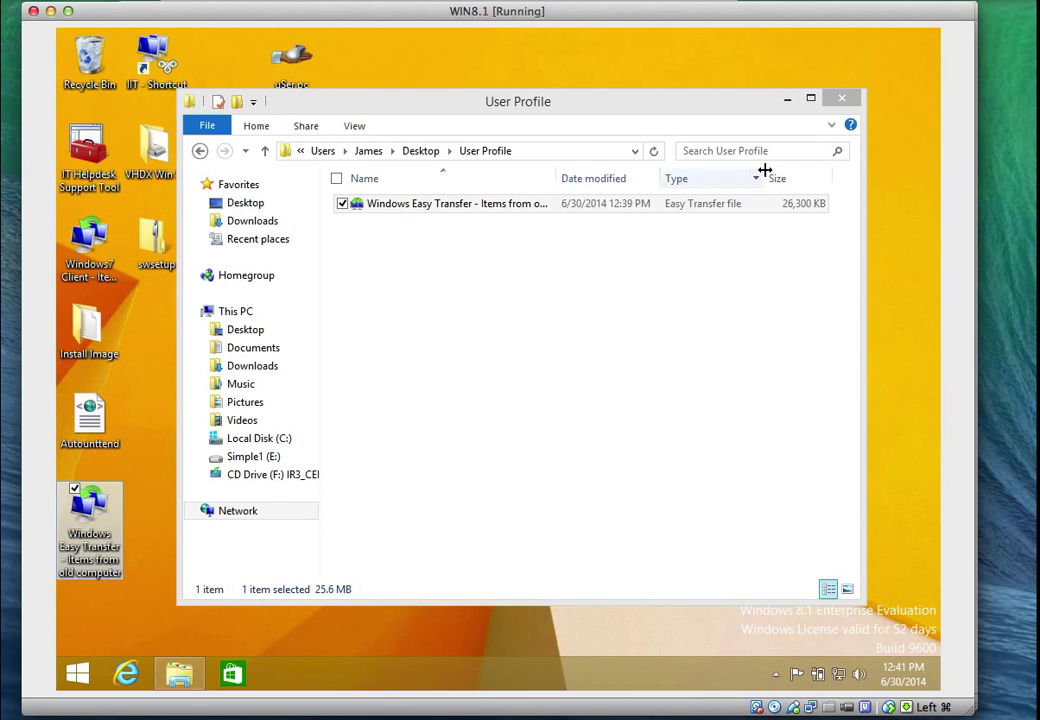
Close Explorer, log off the Windows 7 VM, and bring the WIN8.1 VM back to front.
{"action": "left_click", "coordinate": [846, 103]}
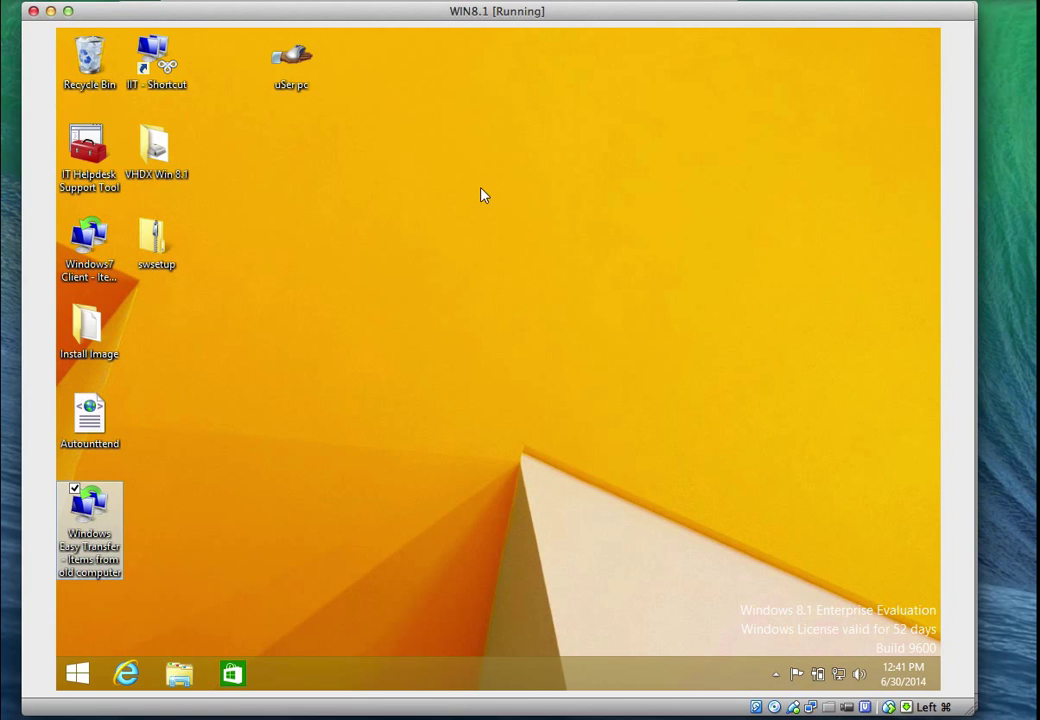
{"action": "left_click_drag", "start_coordinate": [455, 9], "coordinate": [460, 32]}
{"action": "left_click", "coordinate": [463, 13]}
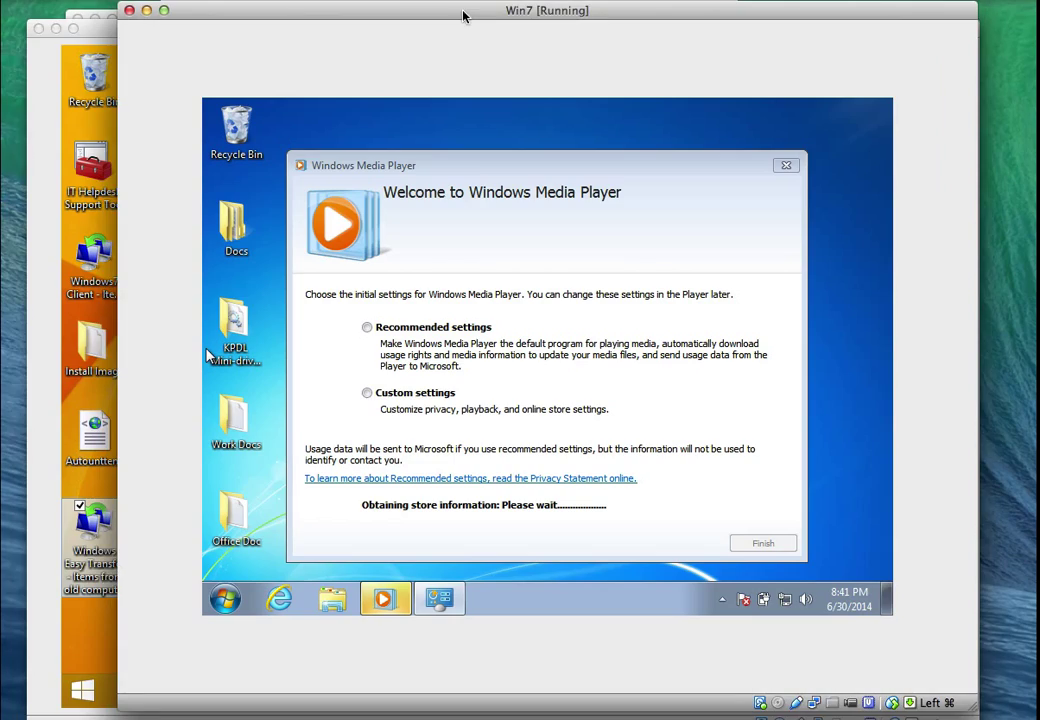
{"action": "left_click", "coordinate": [226, 596]}
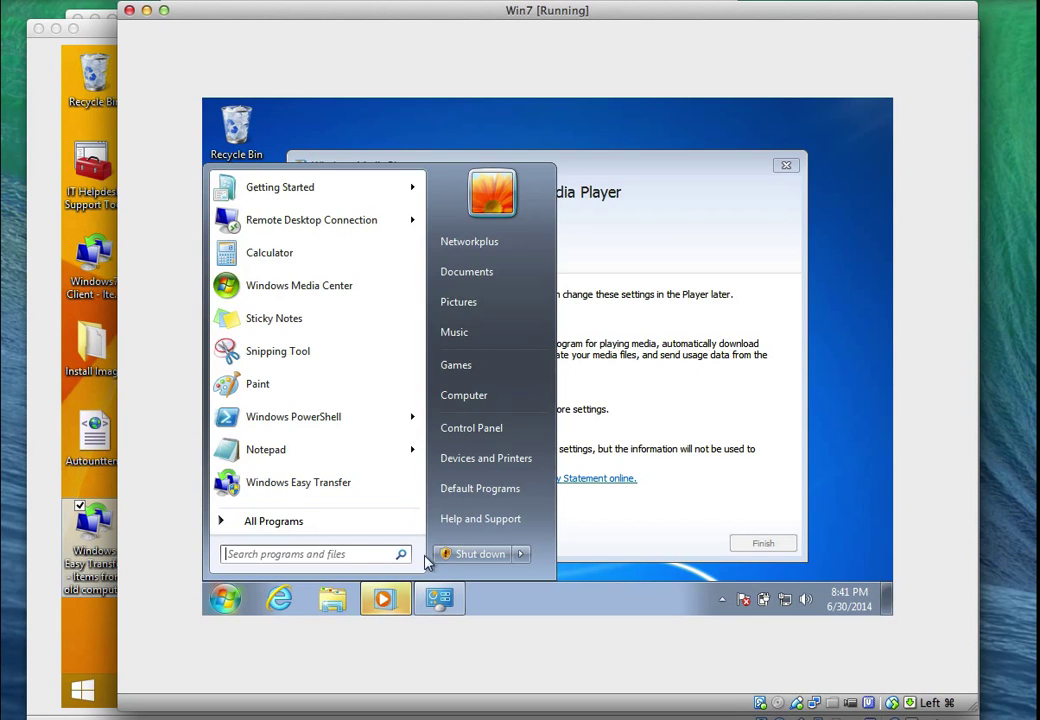
{"action": "key", "text": "Escape"}
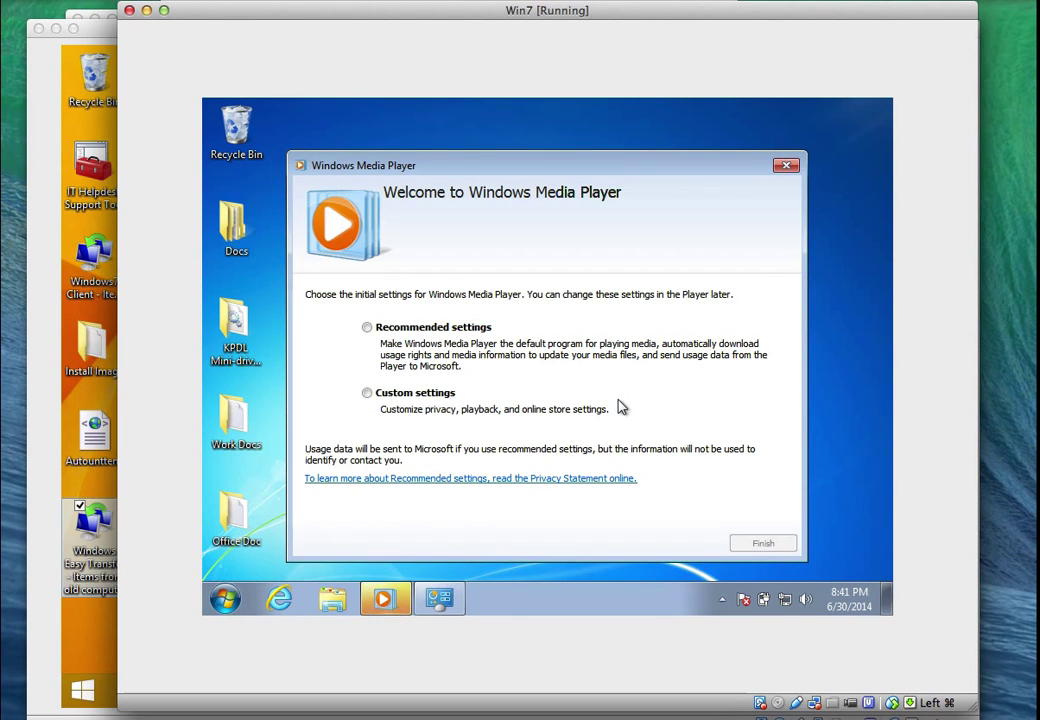
{"action": "left_click", "coordinate": [631, 422]}
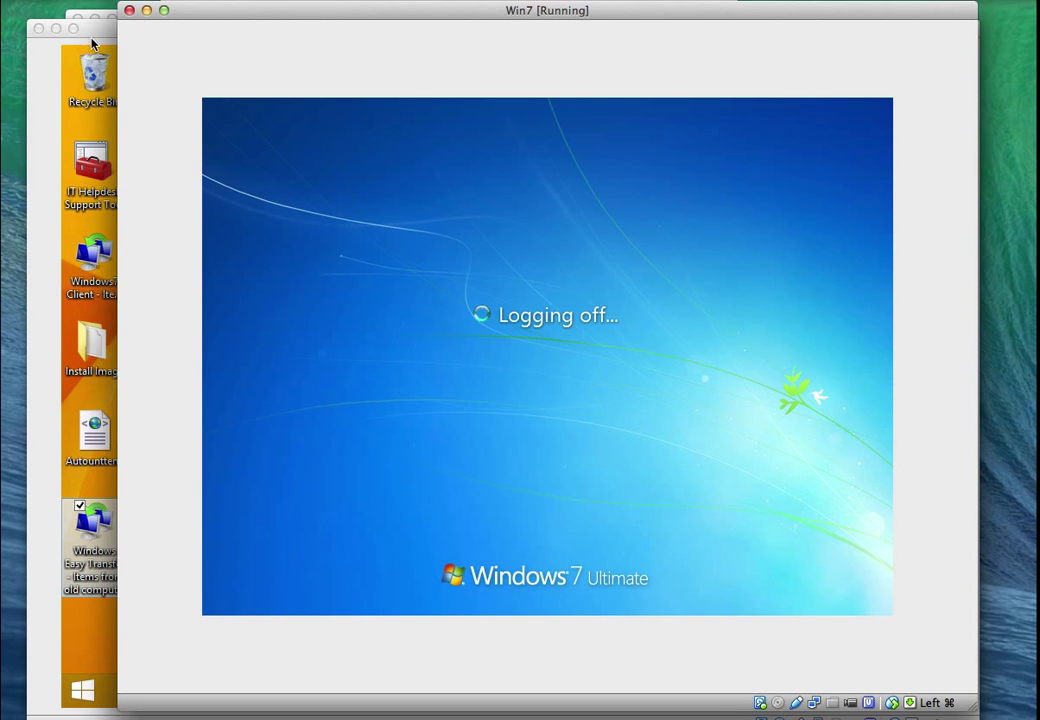
{"action": "left_click_drag", "start_coordinate": [92, 36], "coordinate": [97, 20]}
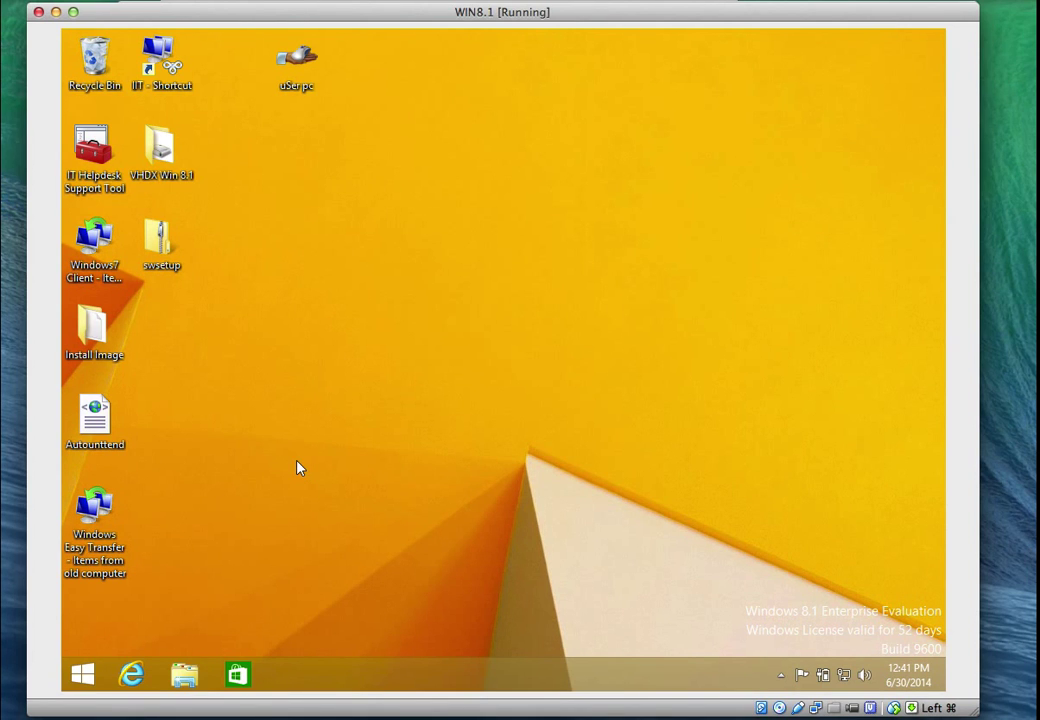
Search 'easy' from the Windows 8.1 Start screen and launch Windows Easy Transfer.
{"action": "left_click", "coordinate": [82, 675]}
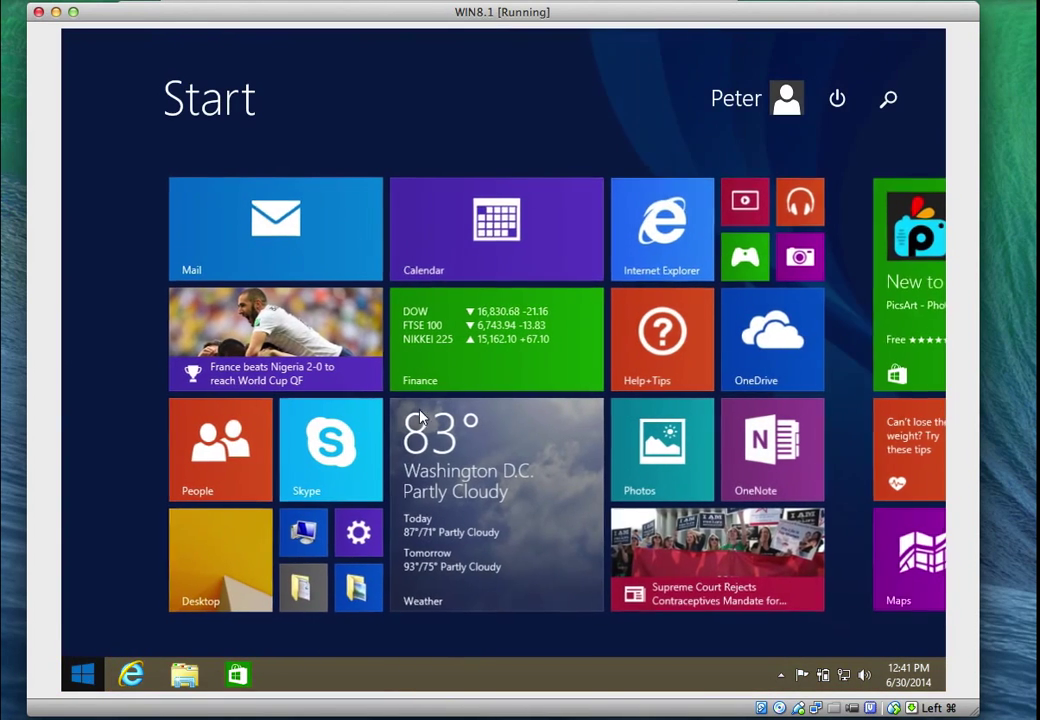
{"action": "left_click", "coordinate": [888, 98]}
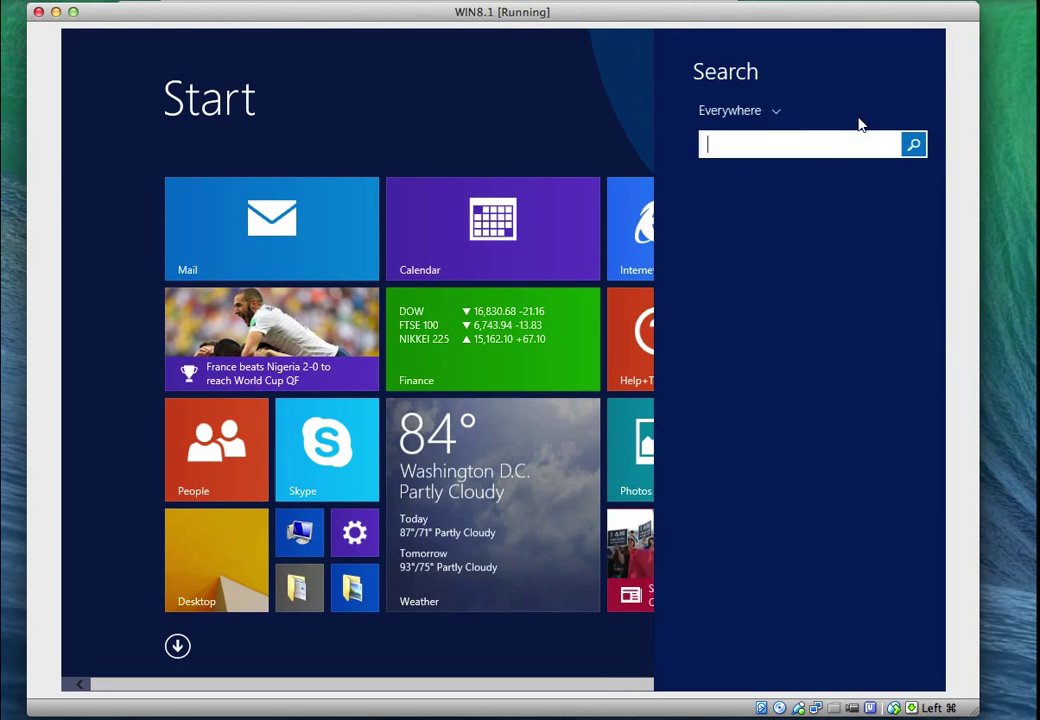
{"action": "type", "text": "ea"}
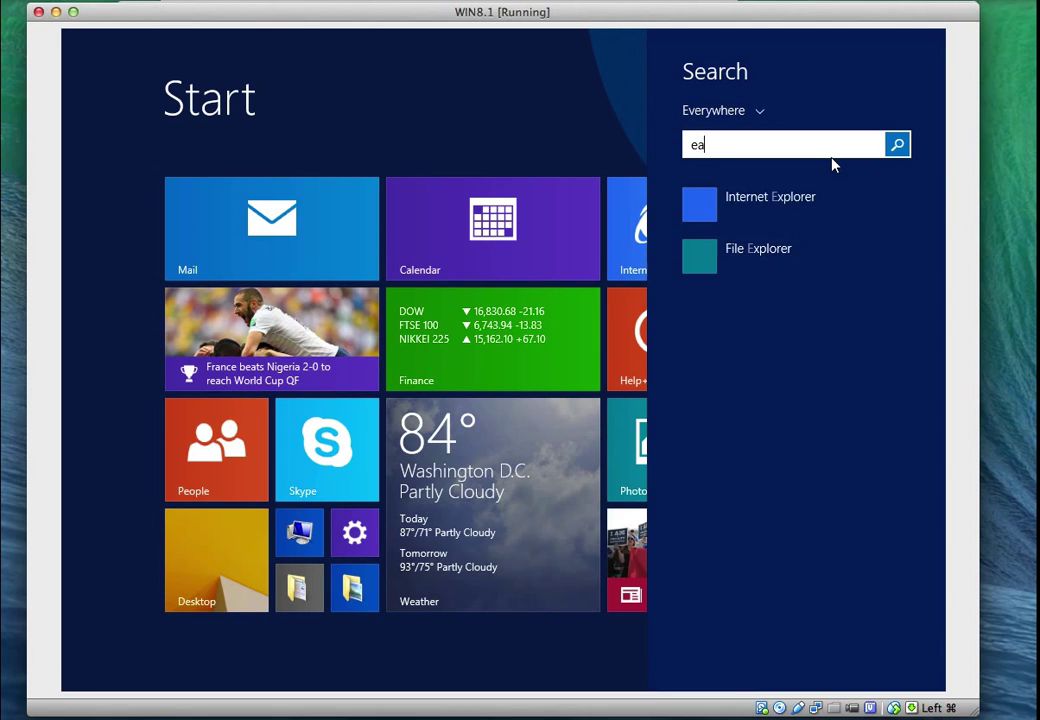
{"action": "type", "text": "sy Transfer"}
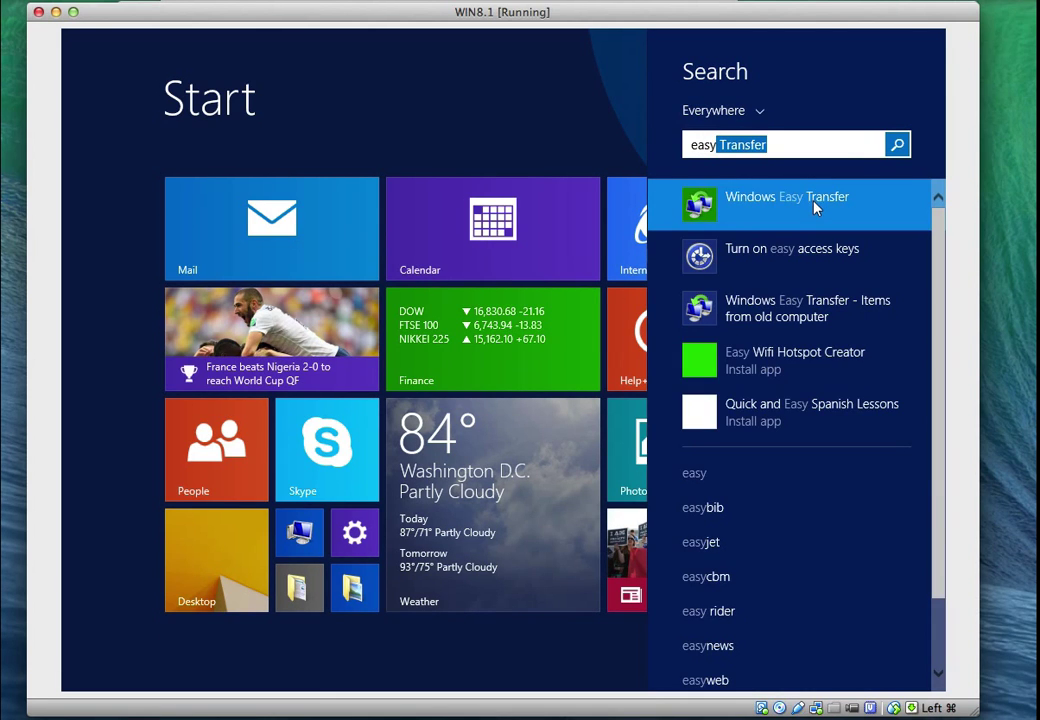
{"action": "left_click", "coordinate": [813, 208]}
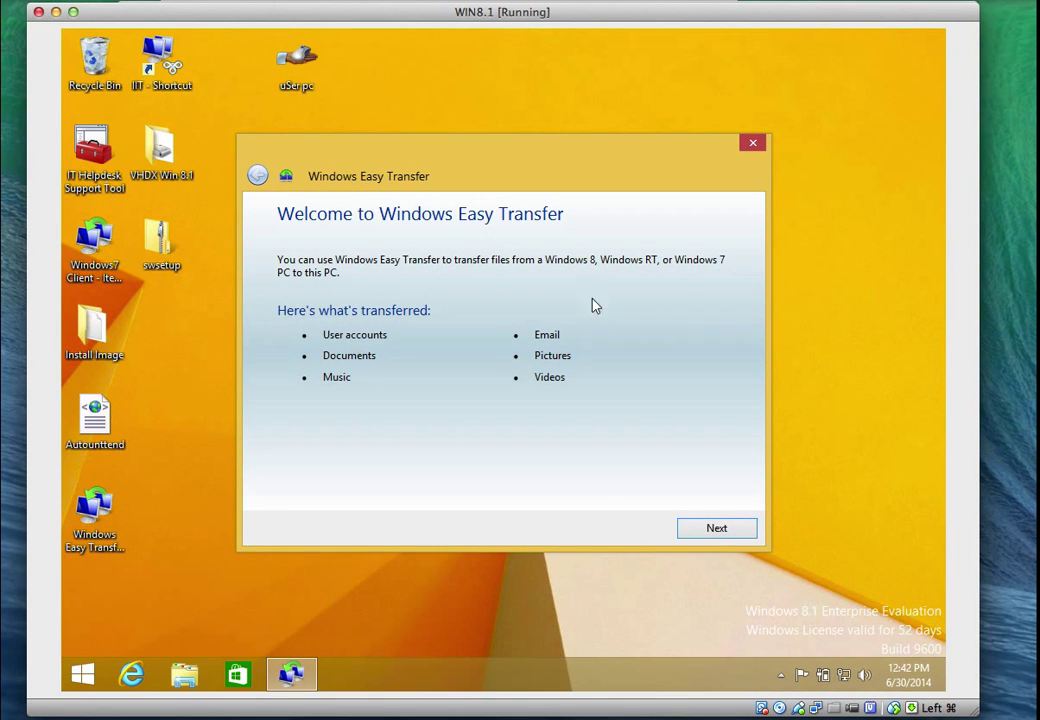
Tell the wizard the files are already saved and open 'Windows Easy Transfer - Items from old computer' from Desktop.
{"action": "left_click", "coordinate": [717, 529]}
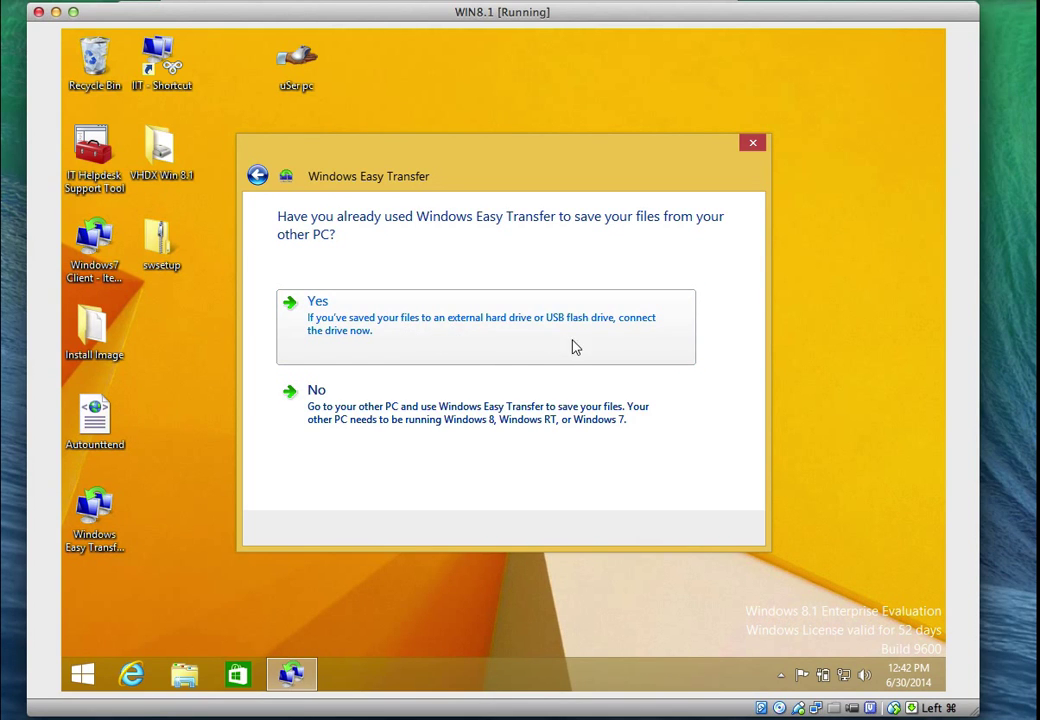
{"action": "left_click", "coordinate": [484, 323]}
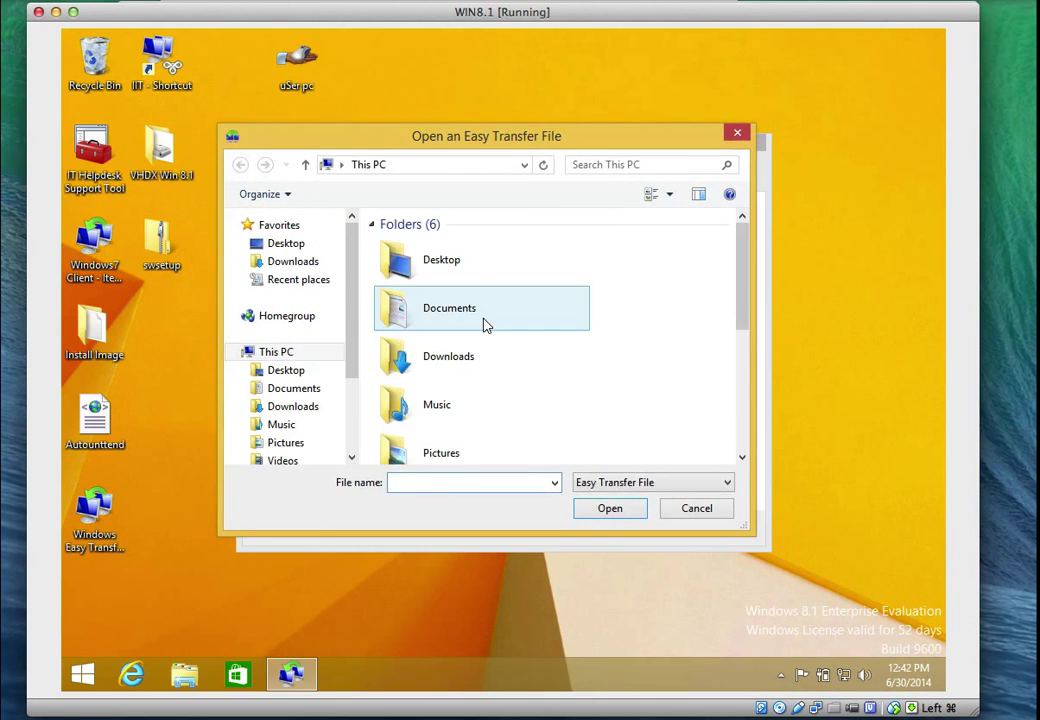
{"action": "left_click", "coordinate": [287, 244]}
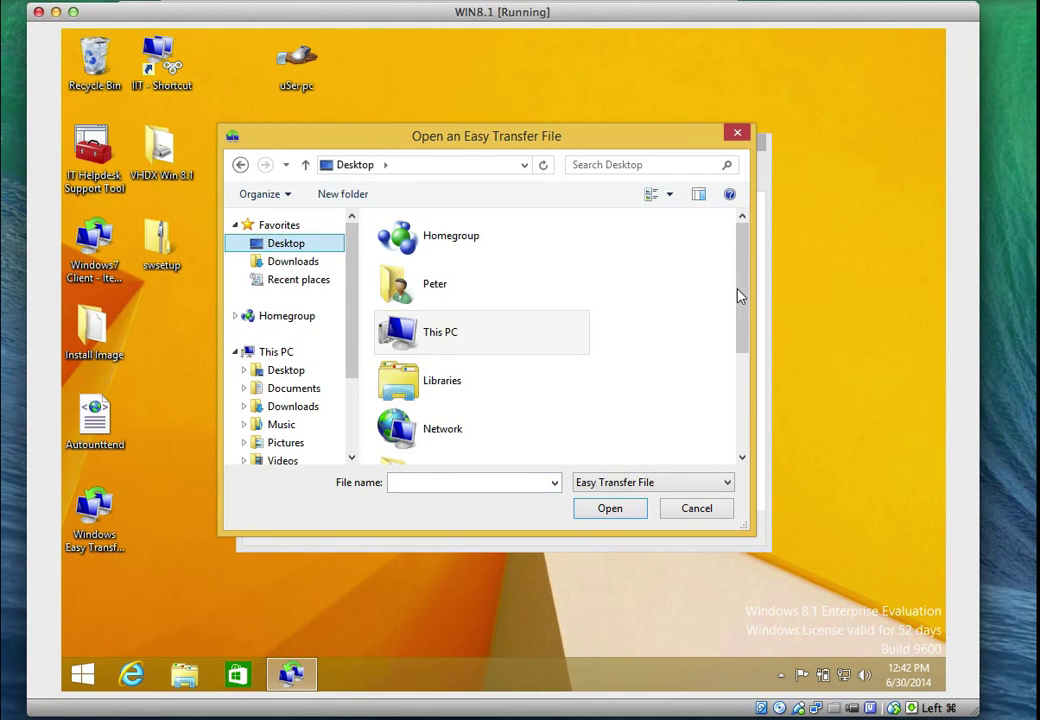
{"action": "left_click_drag", "start_coordinate": [739, 295], "coordinate": [742, 397]}
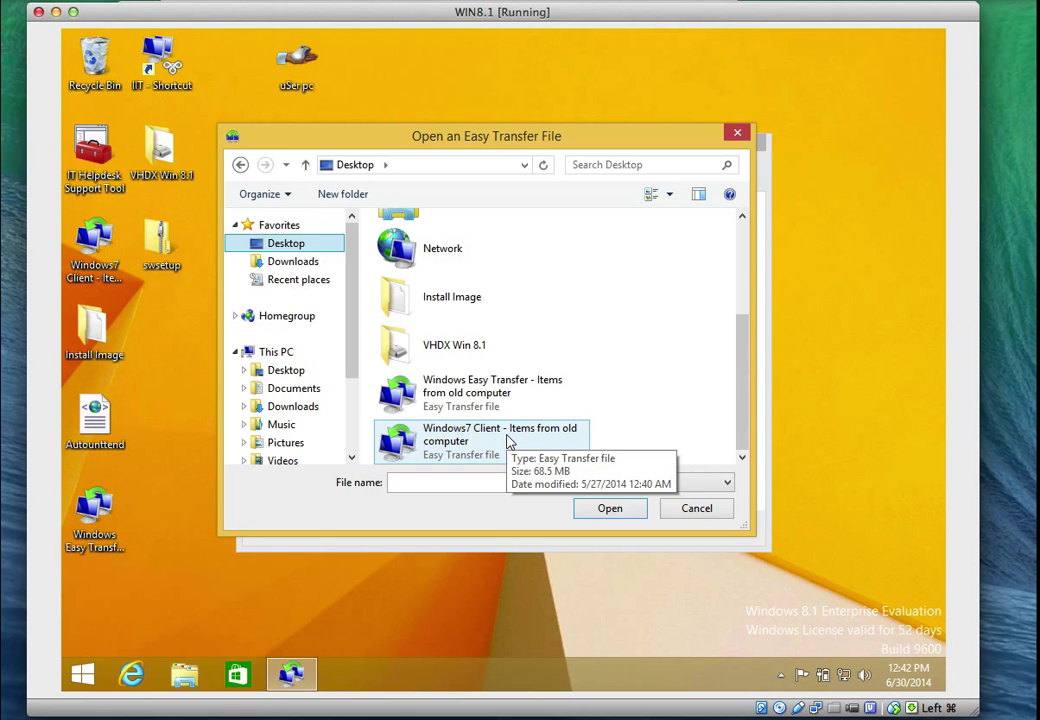
{"action": "left_click", "coordinate": [505, 405]}
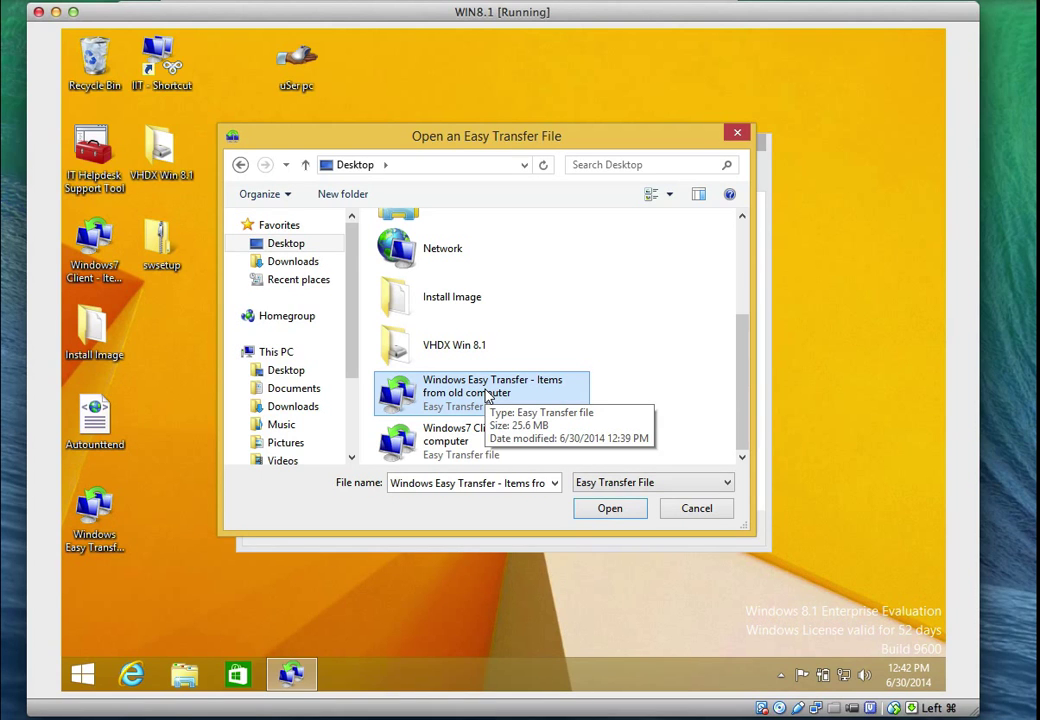
{"action": "left_click", "coordinate": [617, 511]}
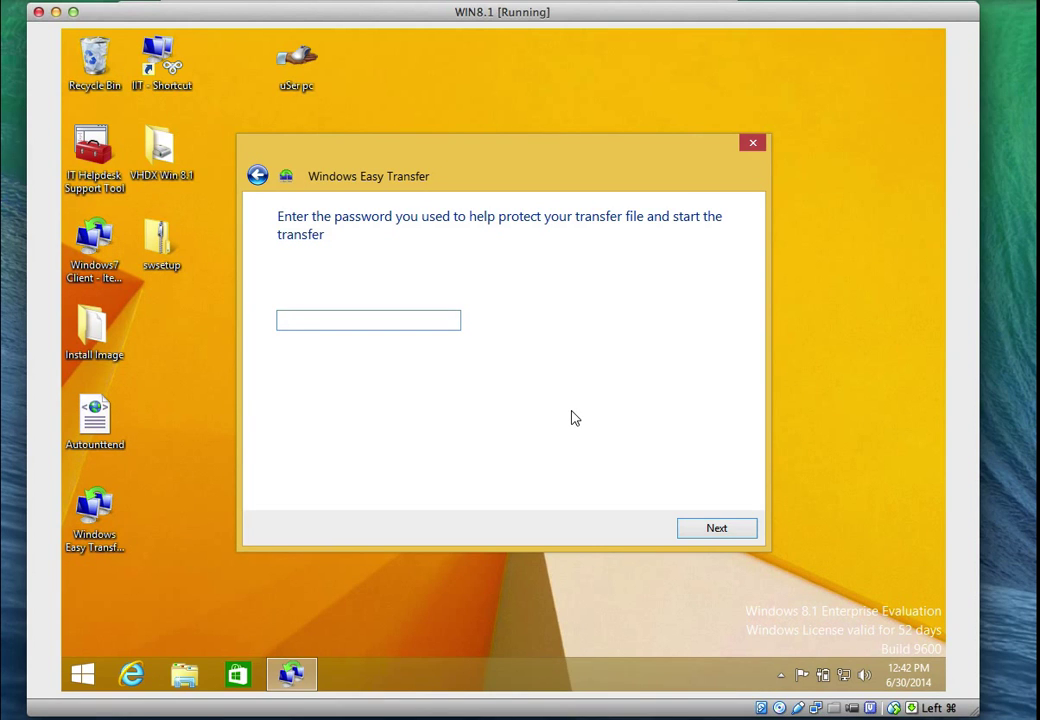
Enter the transfer file password, acknowledge the settings notice, and transfer the user account and Shared Items.
{"action": "type", "text": "•••"}
{"action": "left_click", "coordinate": [706, 528]}
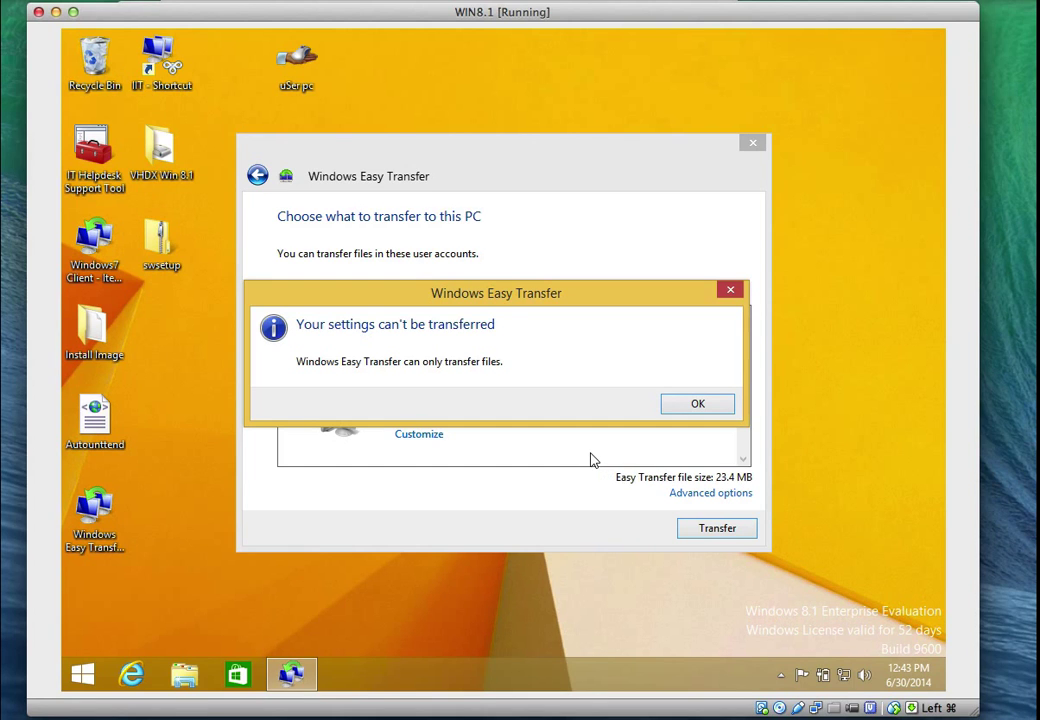
{"action": "left_click", "coordinate": [690, 407]}
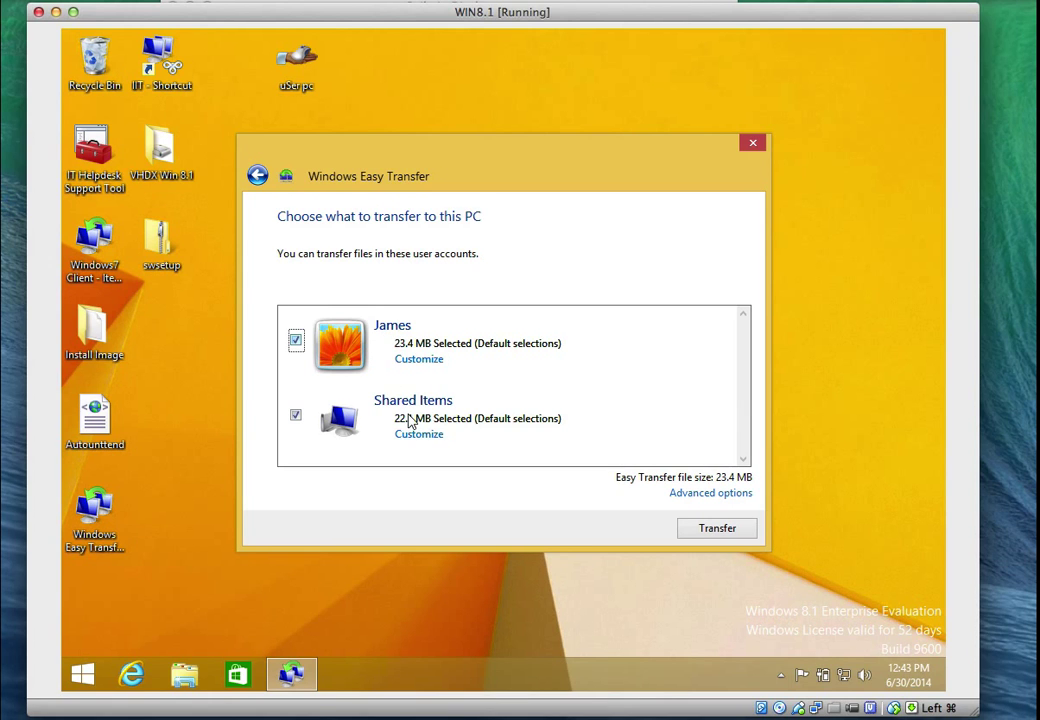
{"action": "left_click", "coordinate": [716, 532]}
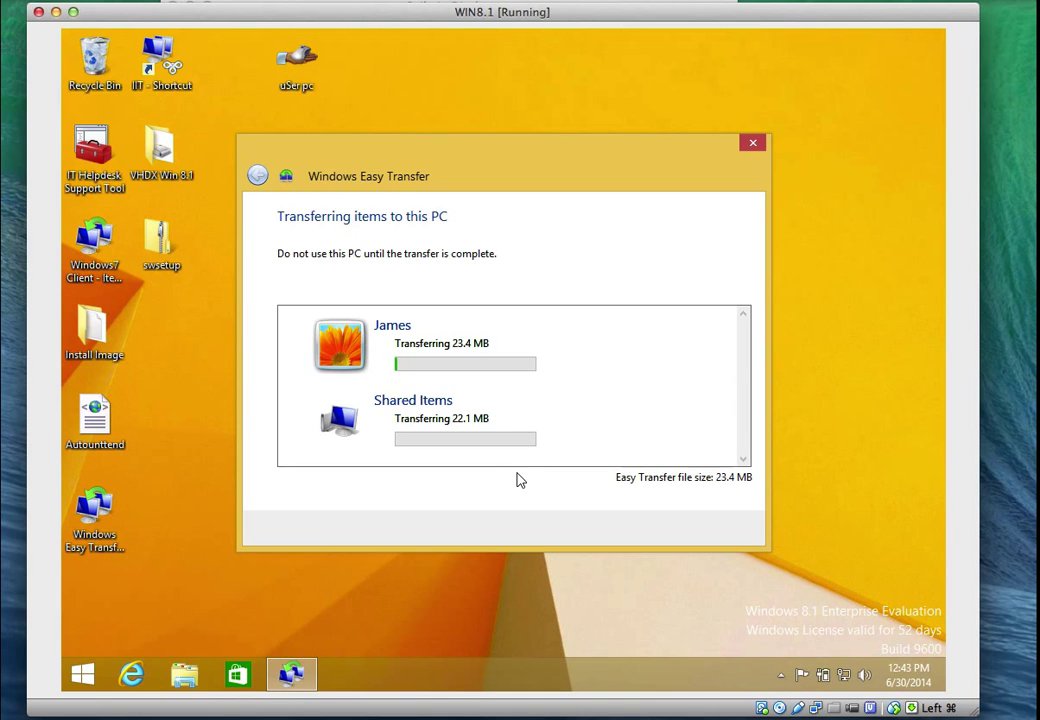
Close the completed Windows Easy Transfer wizard and return to the Start screen.
{"action": "left_click", "coordinate": [695, 0]}
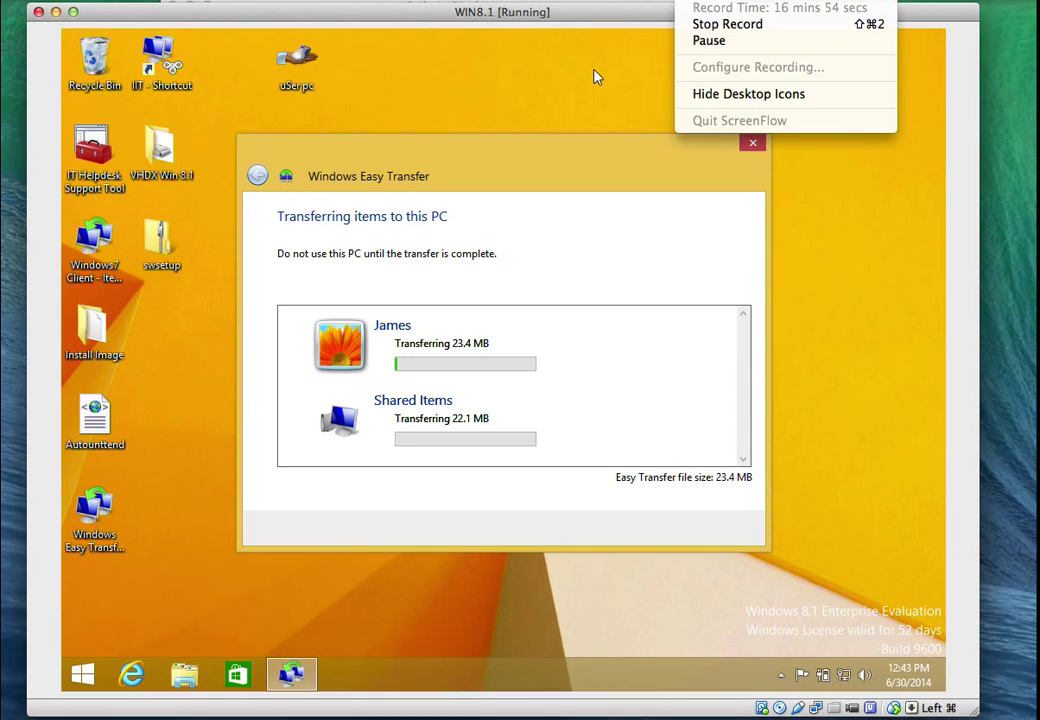
{"action": "left_click", "coordinate": [708, 41]}
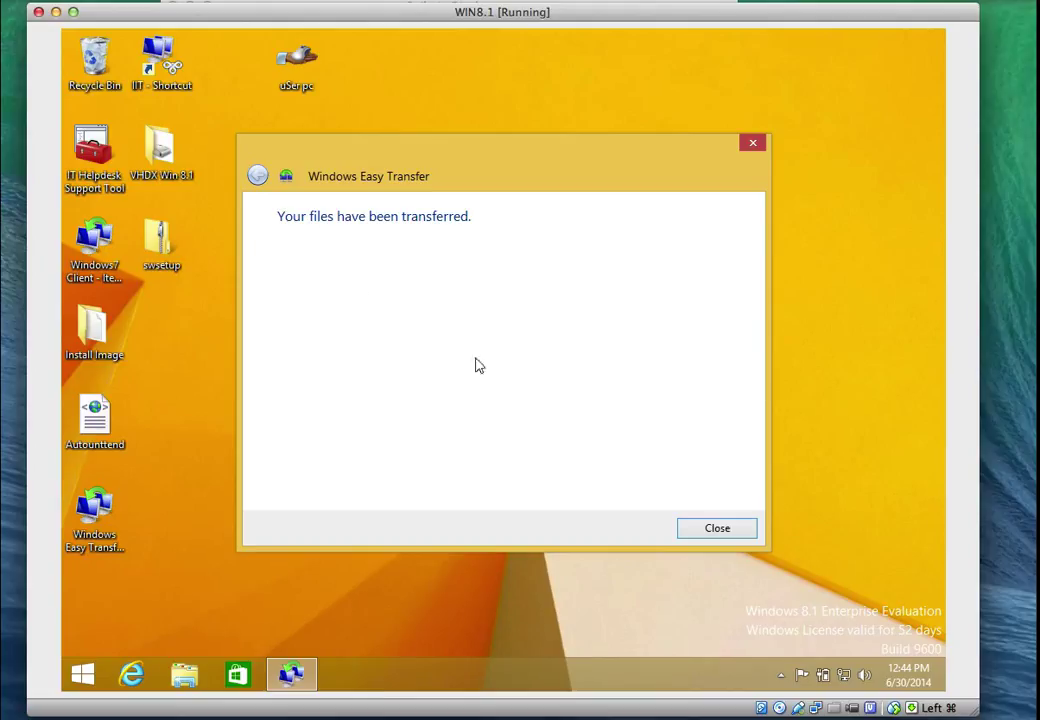
{"action": "left_click", "coordinate": [697, 535]}
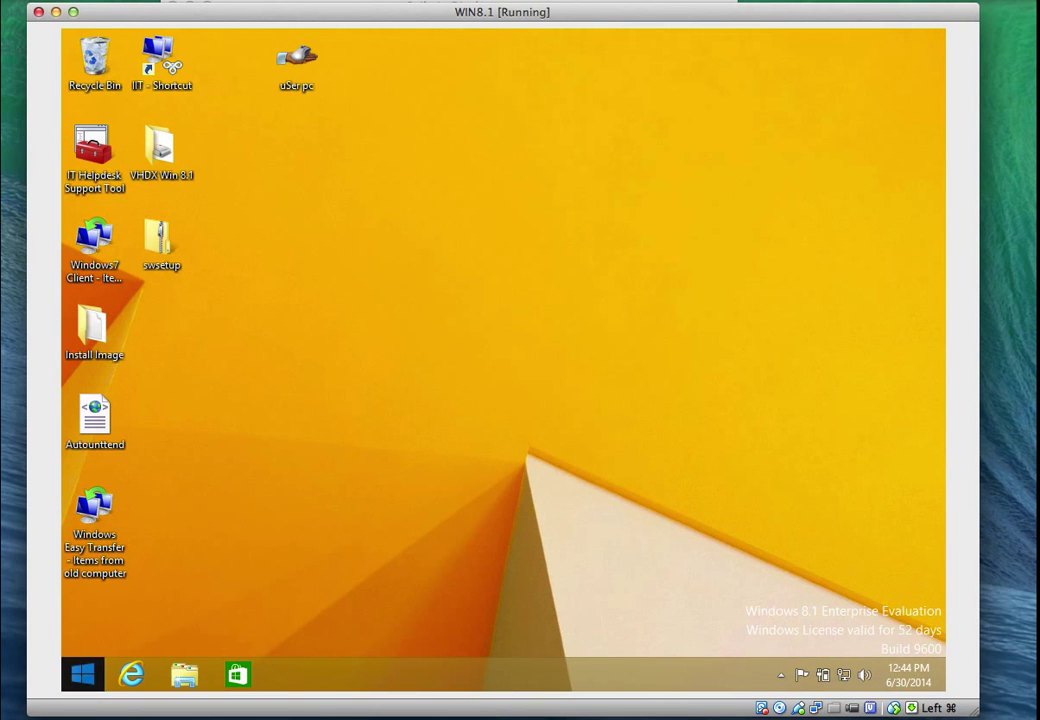
{"action": "left_click", "coordinate": [83, 675]}
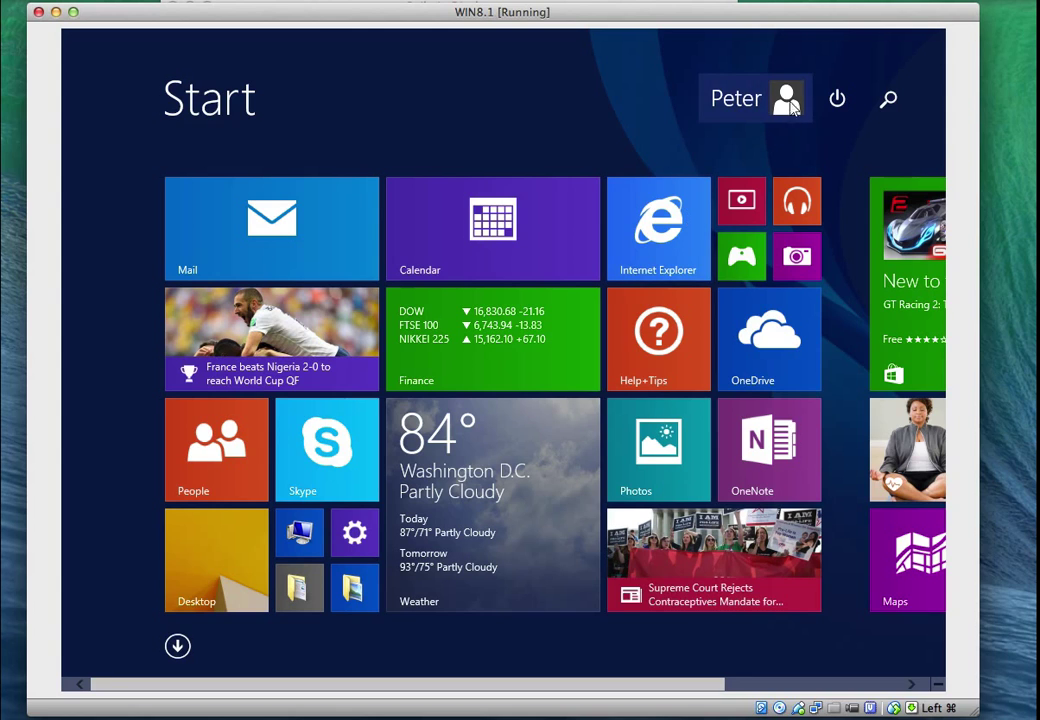
Switch to the migrated user's account and set and confirm its required new password.
{"action": "left_click", "coordinate": [786, 100]}
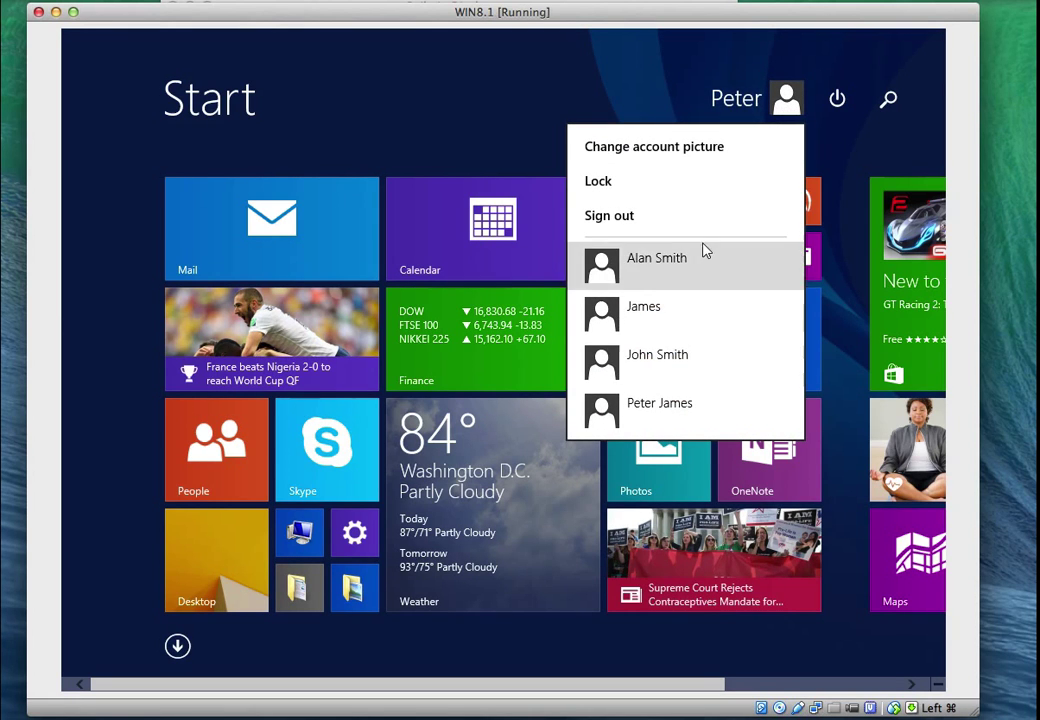
{"action": "left_click", "coordinate": [670, 310]}
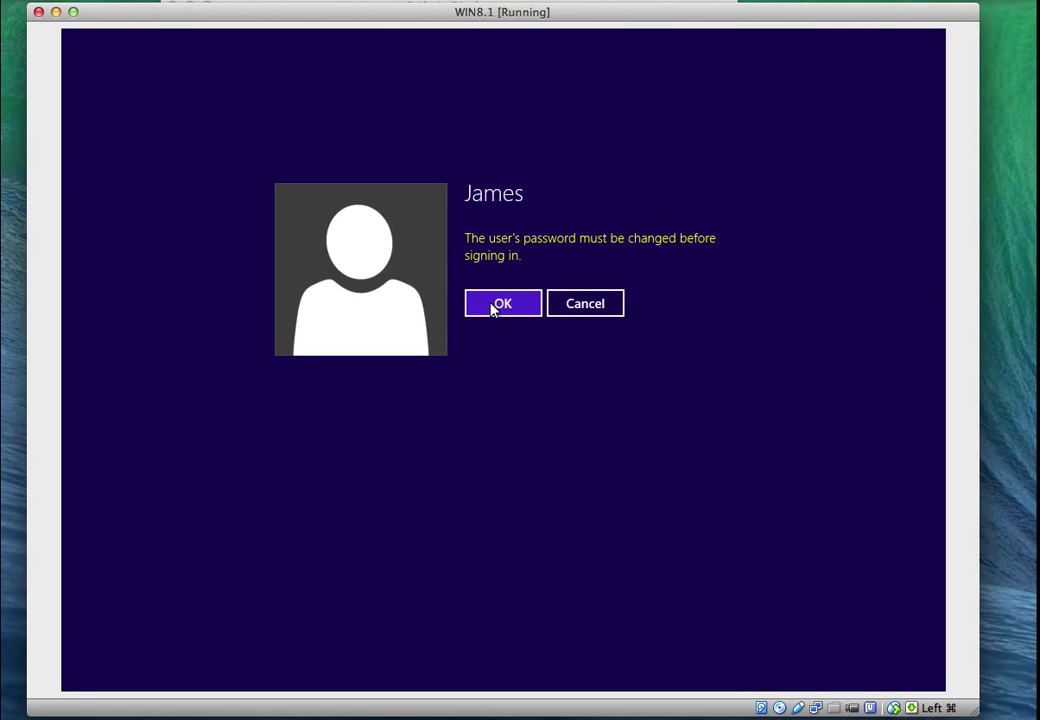
{"action": "left_click", "coordinate": [495, 305]}
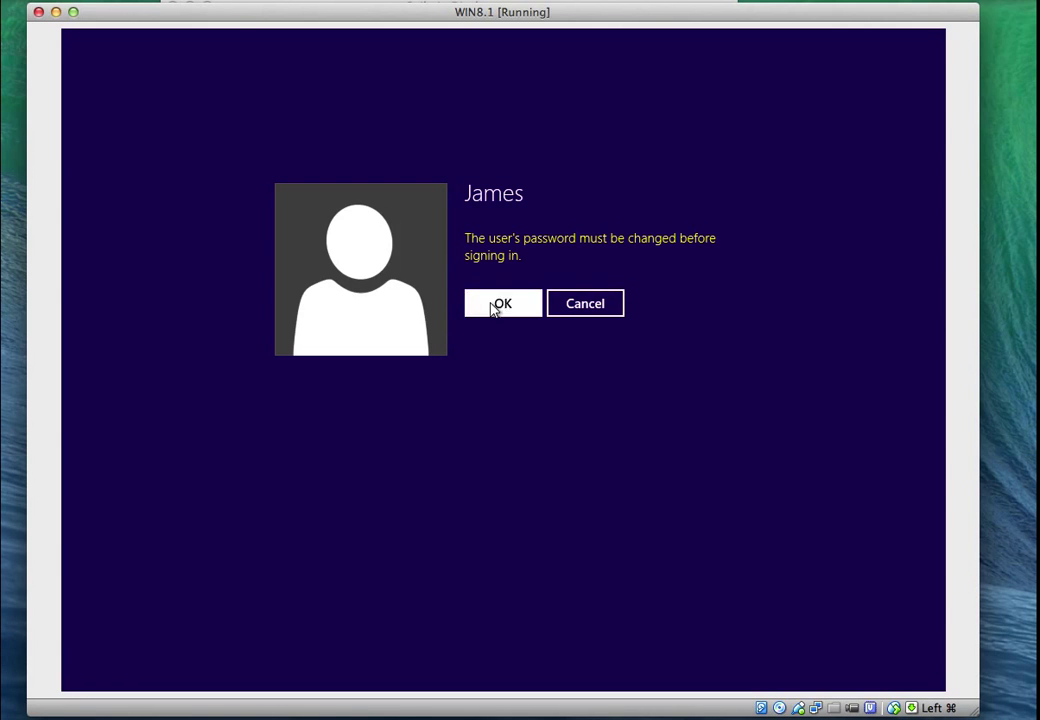
{"action": "type", "text": "••••••"}
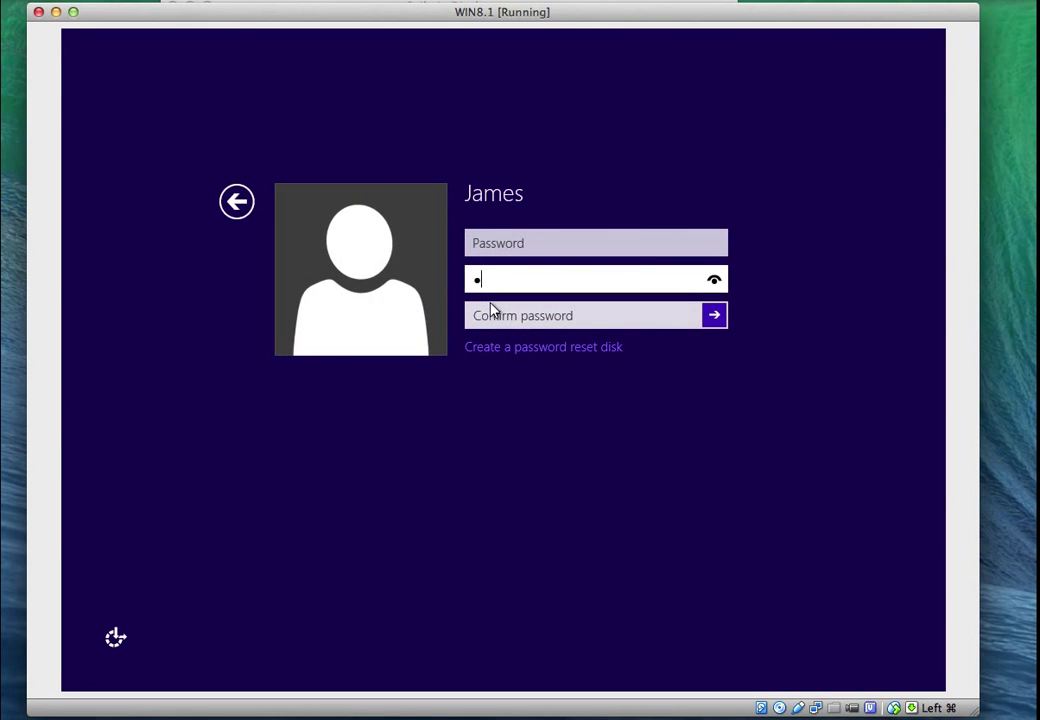
{"action": "key", "text": "Tab"}
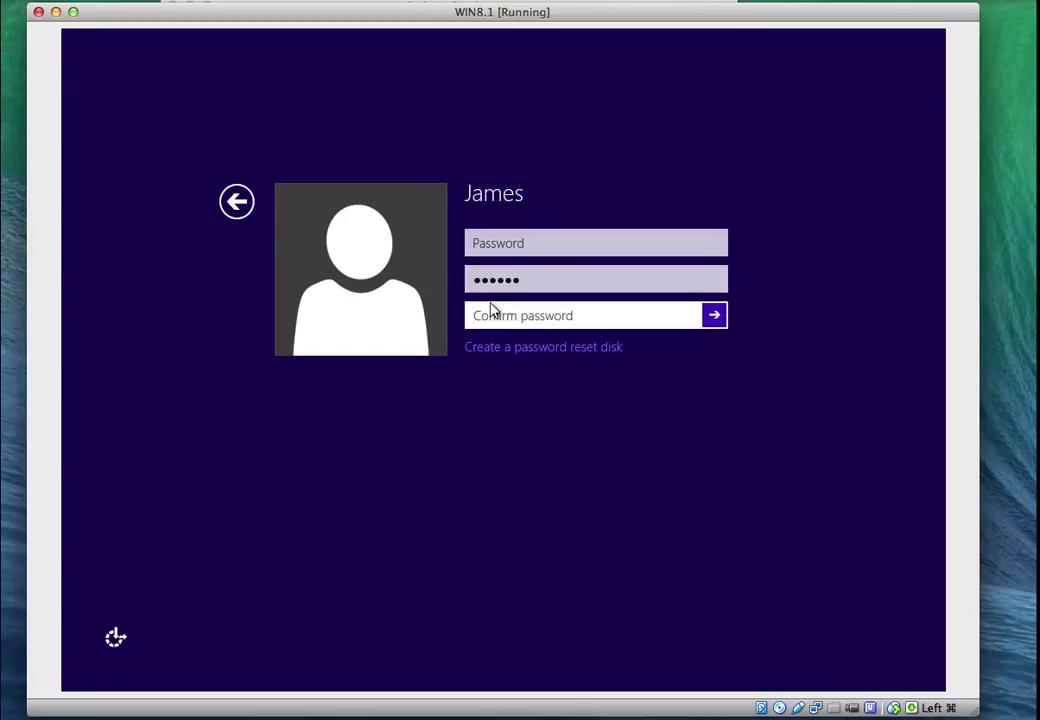
{"action": "type", "text": "••••••"}
{"action": "key", "text": "Return"}
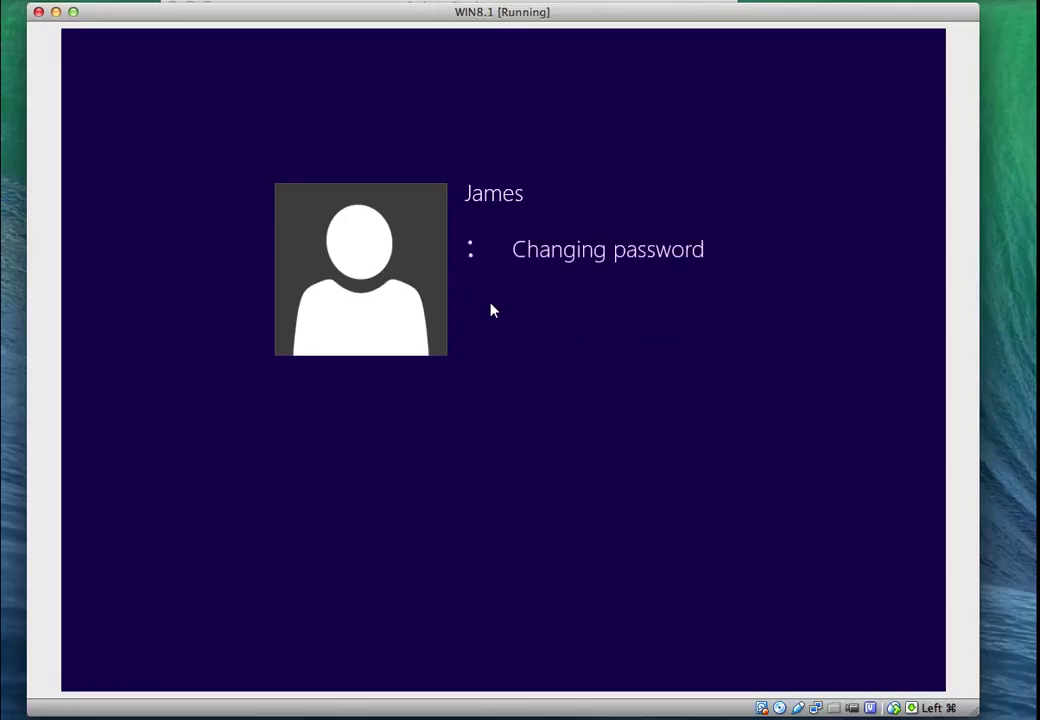
{"action": "key", "text": "Return"}
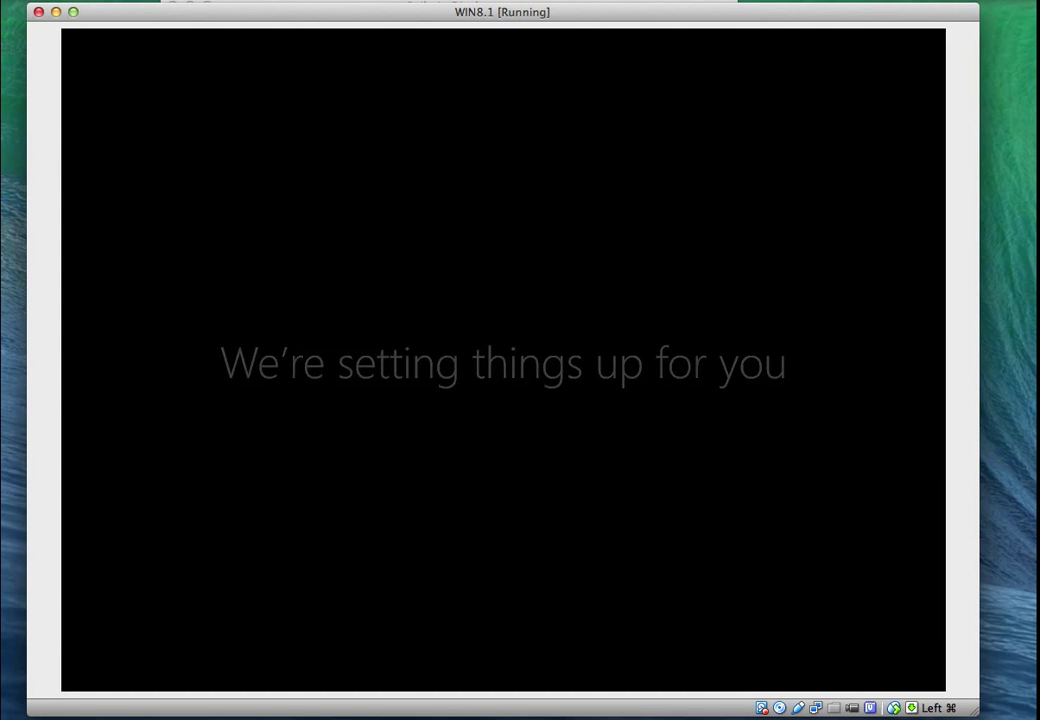
Open the transferred User Profile folder, find it empty, close it, and select the Today folder.
{"action": "left_click", "coordinate": [689, 5]}
{"action": "left_click", "coordinate": [701, 44]}
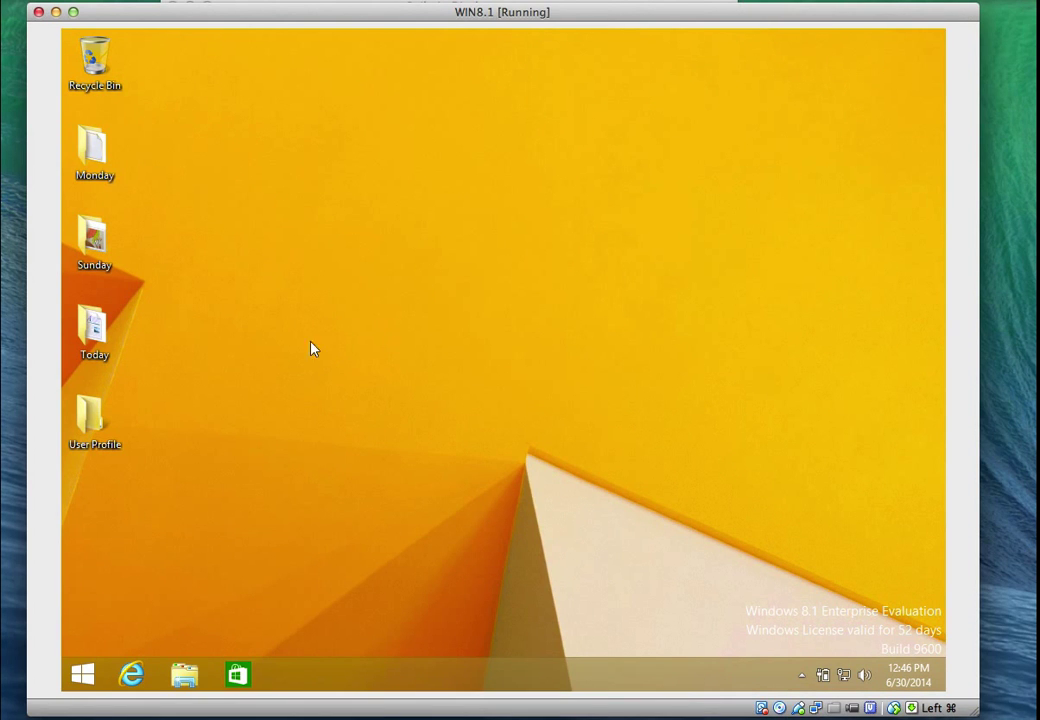
{"action": "double_click", "coordinate": [97, 414]}
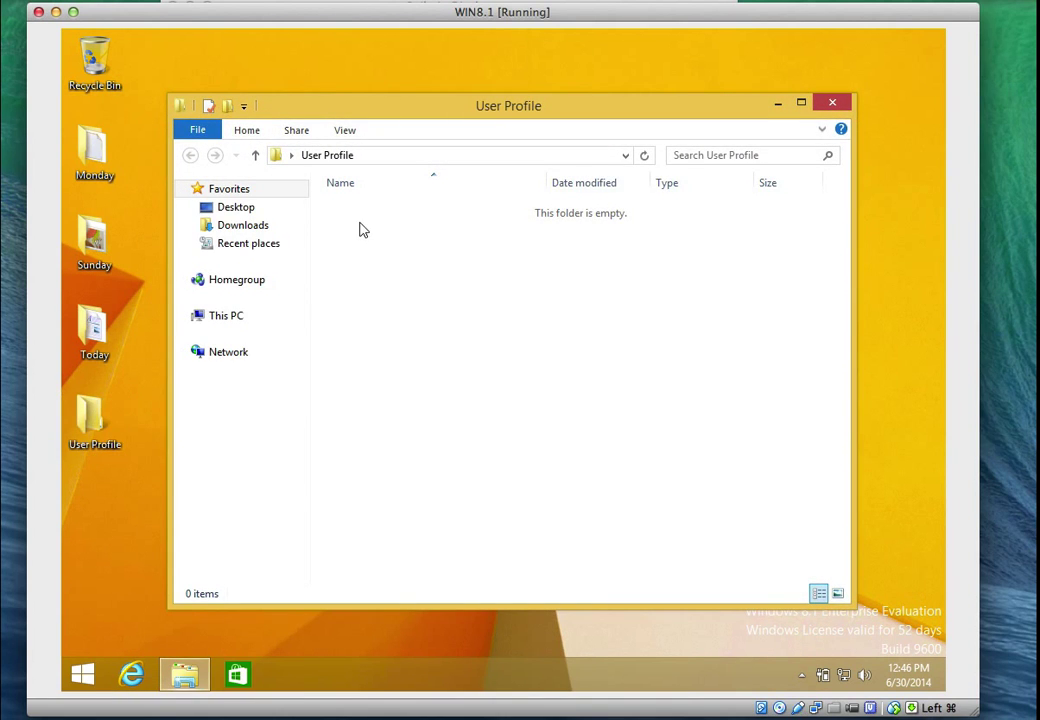
{"action": "left_click", "coordinate": [840, 106]}
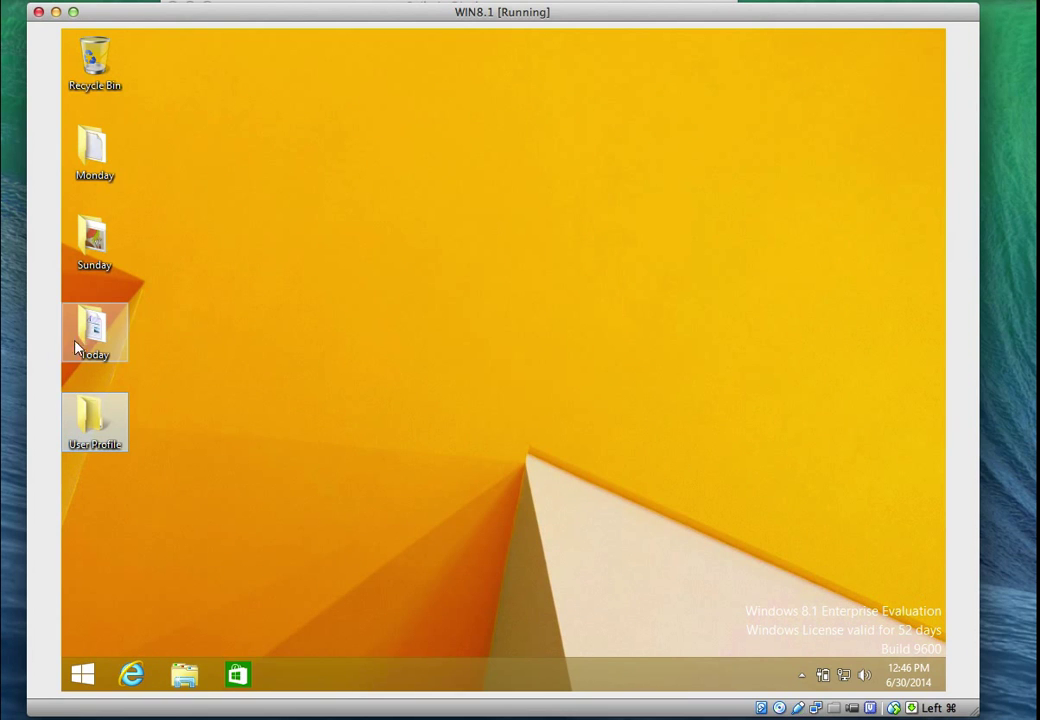
{"action": "mouse_move", "coordinate": [95, 335]}
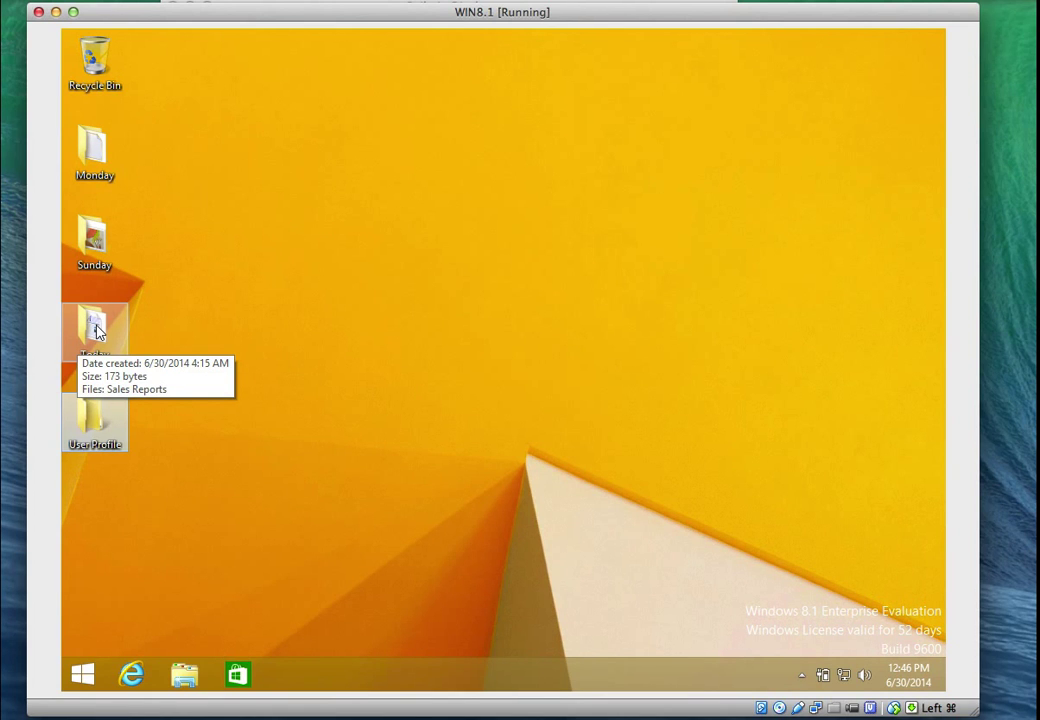
{"action": "left_click", "coordinate": [96, 336]}
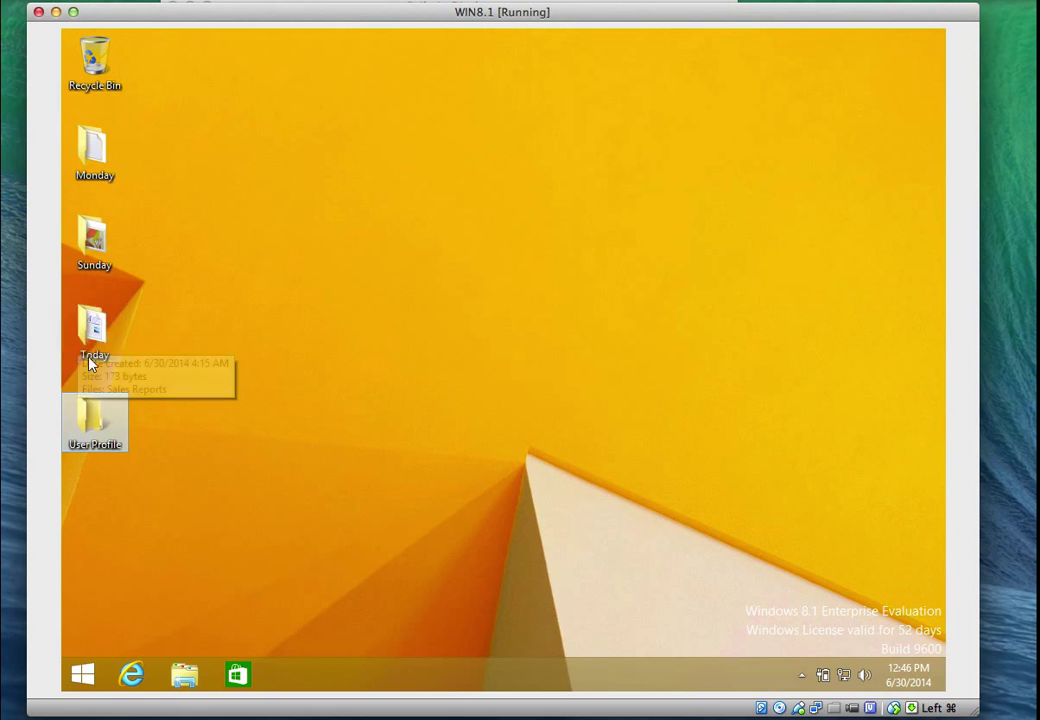
{"action": "double_click", "coordinate": [96, 340]}
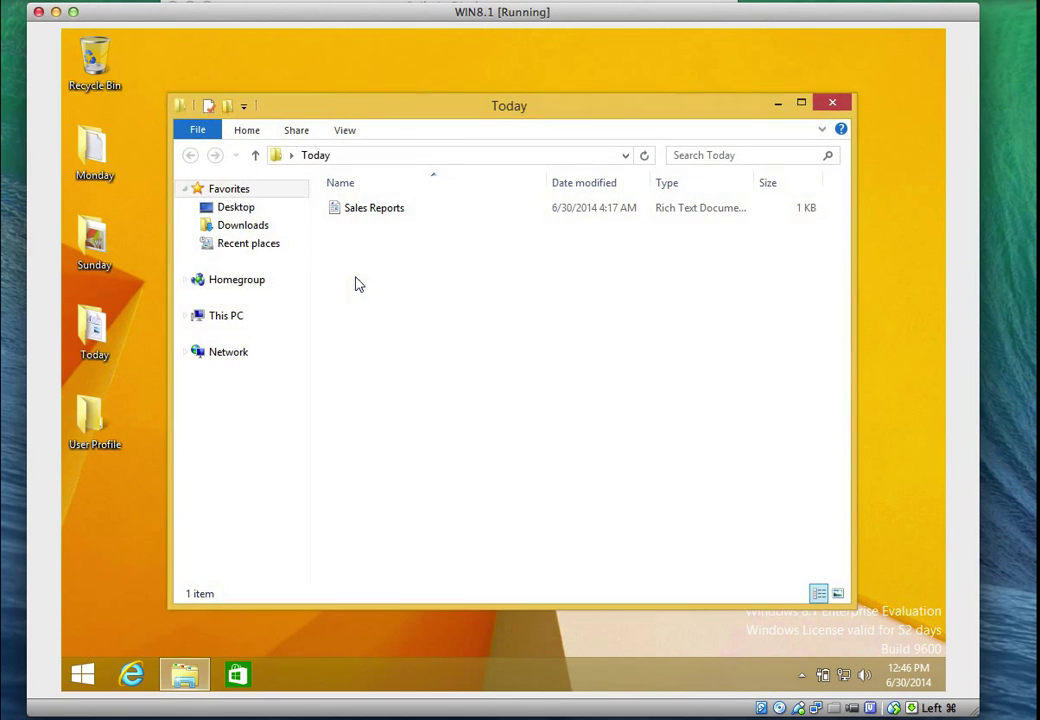
{"action": "double_click", "coordinate": [389, 218]}
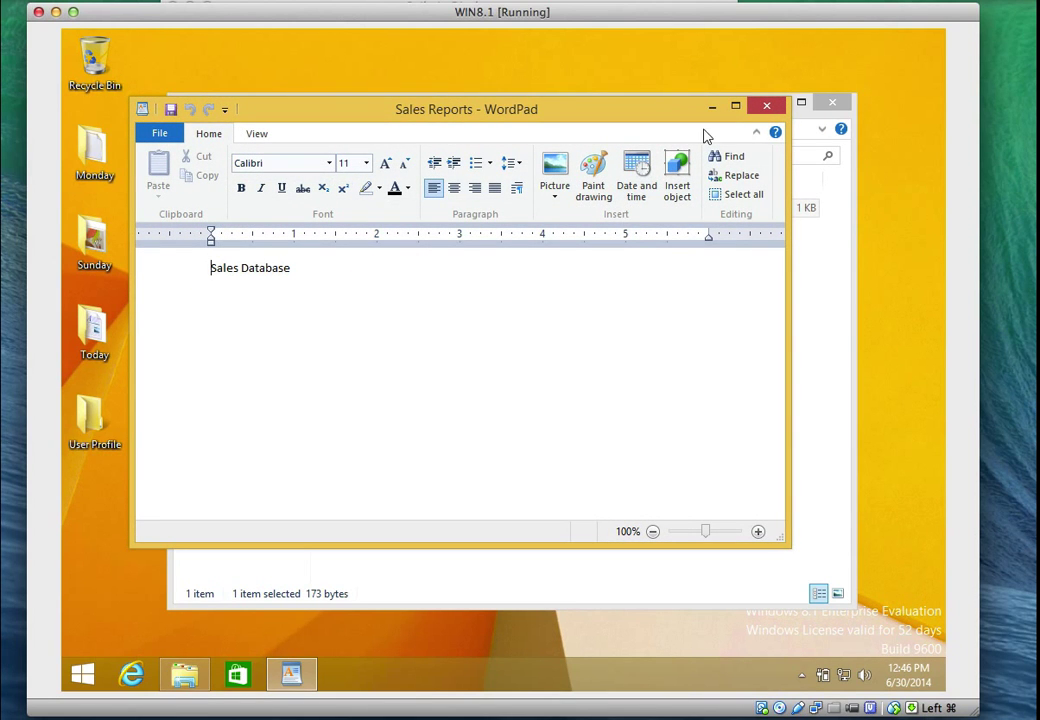
{"action": "left_click", "coordinate": [767, 106]}
{"action": "left_click", "coordinate": [832, 102]}
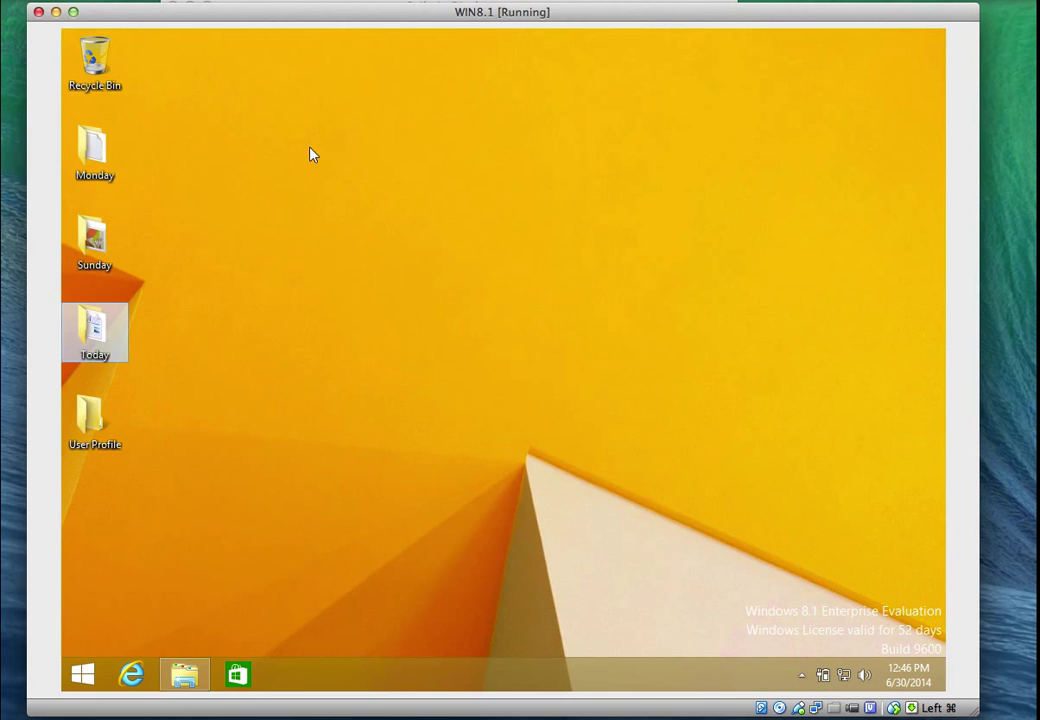
{"action": "left_click", "coordinate": [88, 147]}
{"action": "double_click", "coordinate": [88, 147]}
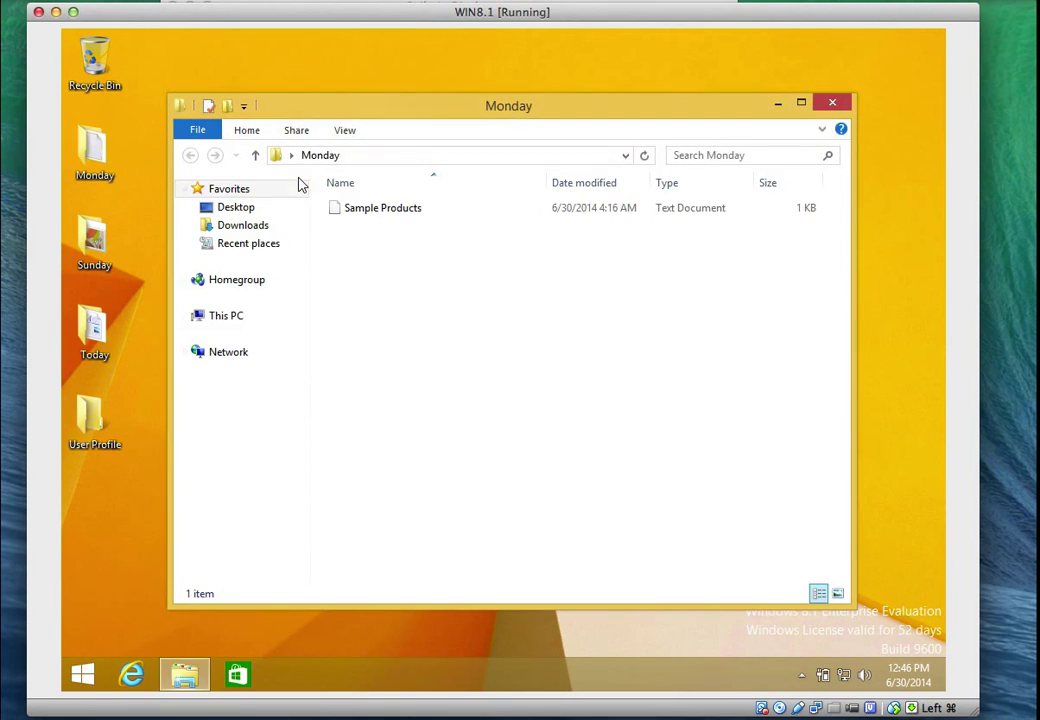
{"action": "double_click", "coordinate": [368, 212]}
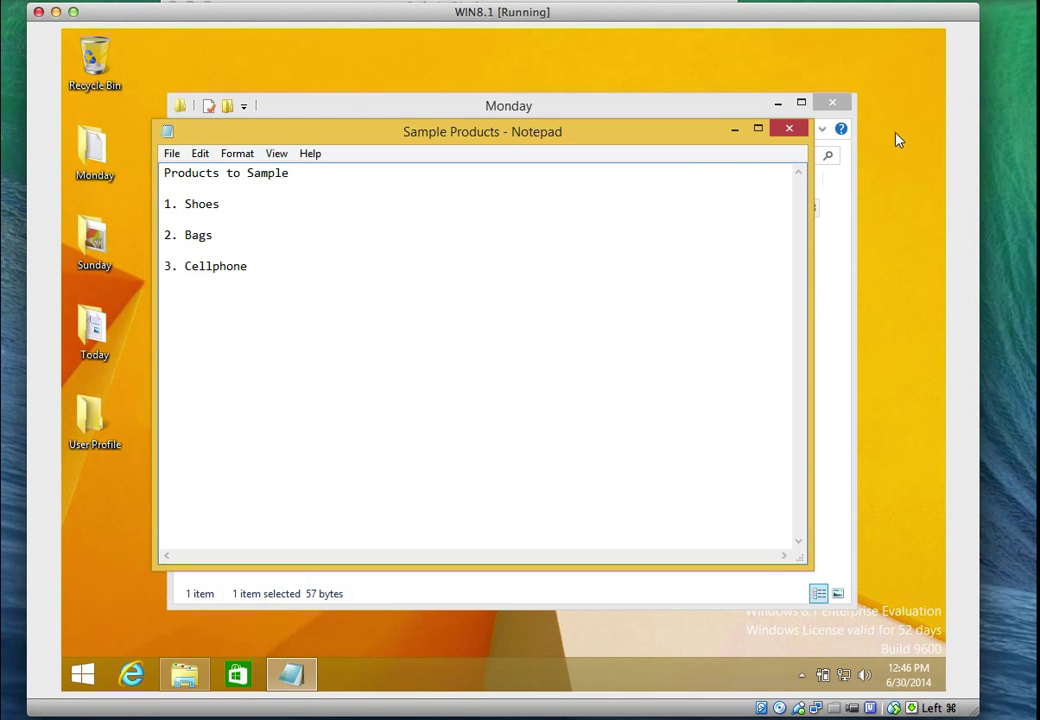
{"action": "left_click", "coordinate": [789, 129]}
{"action": "left_click", "coordinate": [841, 110]}
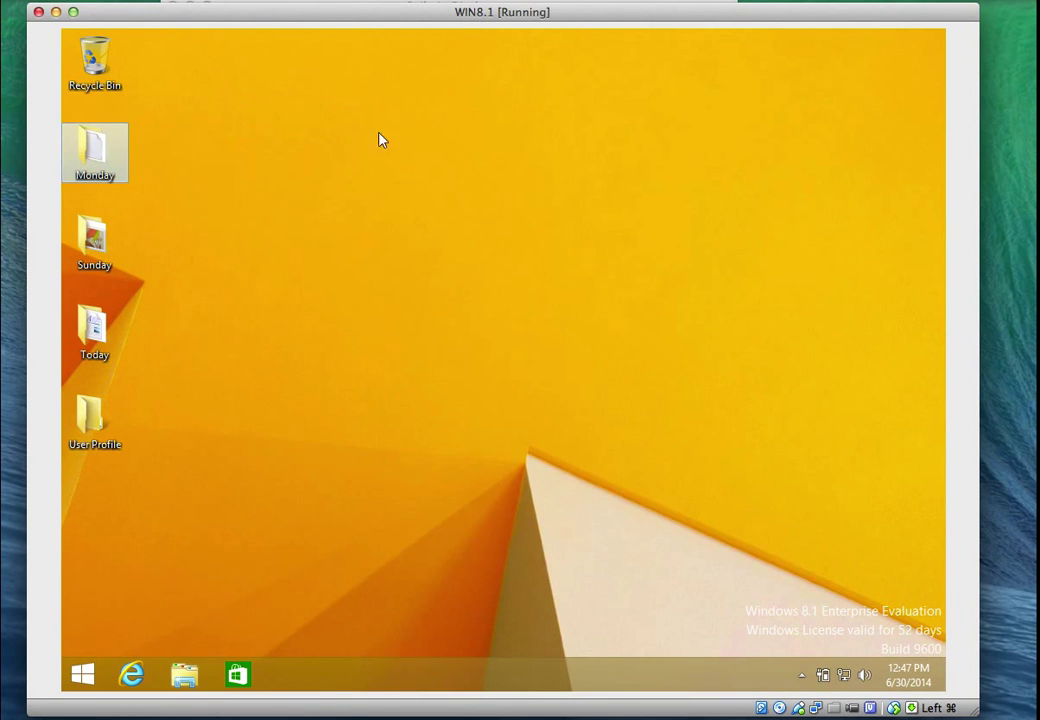
{"action": "double_click", "coordinate": [102, 248]}
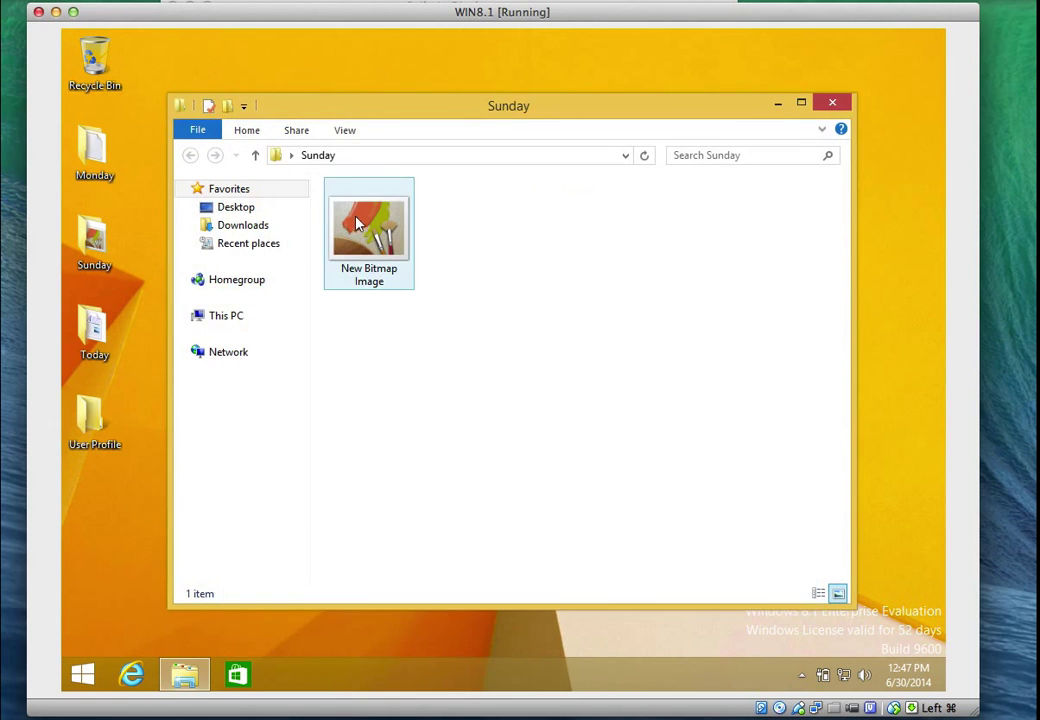
{"action": "left_click", "coordinate": [832, 102]}
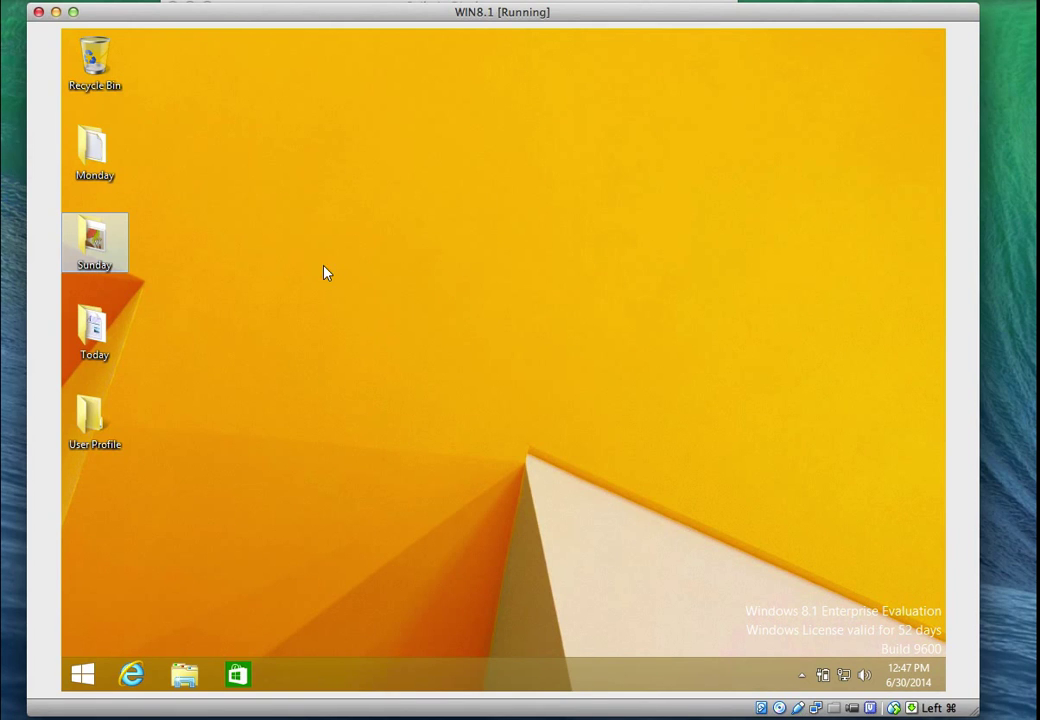
Check that Documents, Videos and Pictures under This PC are empty, collapsing Devices and drives.
{"action": "left_click", "coordinate": [184, 675]}
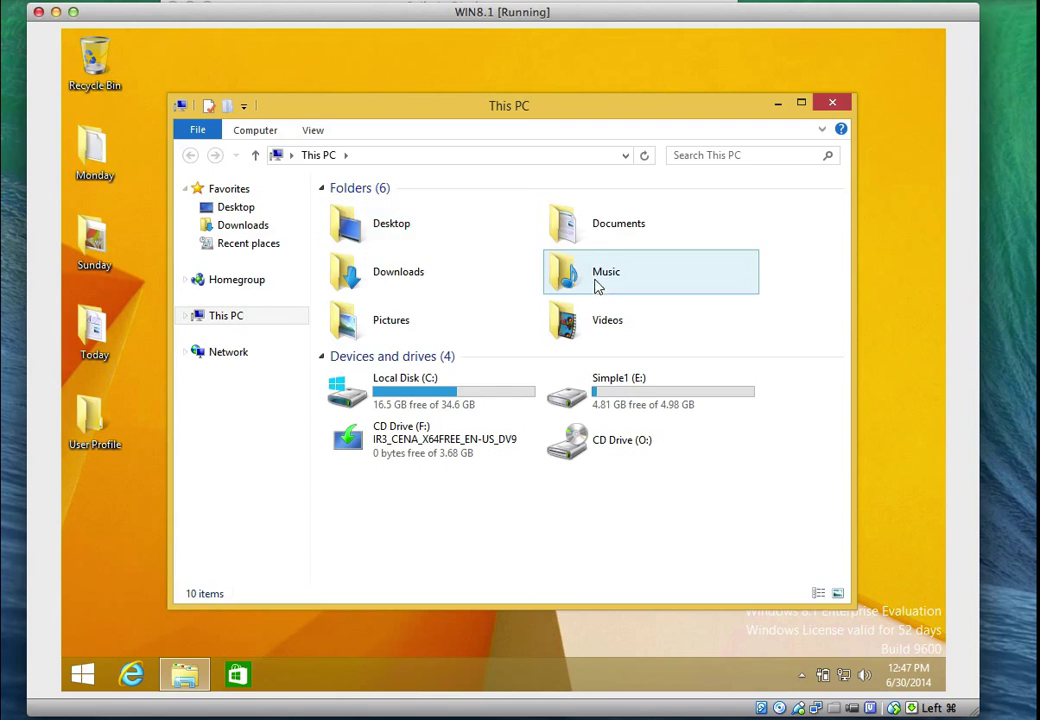
{"action": "double_click", "coordinate": [599, 230]}
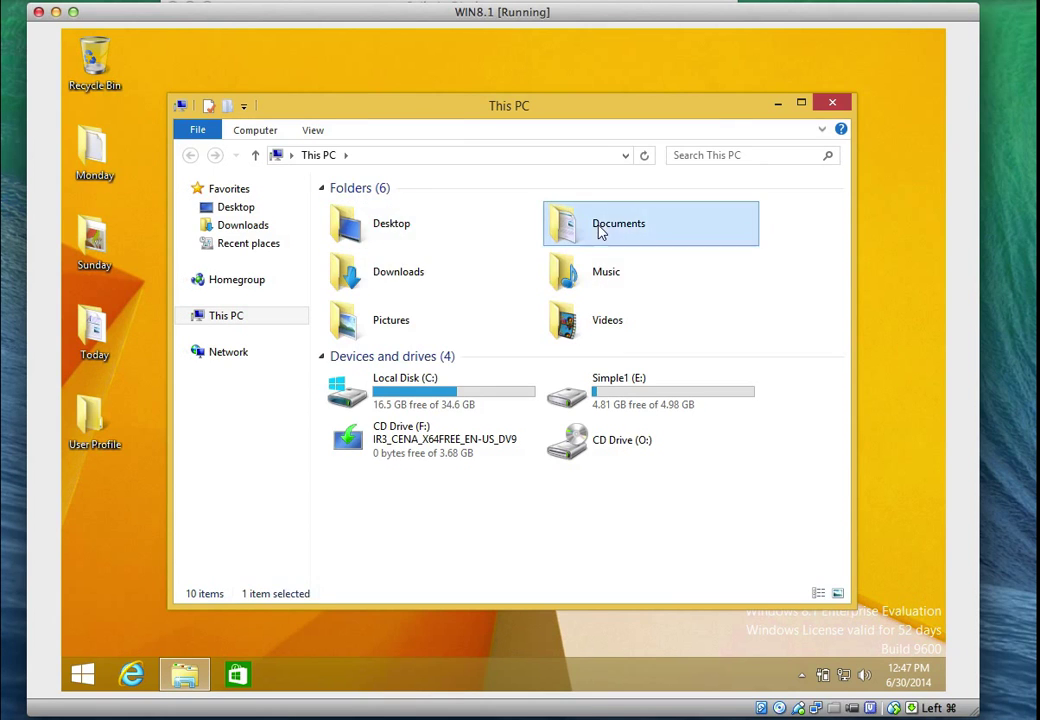
{"action": "left_click", "coordinate": [335, 160]}
{"action": "double_click", "coordinate": [560, 320]}
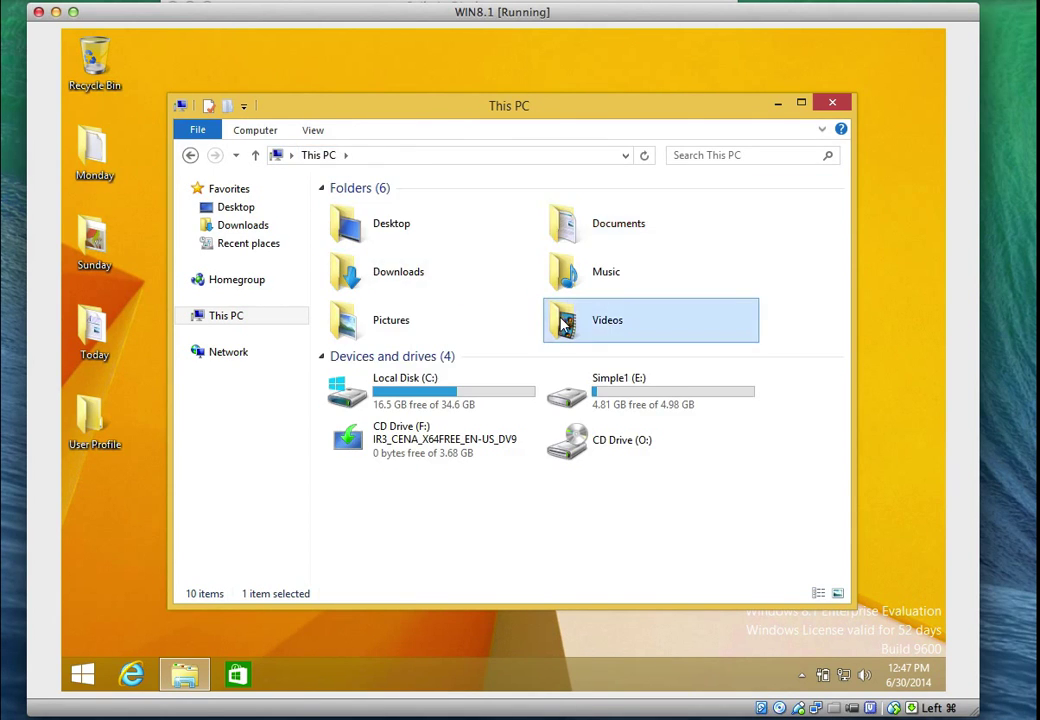
{"action": "left_click", "coordinate": [319, 157]}
{"action": "left_click", "coordinate": [348, 356]}
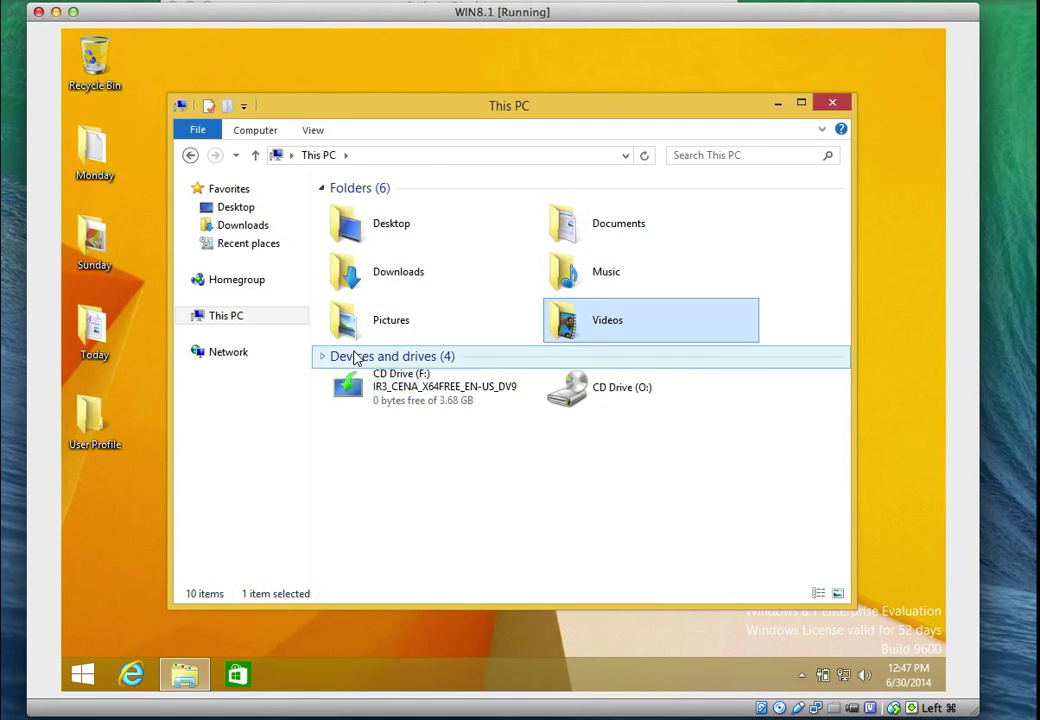
{"action": "double_click", "coordinate": [356, 322]}
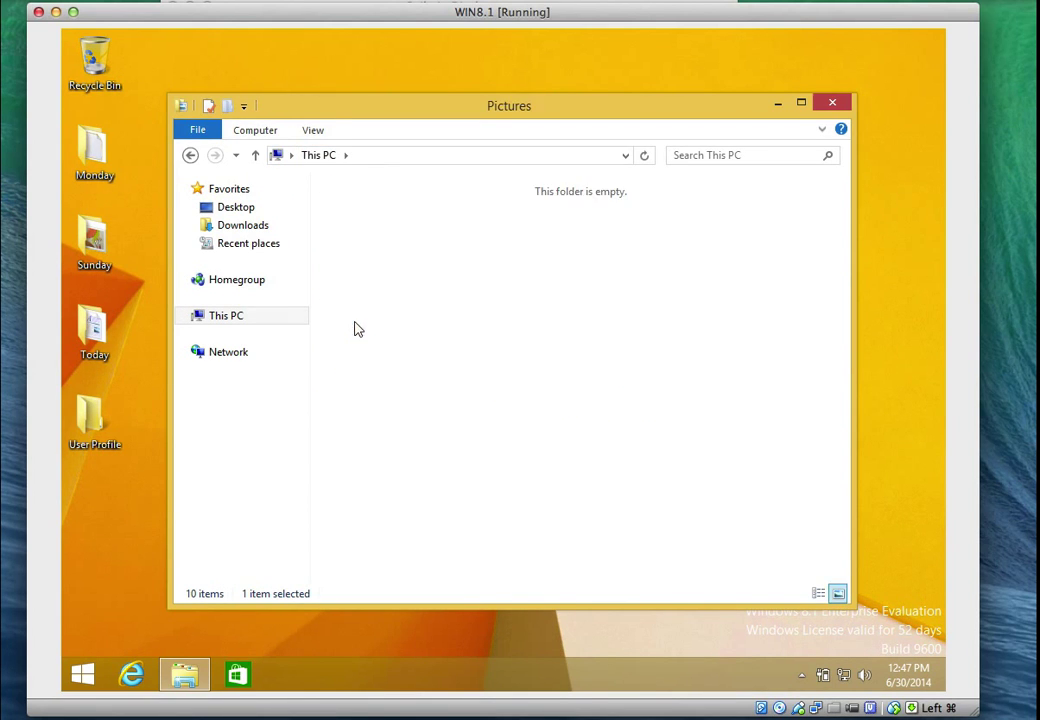
{"action": "left_click", "coordinate": [313, 160]}
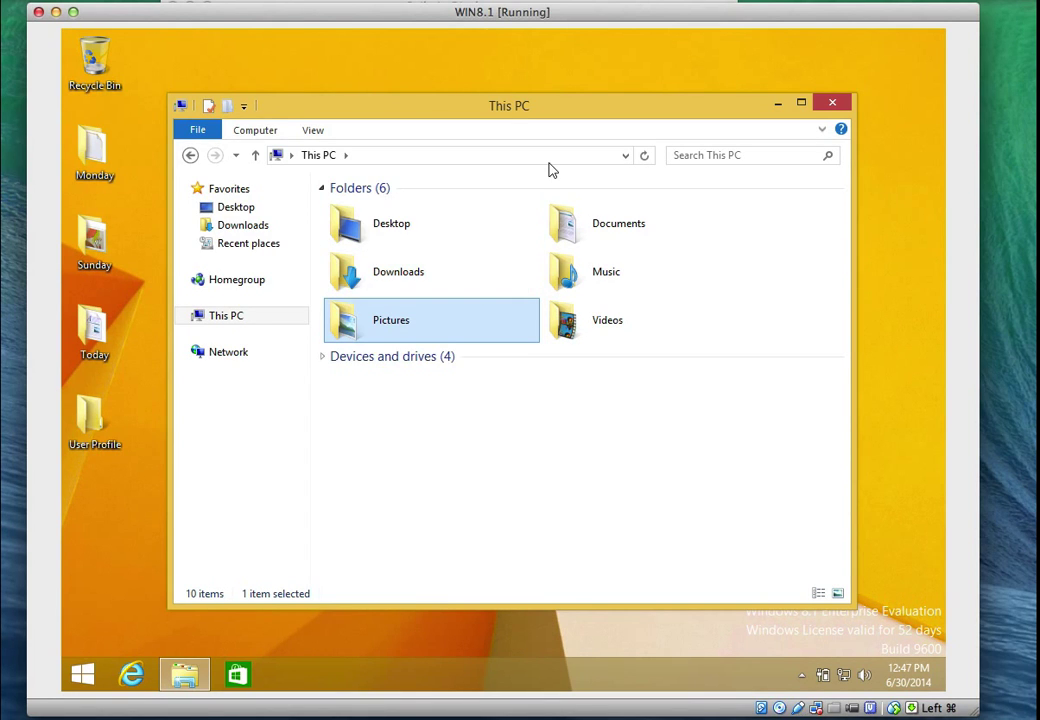
{"action": "left_click", "coordinate": [700, 0]}
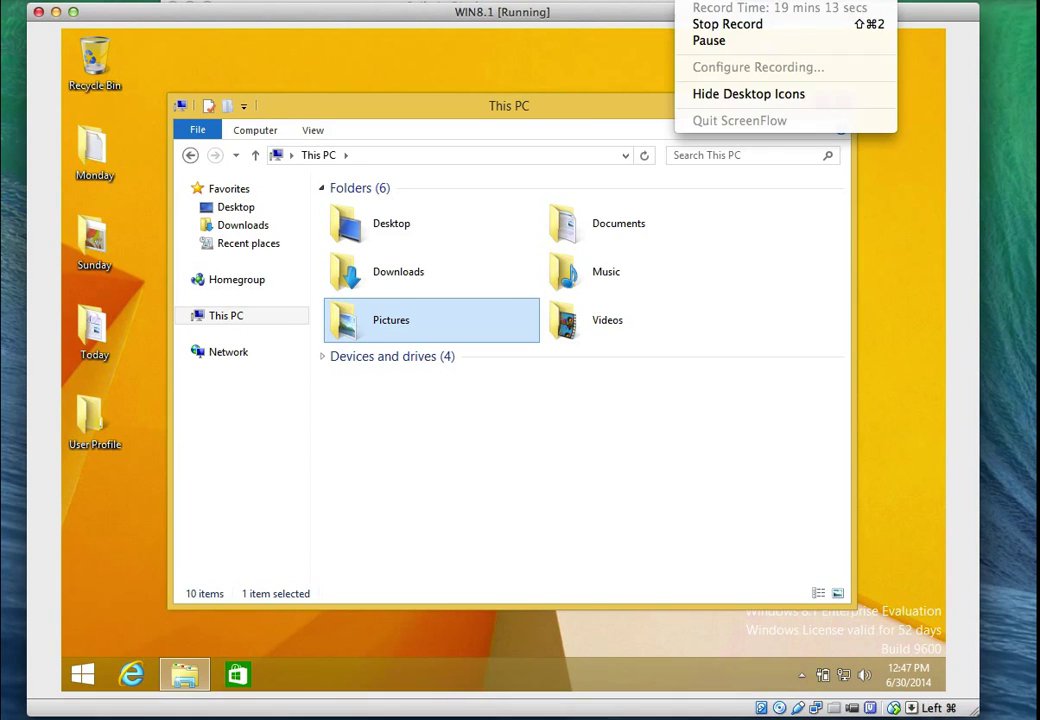